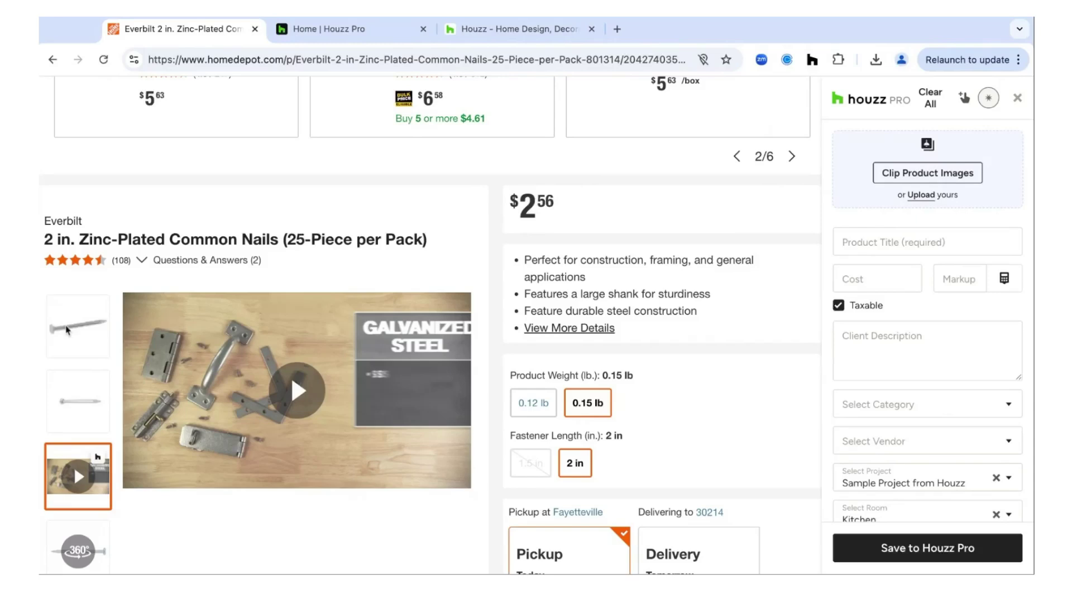
Show the first nail photo in the Everbilt 2 in. Zinc-Plated Common Nails gallery
click(67, 330)
scroll(278, 215, up, 1)
scroll(278, 216, up, 2)
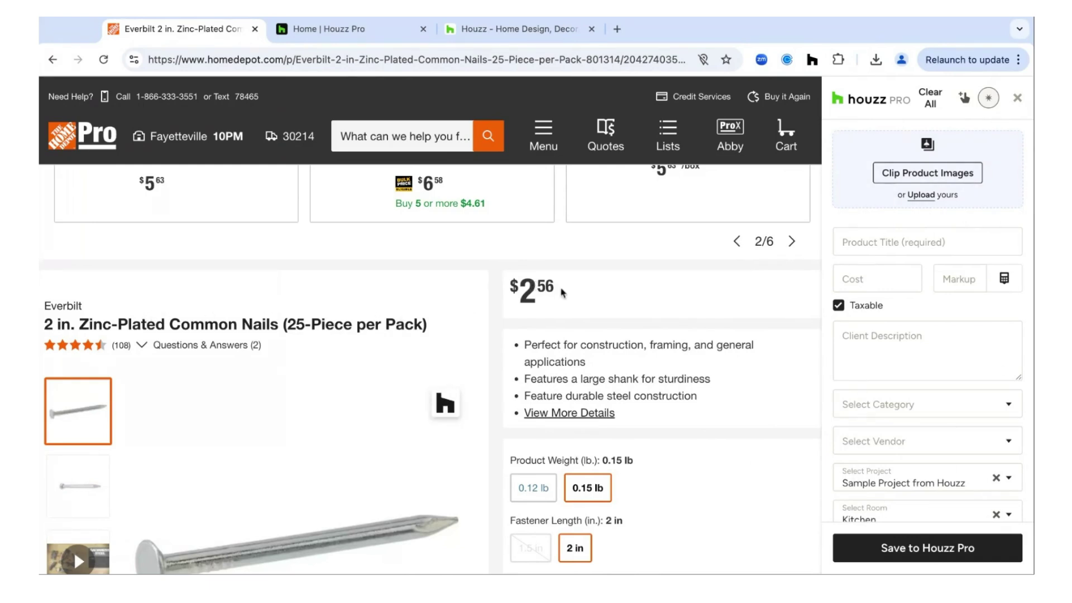
scroll(532, 362, down, 1)
scroll(531, 362, down, 2)
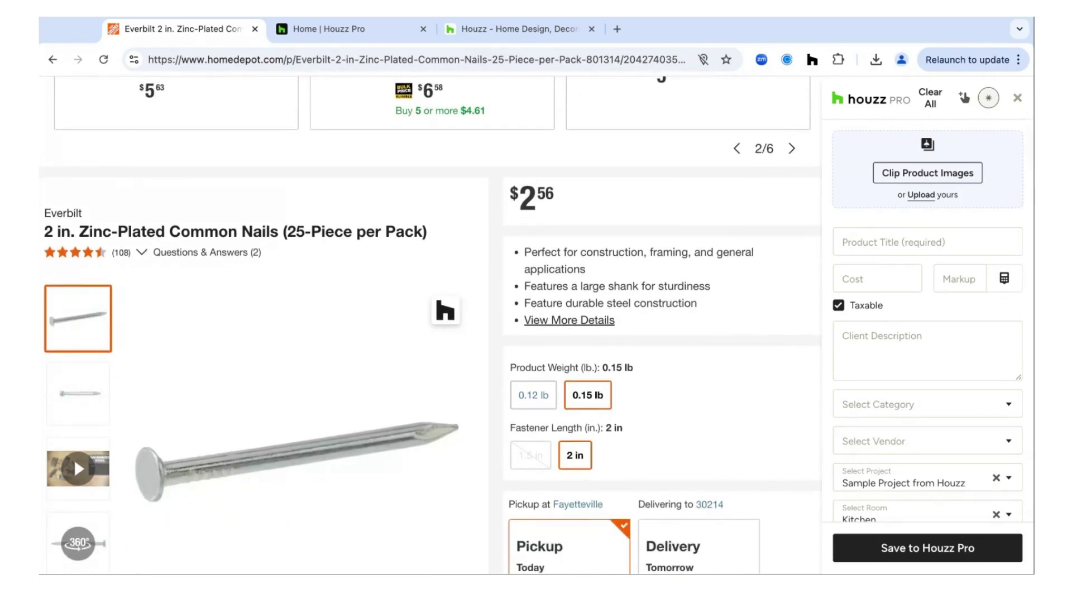
Switch from the Everbilt nails page to the Juniper Design Build Houzz Pro dashboard tab
click(367, 39)
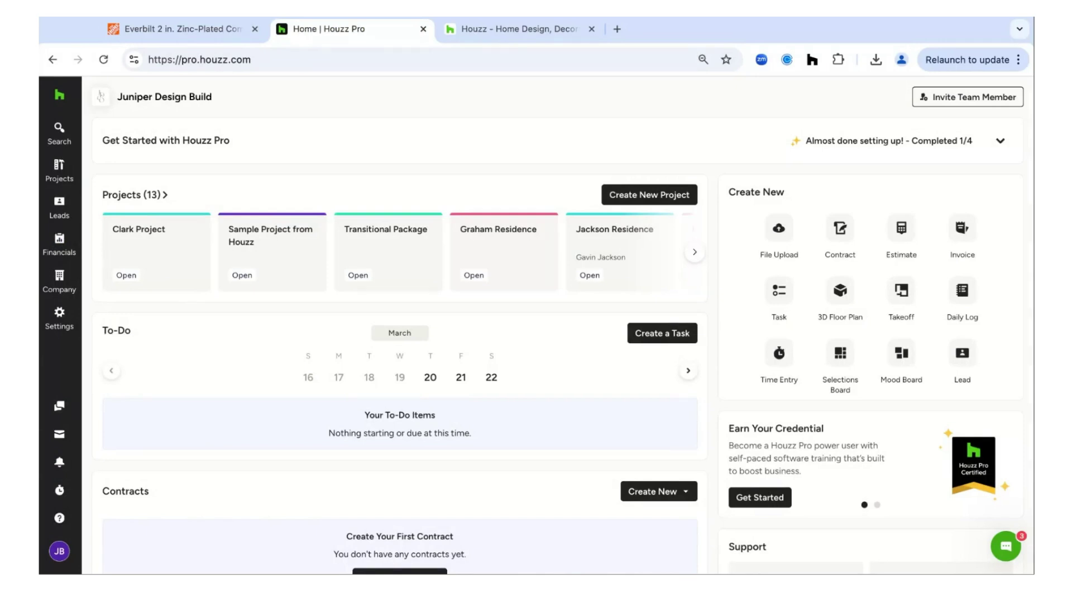
click(231, 30)
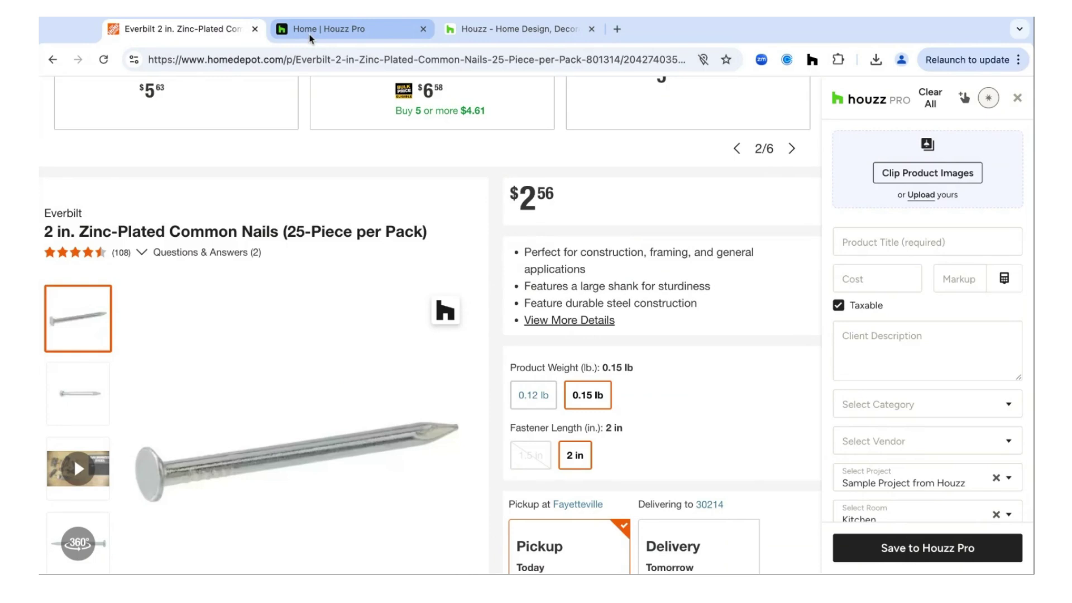
click(311, 33)
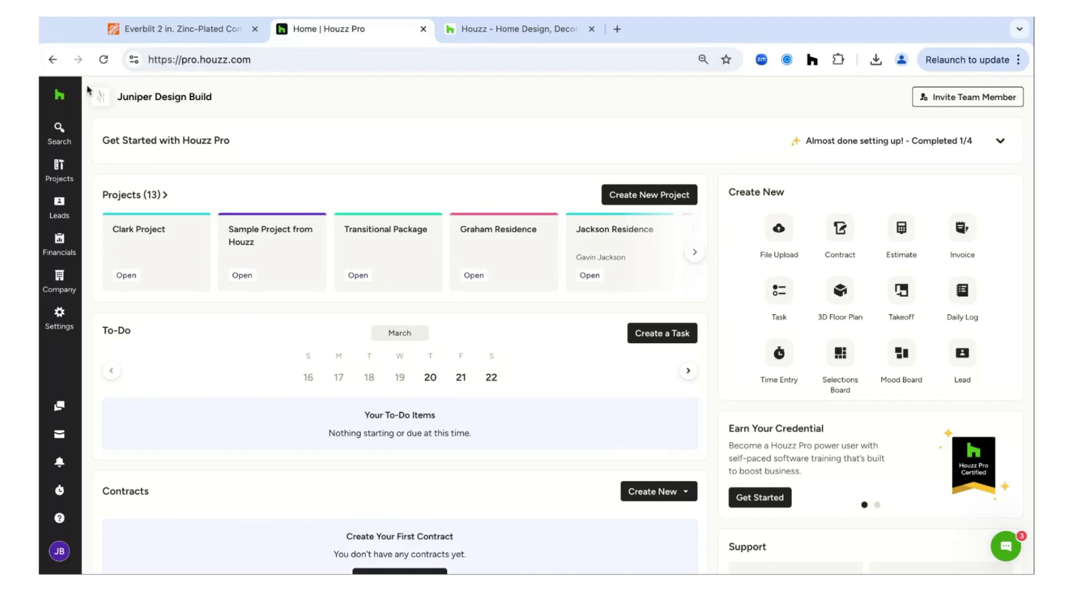
Open The Home Depot catalog from the Company menu's Library Catalogs
mouse_move(40, 146)
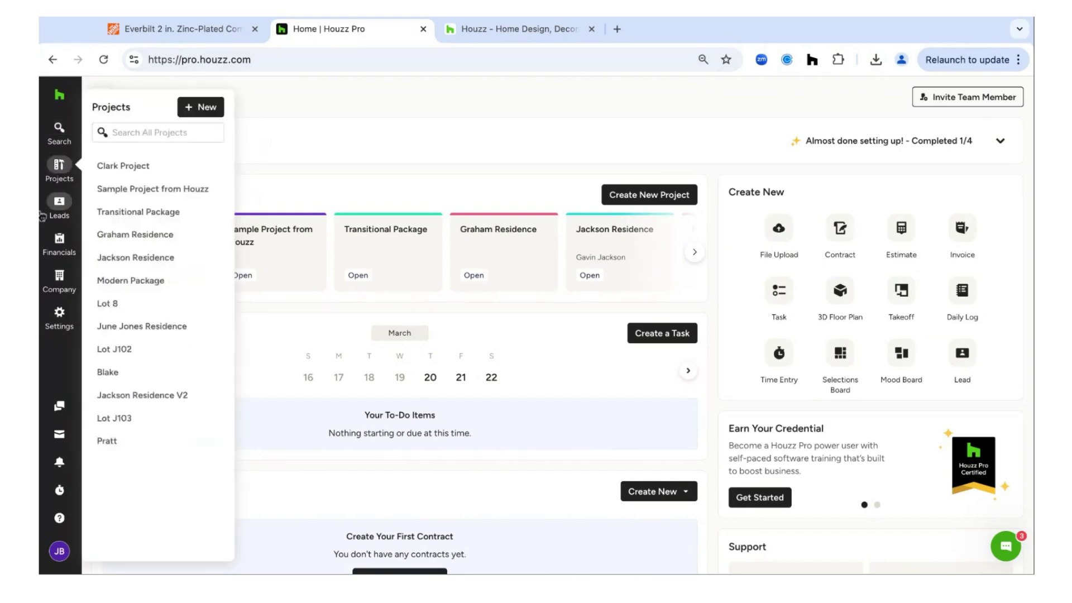
mouse_move(54, 291)
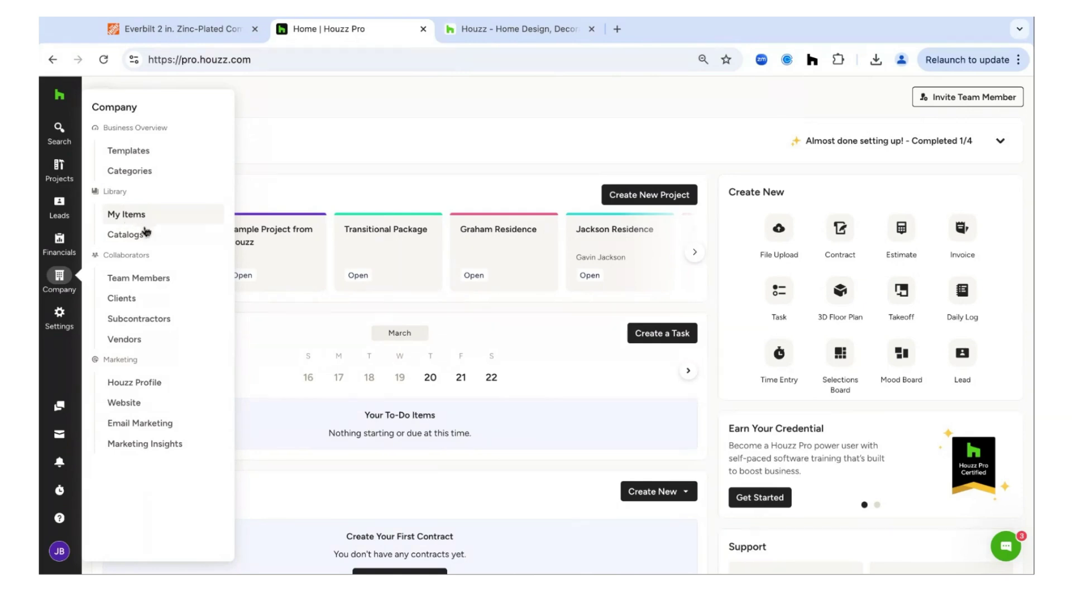
click(145, 238)
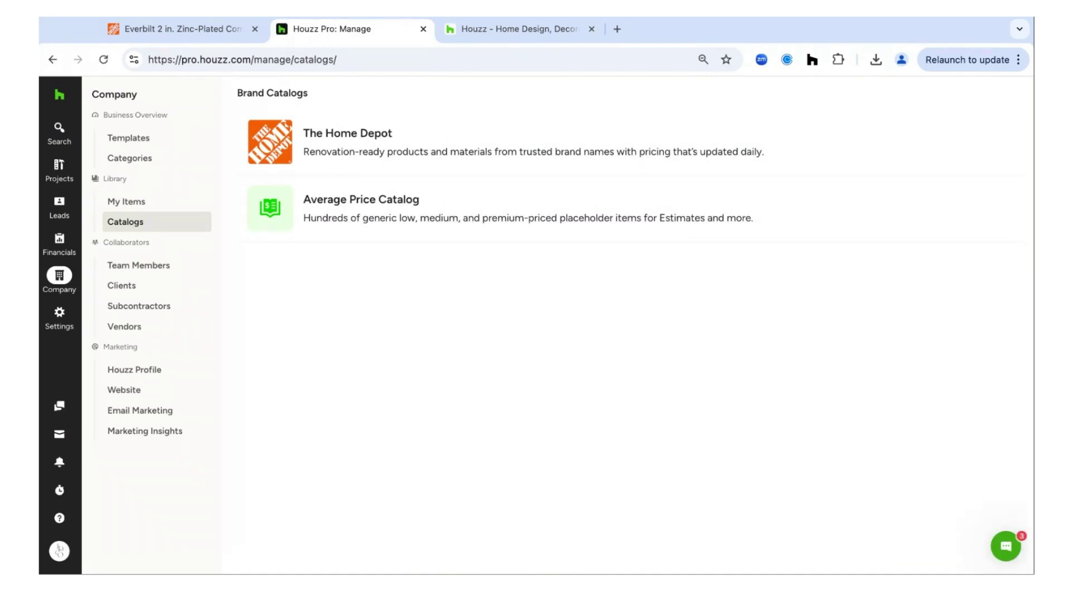
click(378, 154)
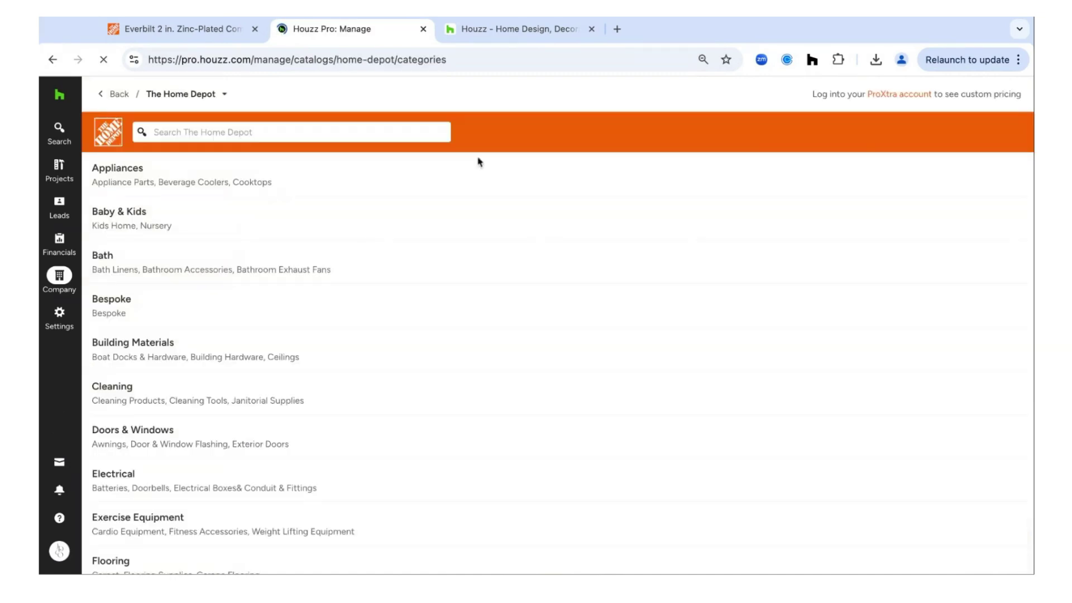
Log in to the ProXtra account with the account phone number and the texted verification code
click(903, 98)
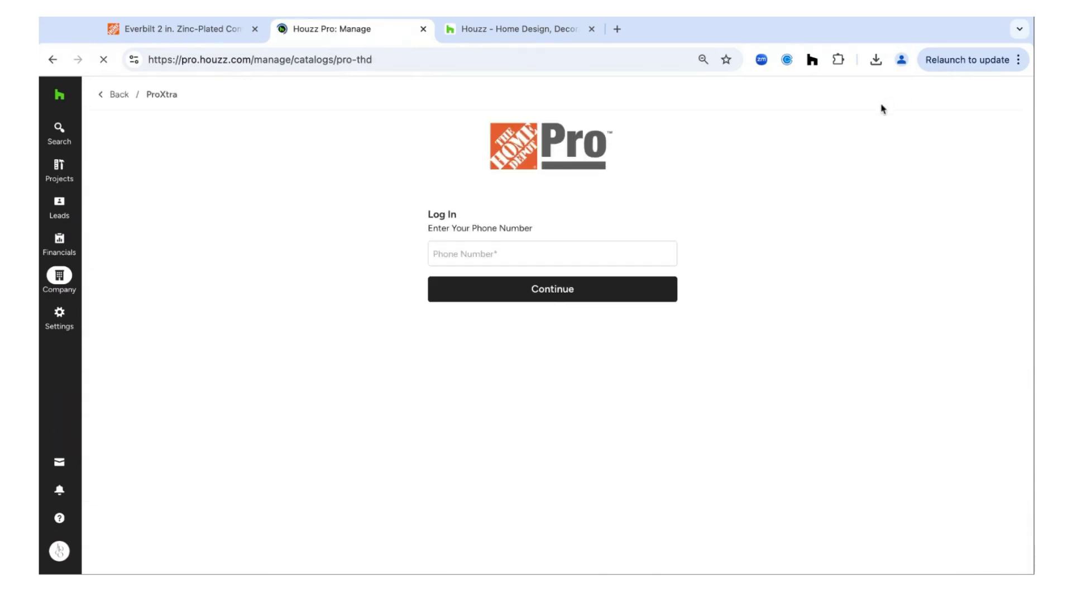
click(558, 252)
key(ctrl+v)
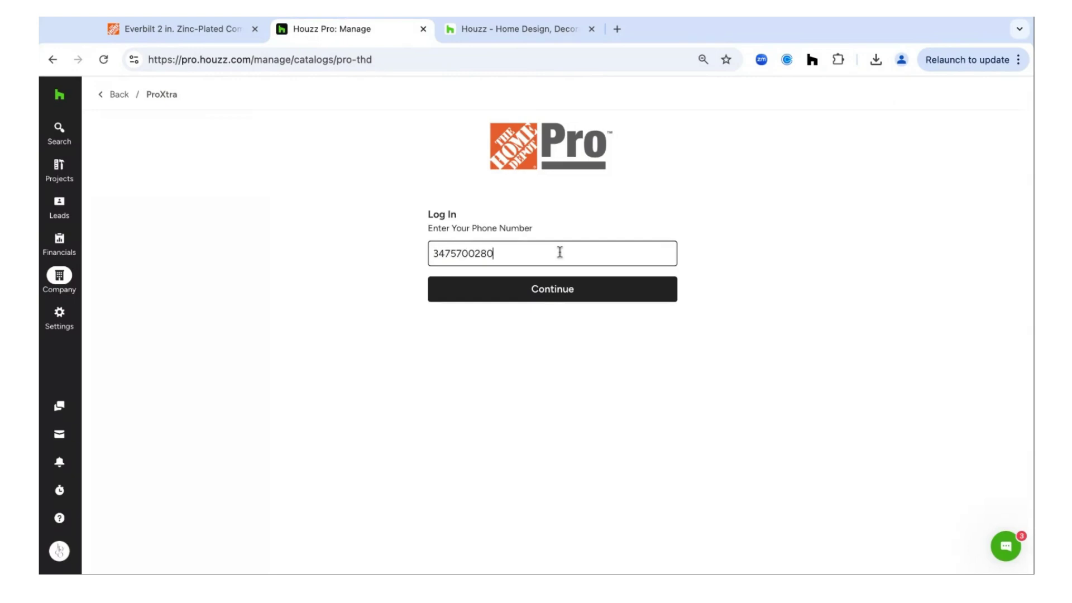
click(451, 294)
click(451, 294)
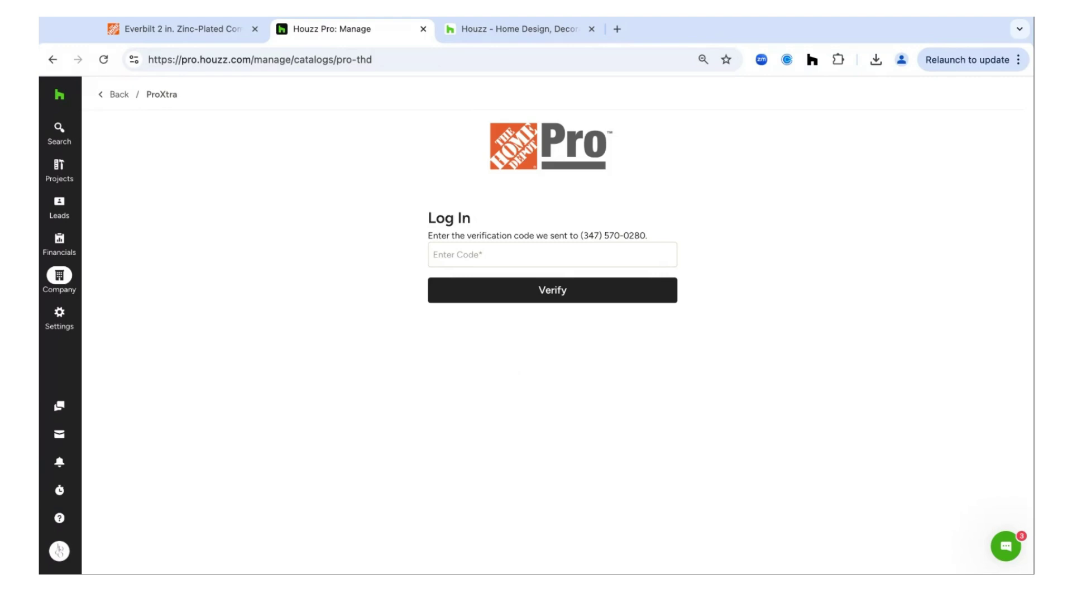
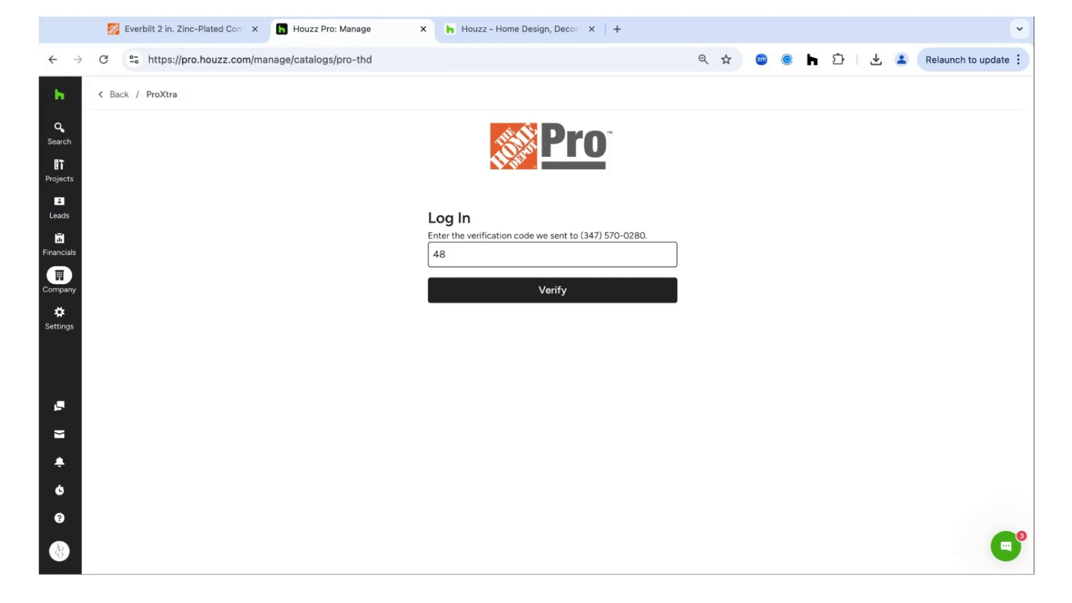
click(587, 300)
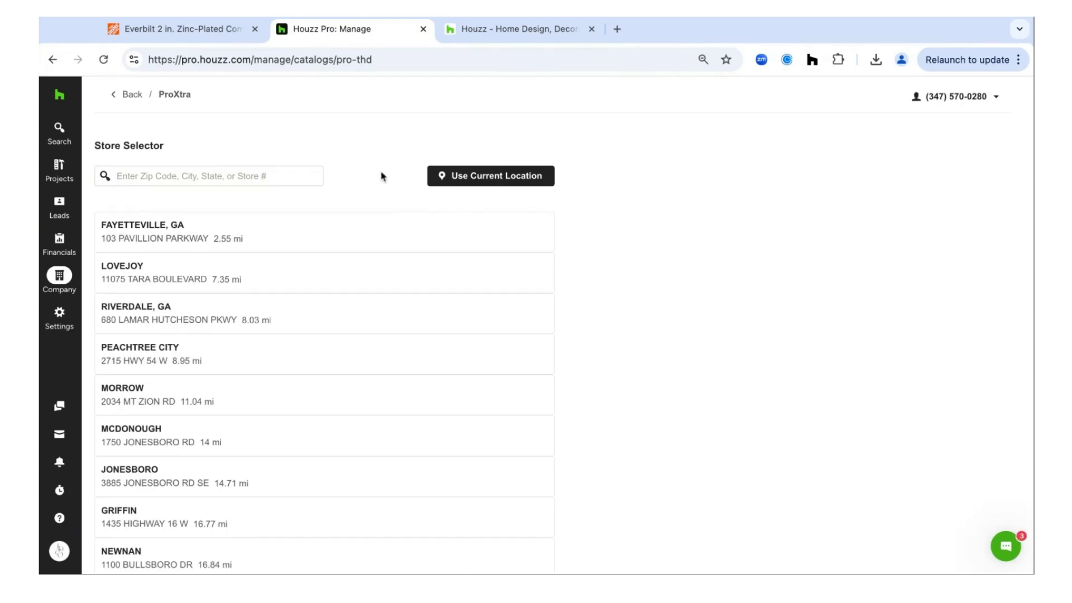
Search stores for 'las vegas' and set E LAS VEGAS as My Store
click(251, 174)
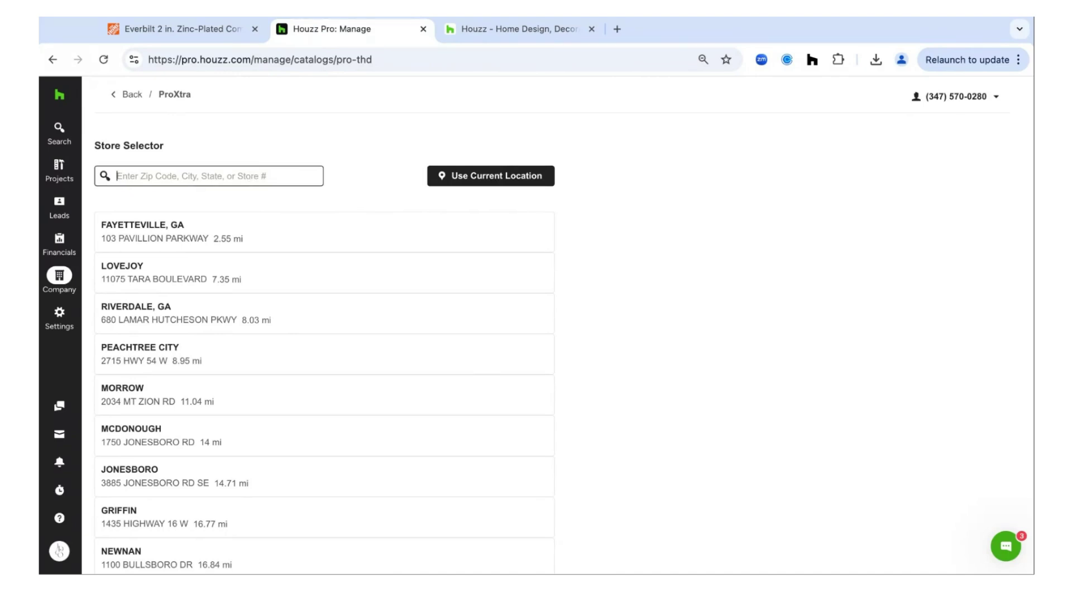
text(las vegas)
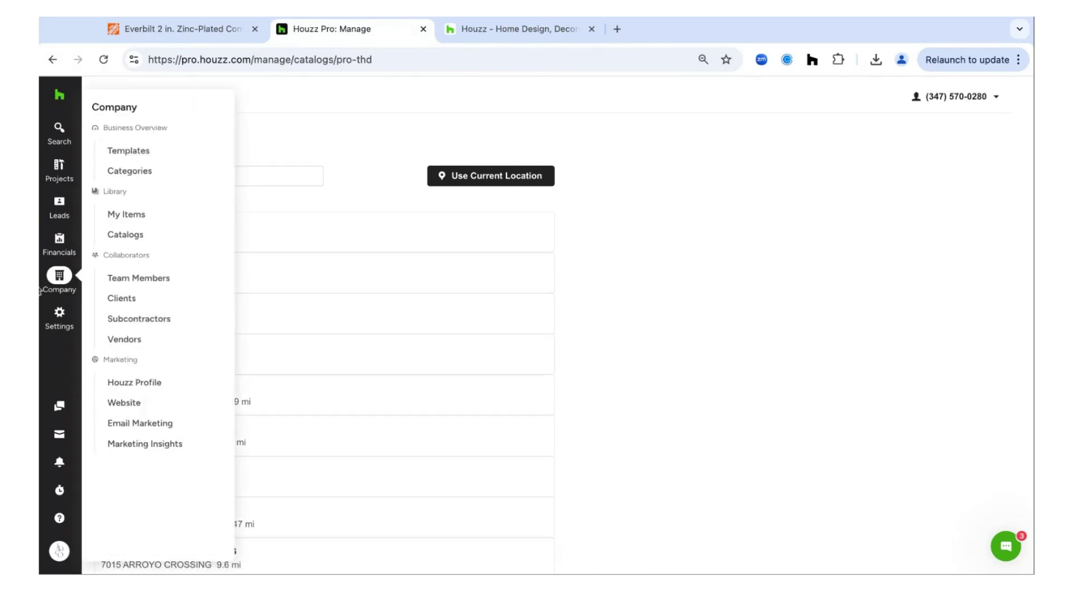
click(327, 246)
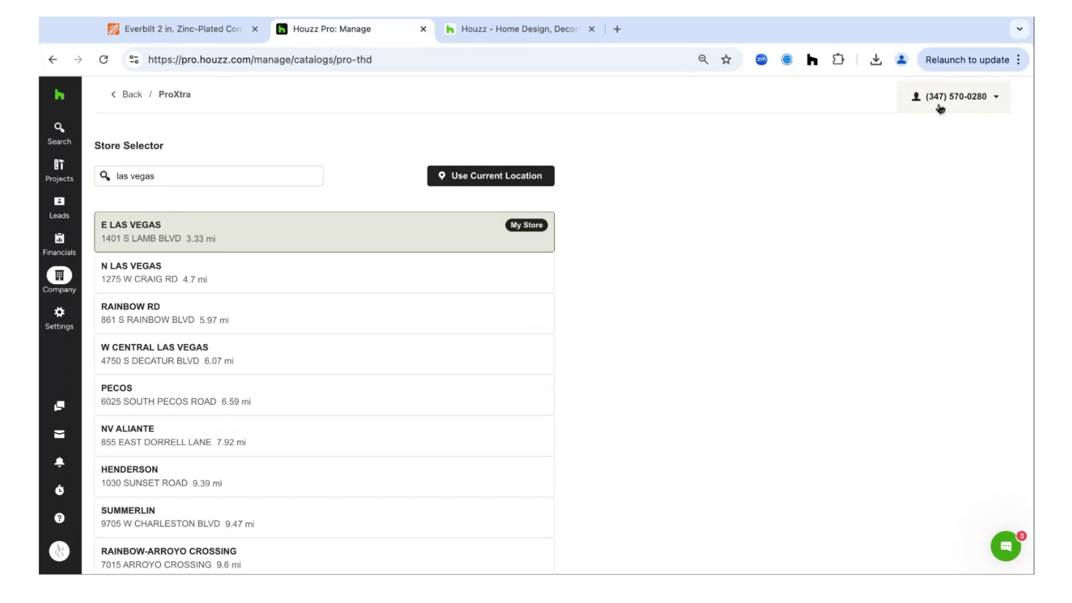
Check the account options menu and close it without logging out
click(984, 107)
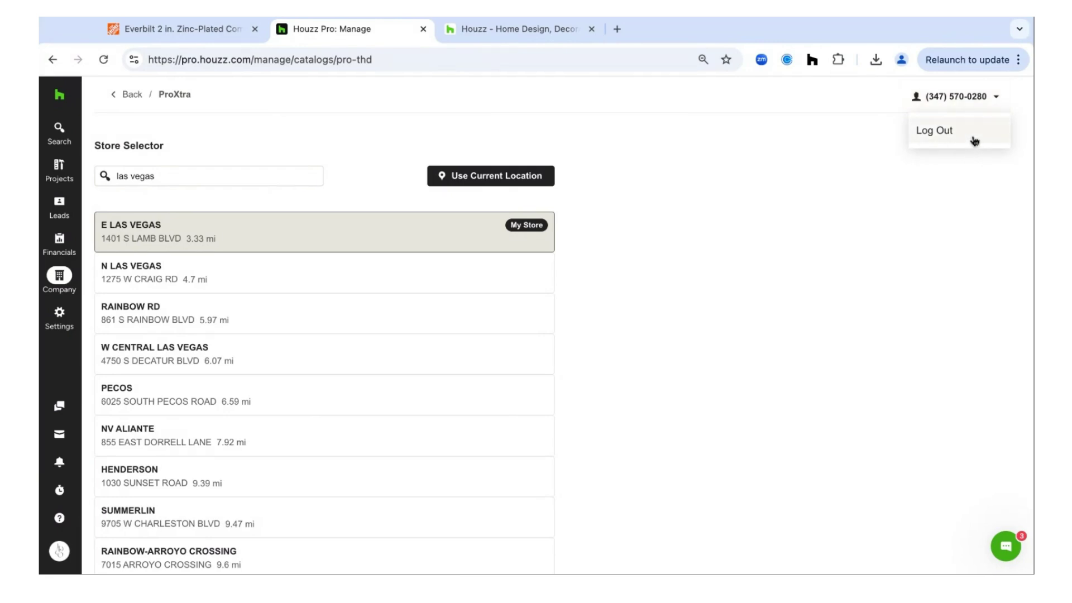
click(730, 218)
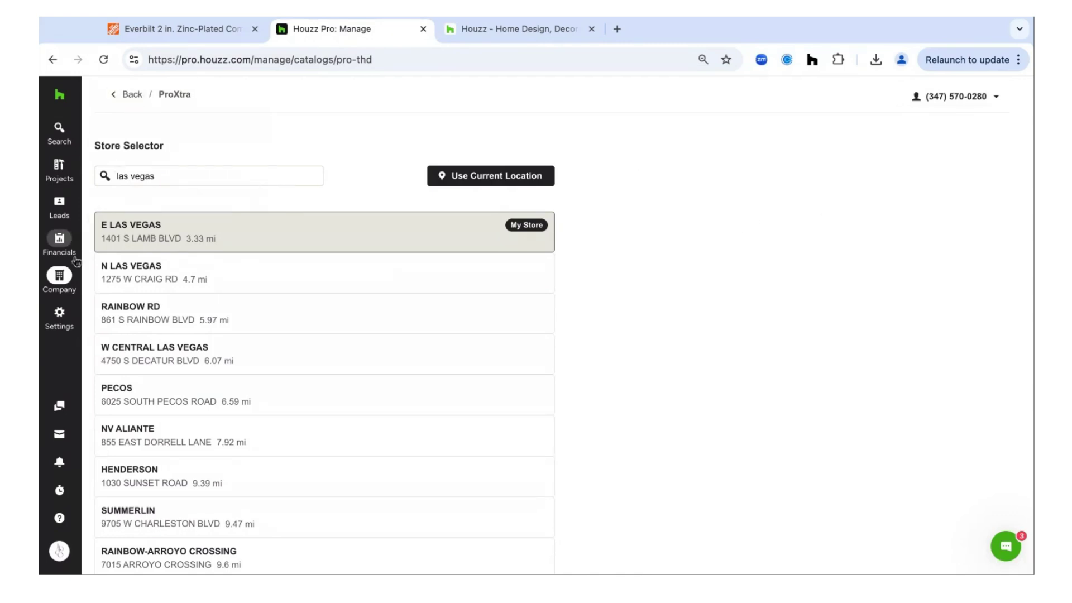
mouse_move(59, 275)
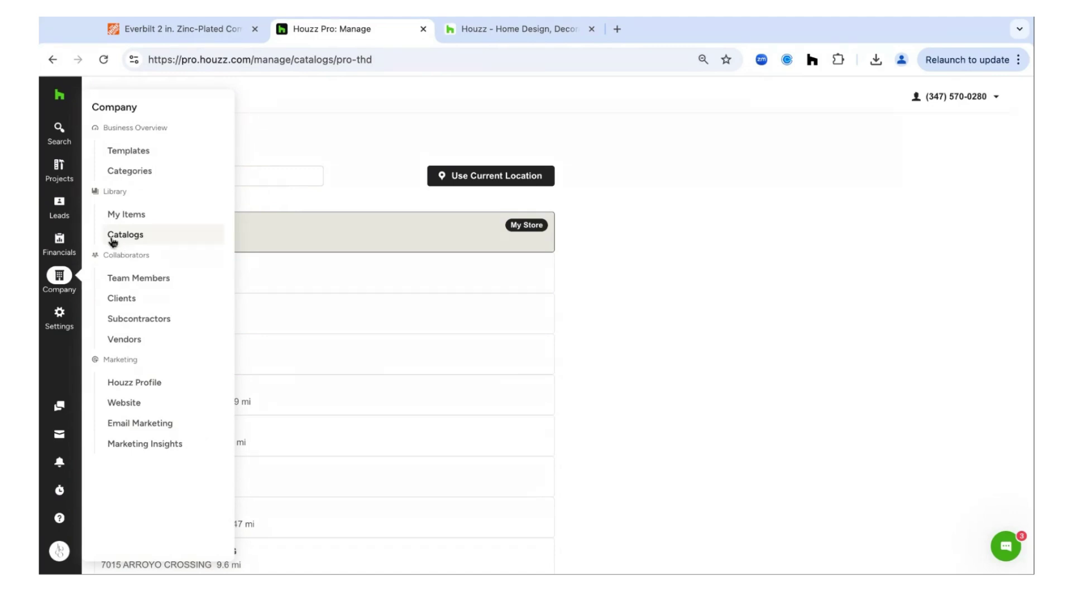
Browse The Home Depot catalog to Building Materials > Drywall > Drywall Sheets
click(129, 237)
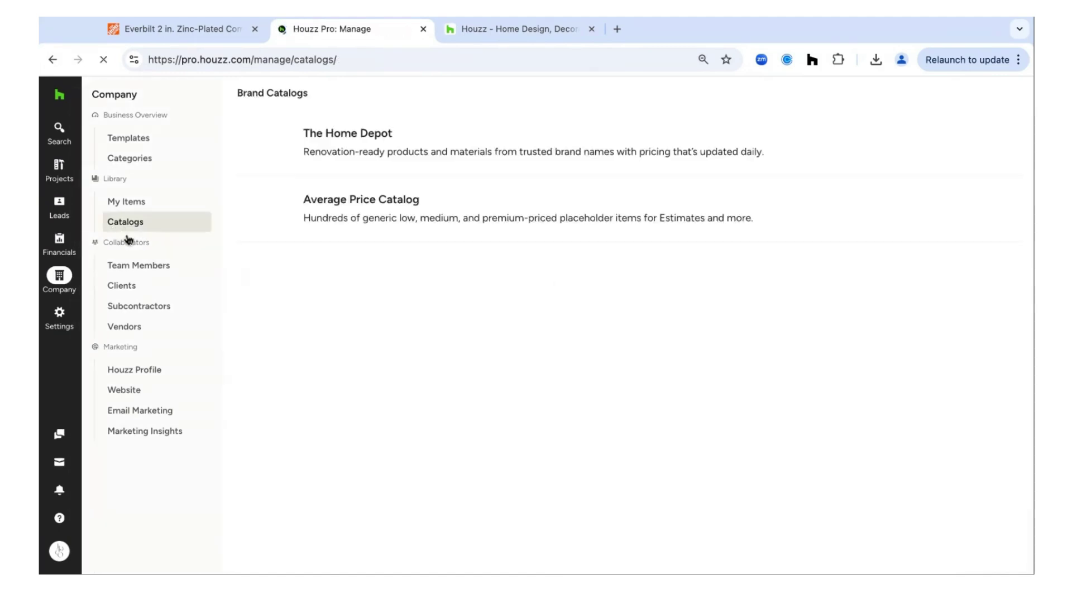
click(376, 155)
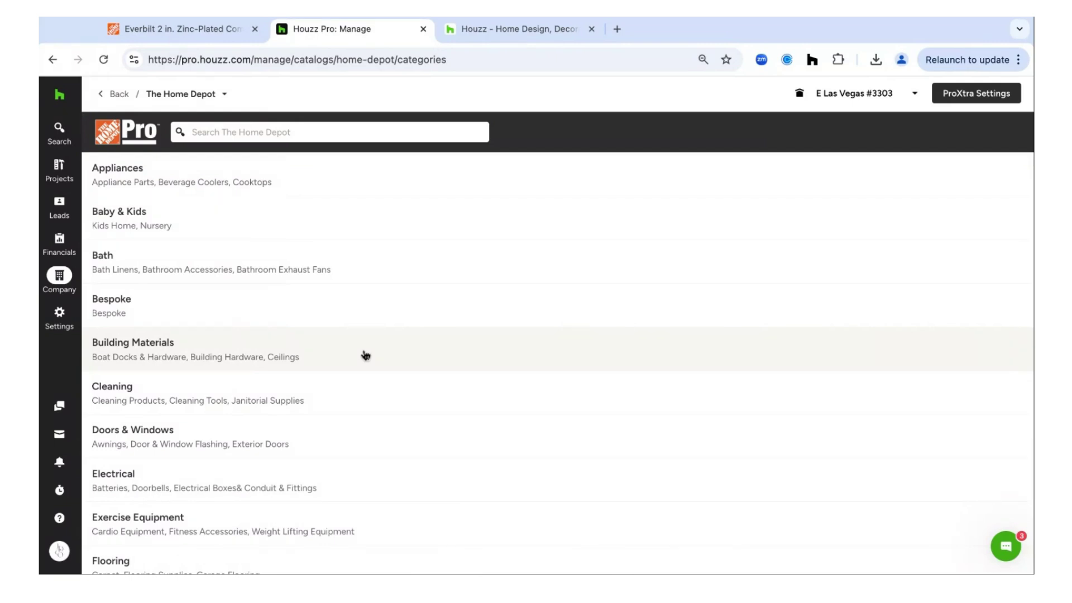
click(313, 360)
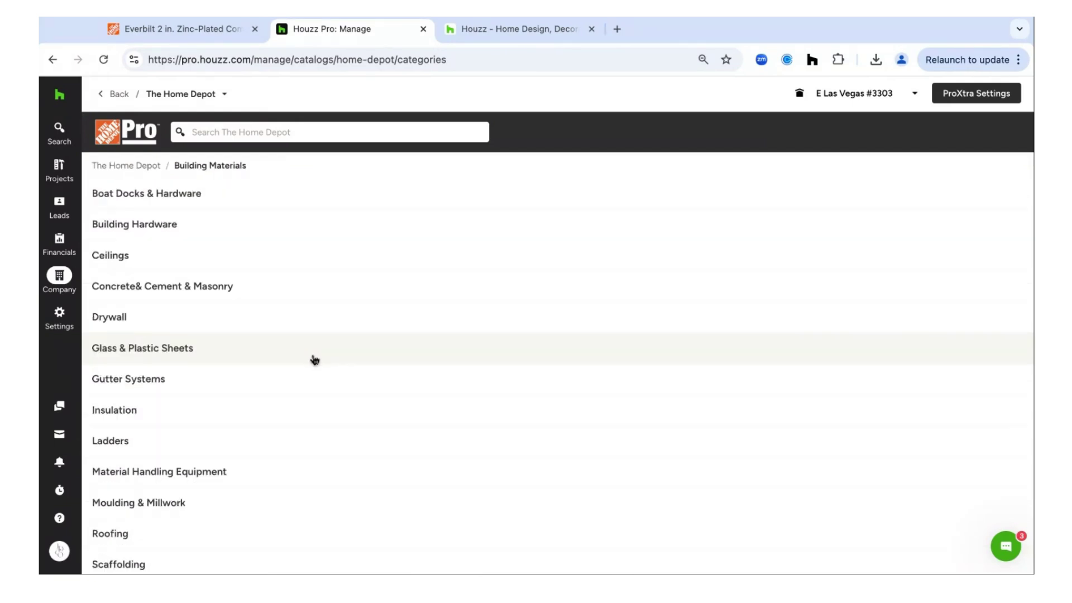
click(277, 317)
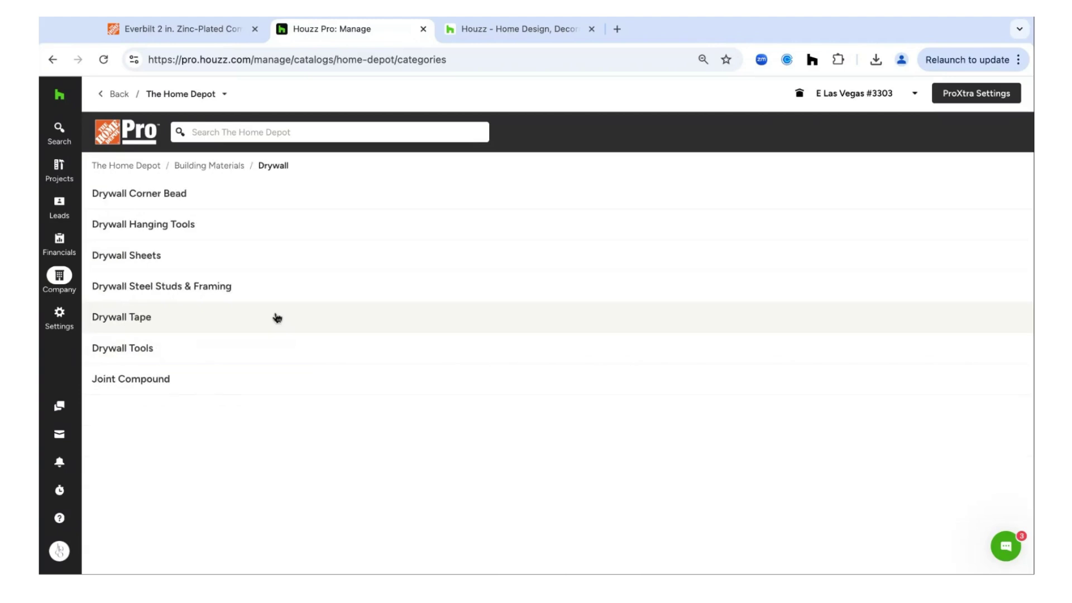
click(260, 262)
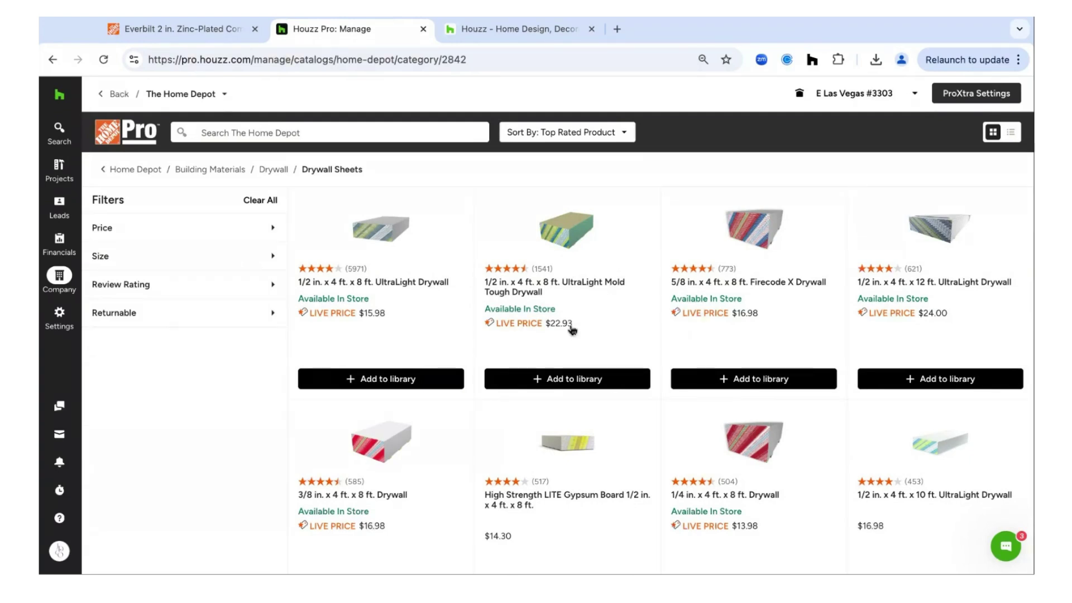
Load the live Pro prices for the 3/8 in. ($10.32) and 1/4 in. ($11.98) drywall sheets
scroll(439, 322, down, 1)
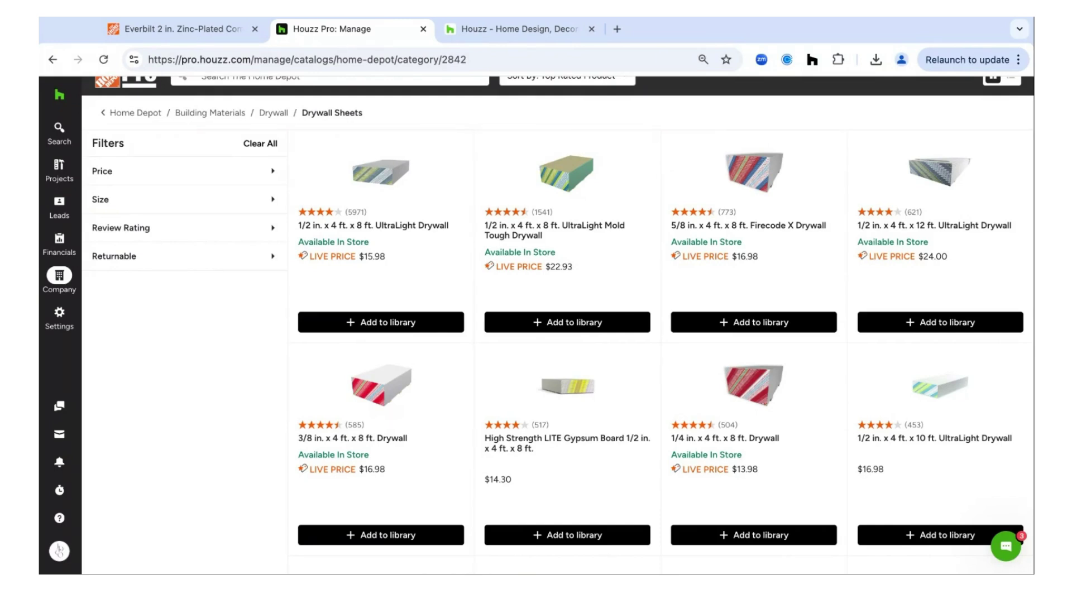
click(344, 472)
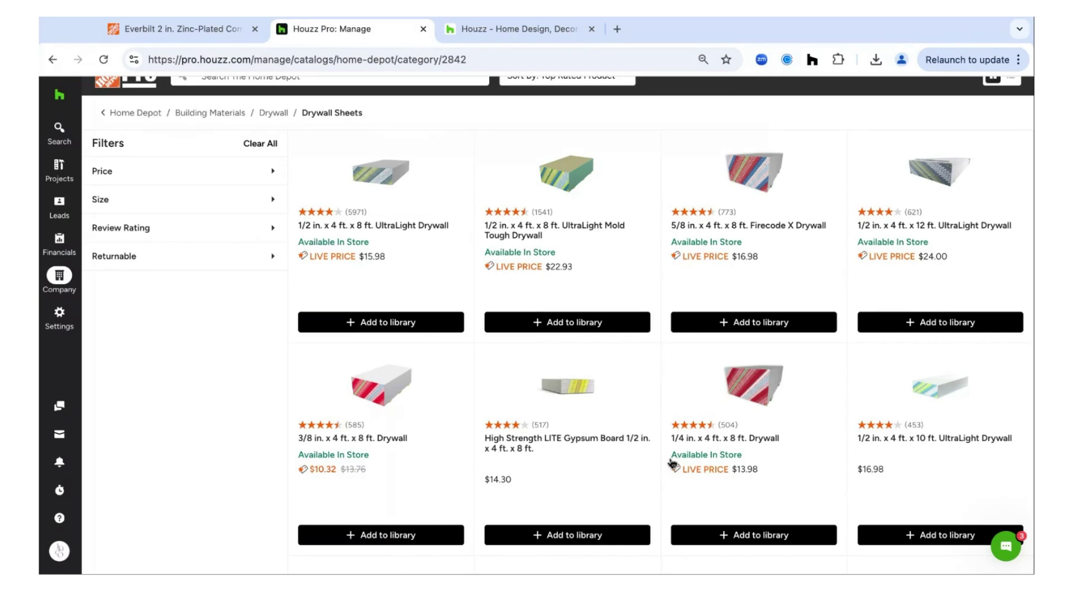
click(673, 465)
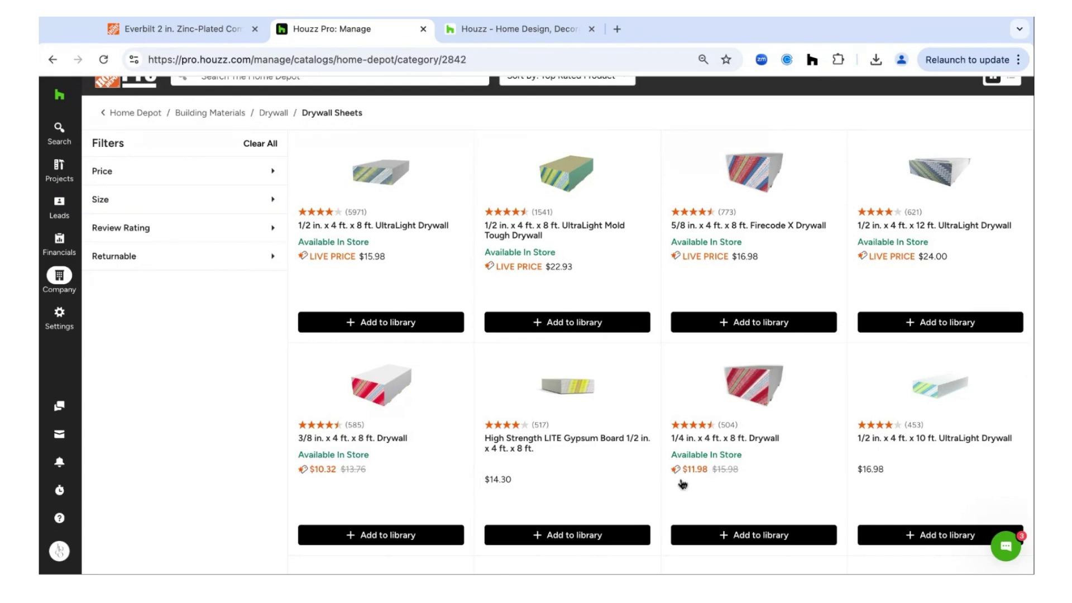
Add the 1/4 in. drywall to the library and review the Sort By options
scroll(682, 484, down, 1)
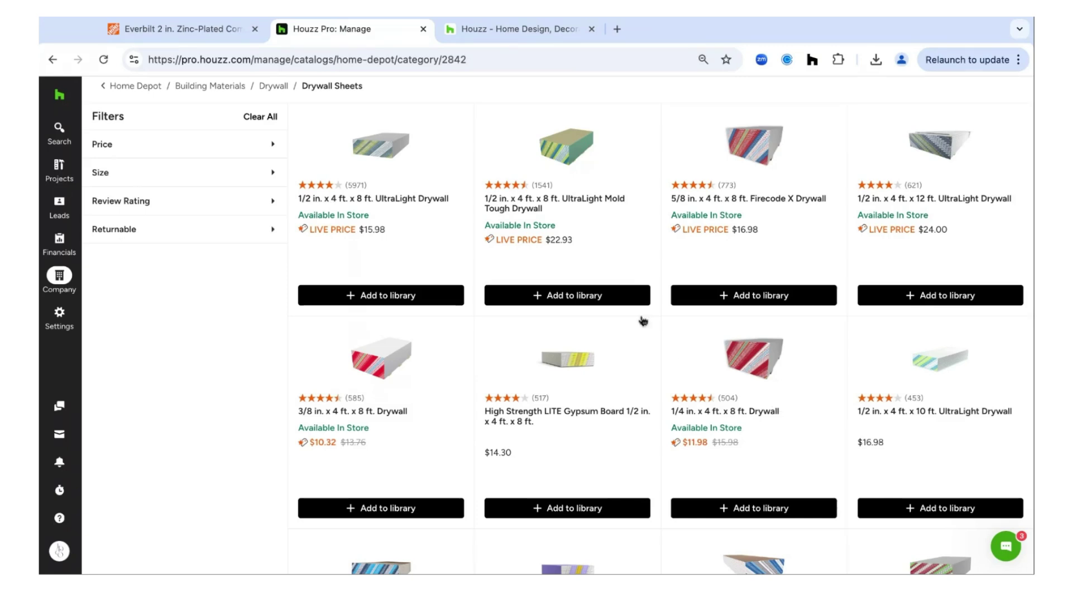
click(701, 508)
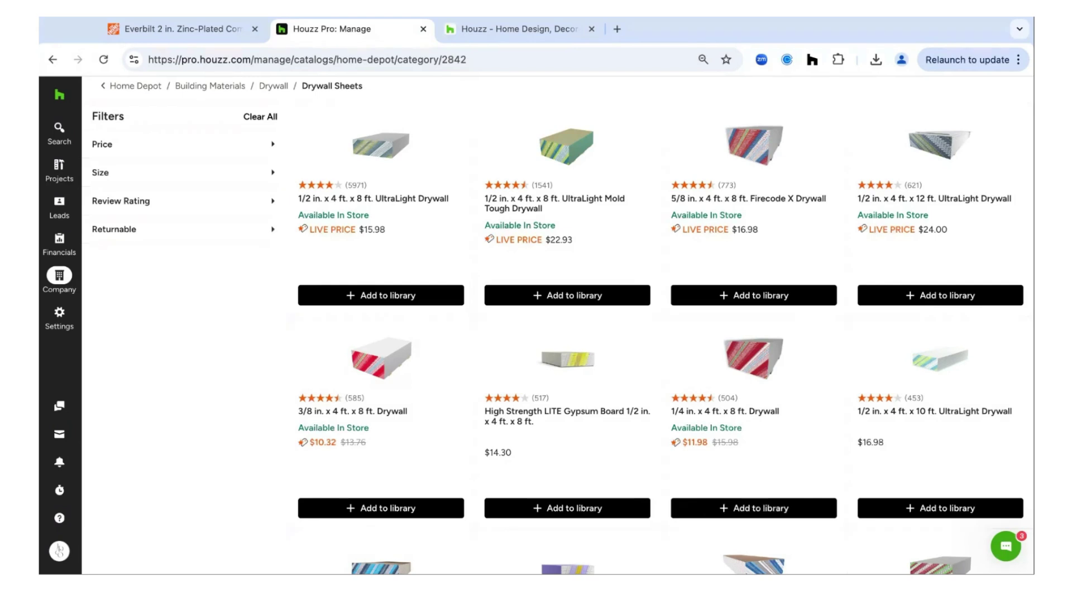
scroll(675, 324, up, 2)
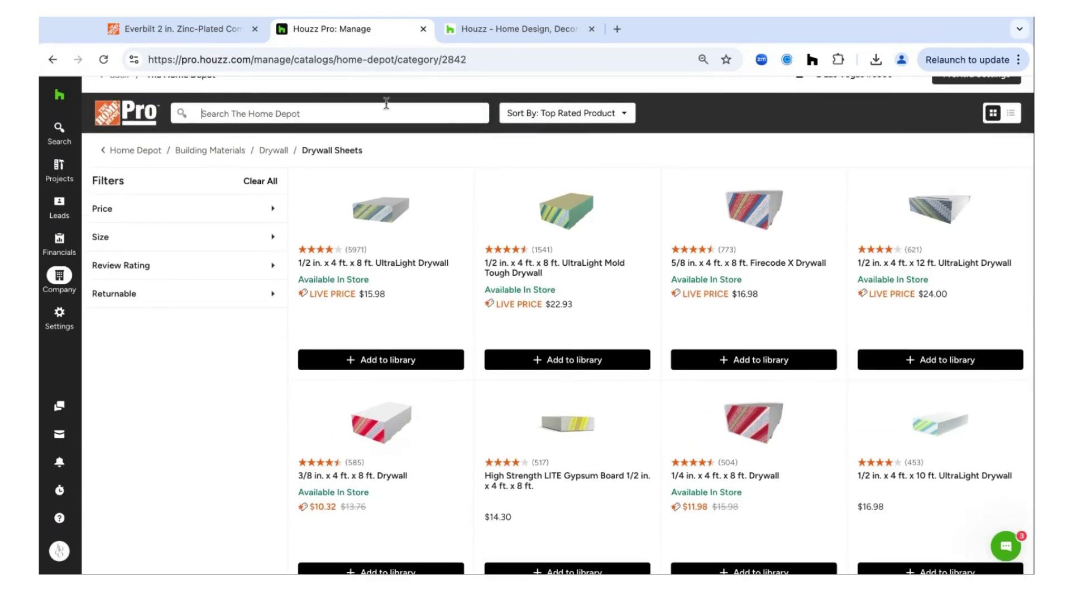
click(589, 113)
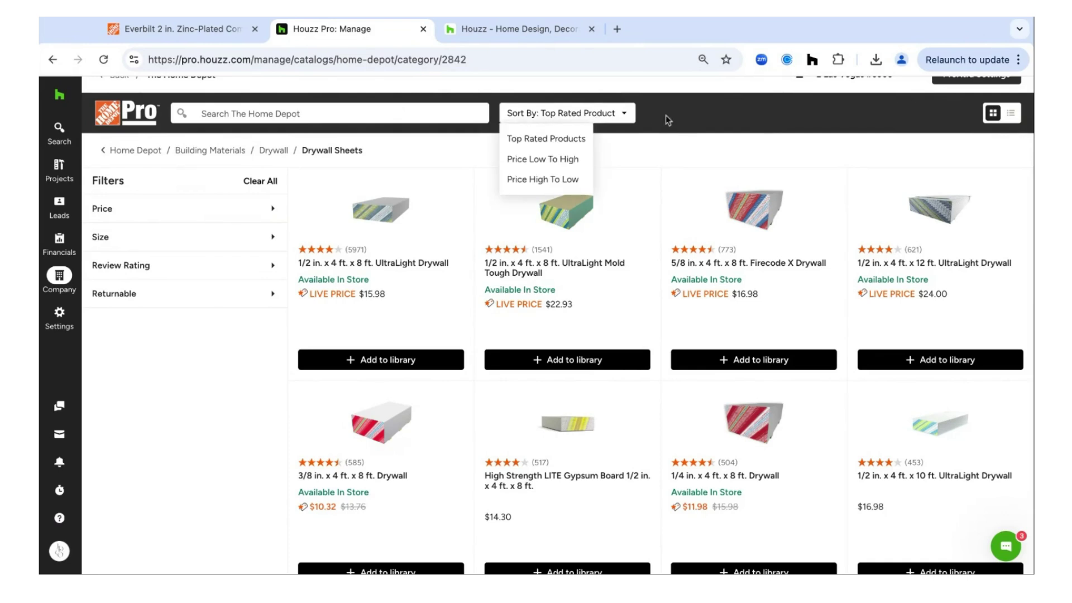
click(671, 119)
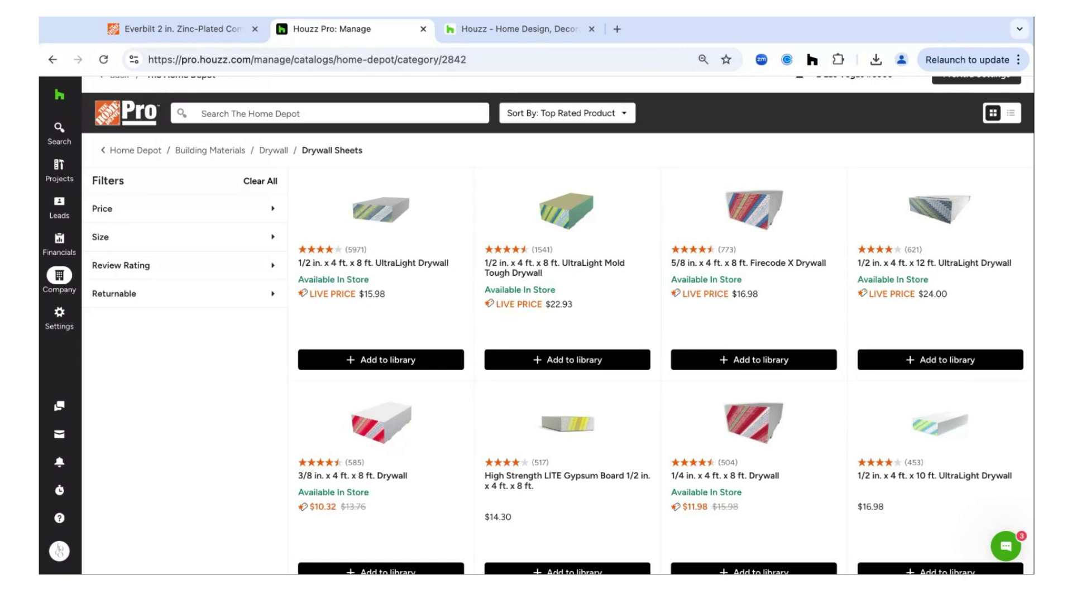
Open the 1/2 in. UltraLight Drywall product page, check its Specifications, then return to Product Details
click(369, 225)
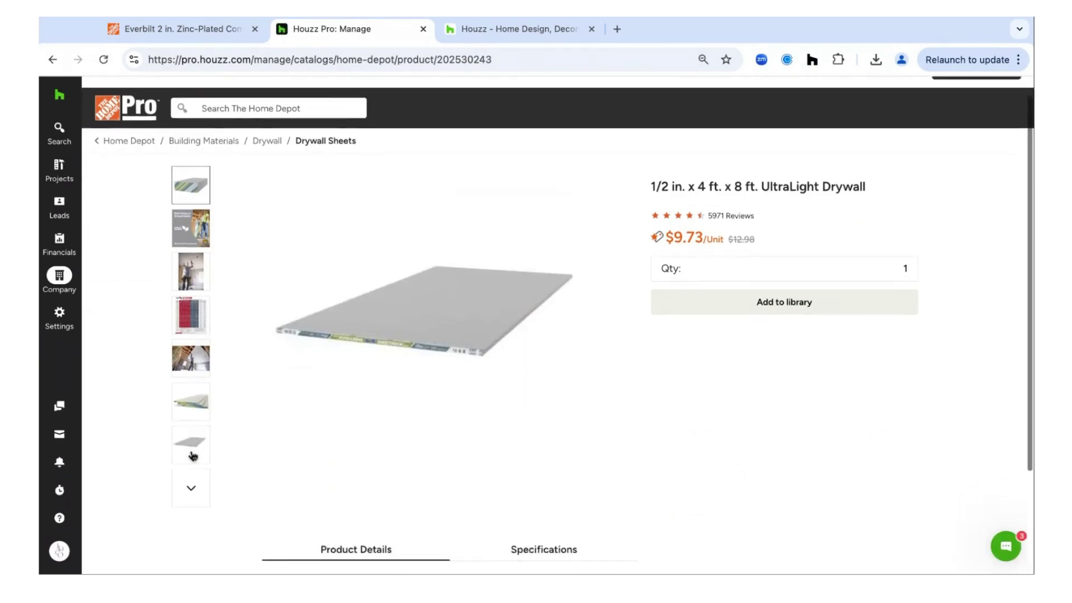
scroll(193, 456, down, 3)
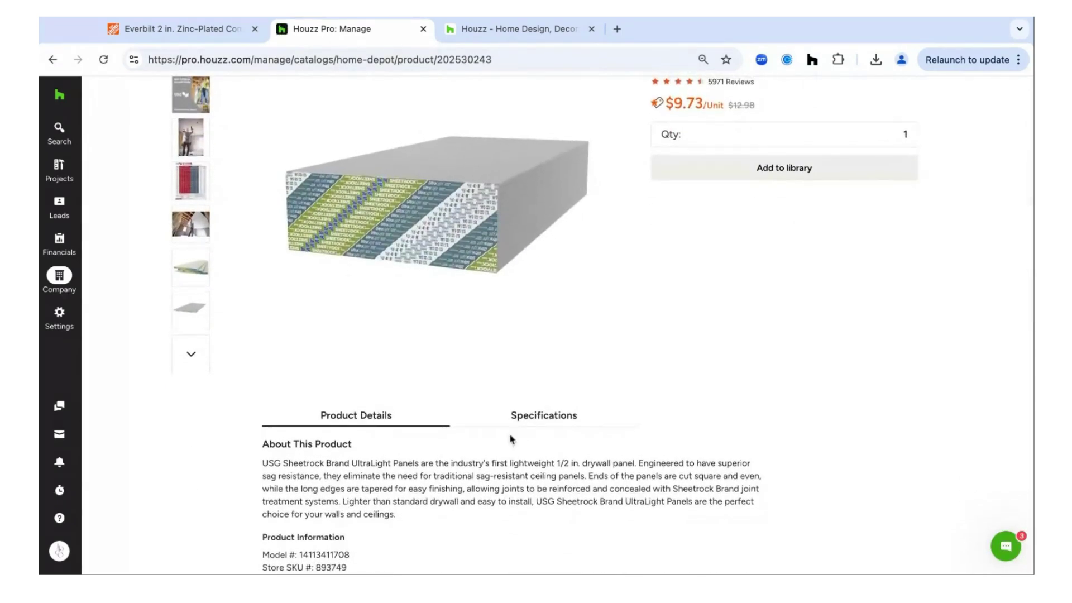
click(536, 417)
scroll(411, 476, down, 2)
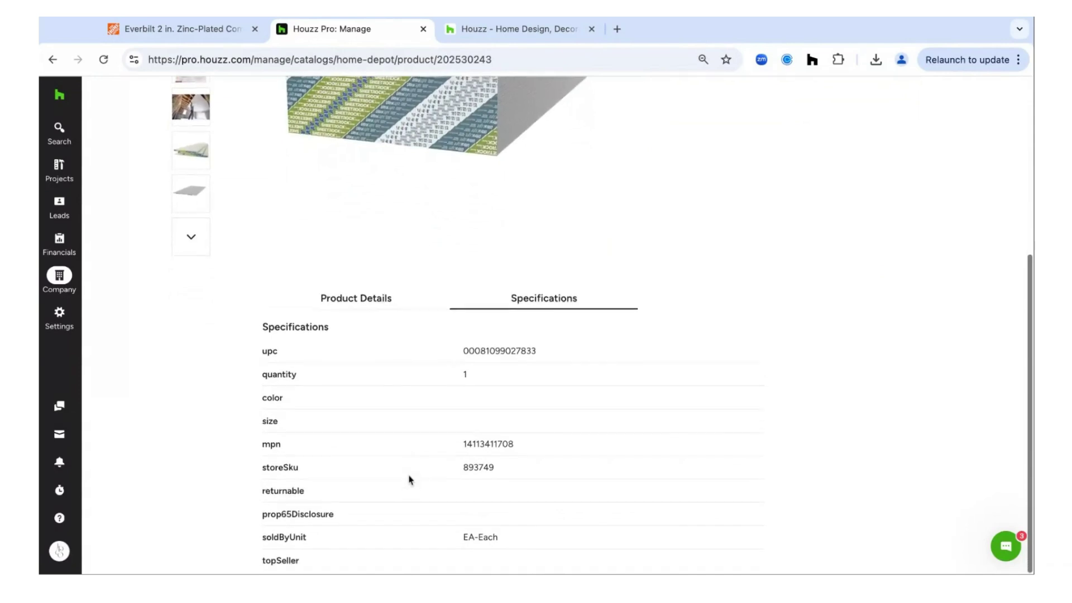
scroll(409, 479, up, 2)
click(370, 408)
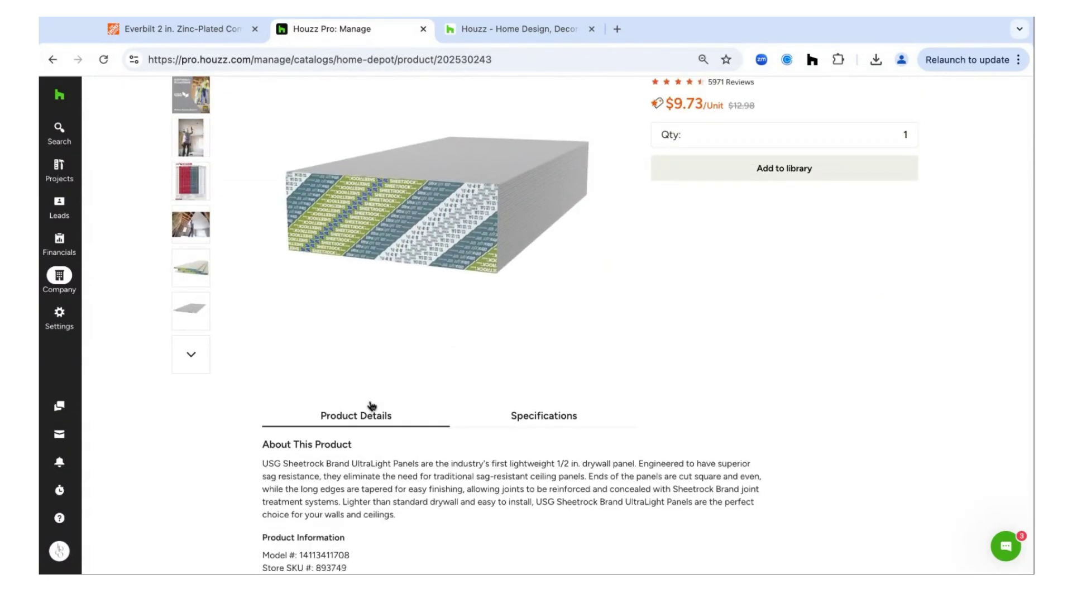
scroll(424, 385, up, 1)
scroll(453, 367, up, 2)
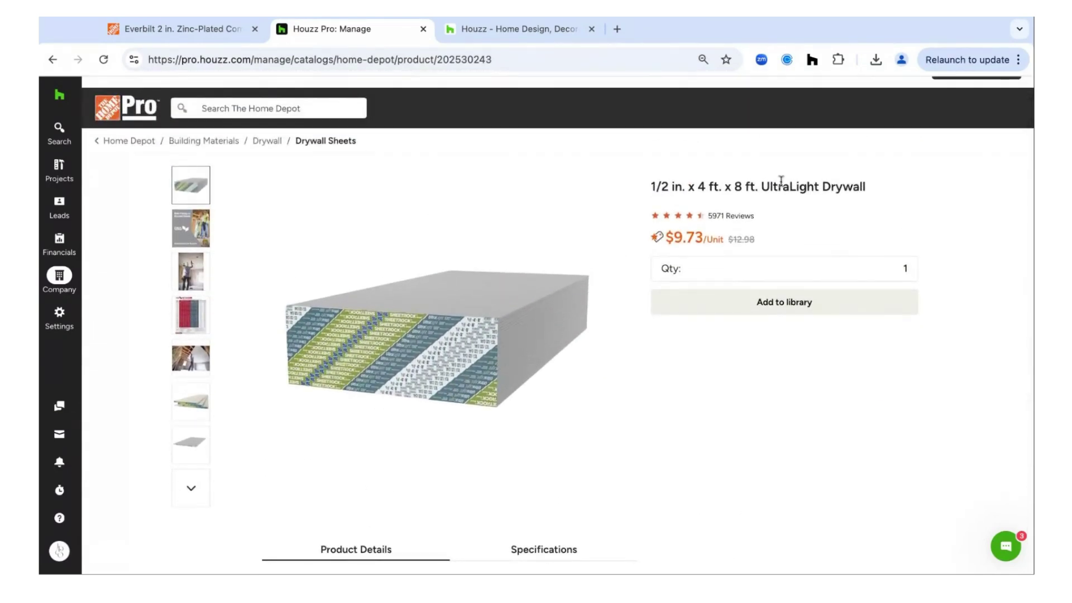
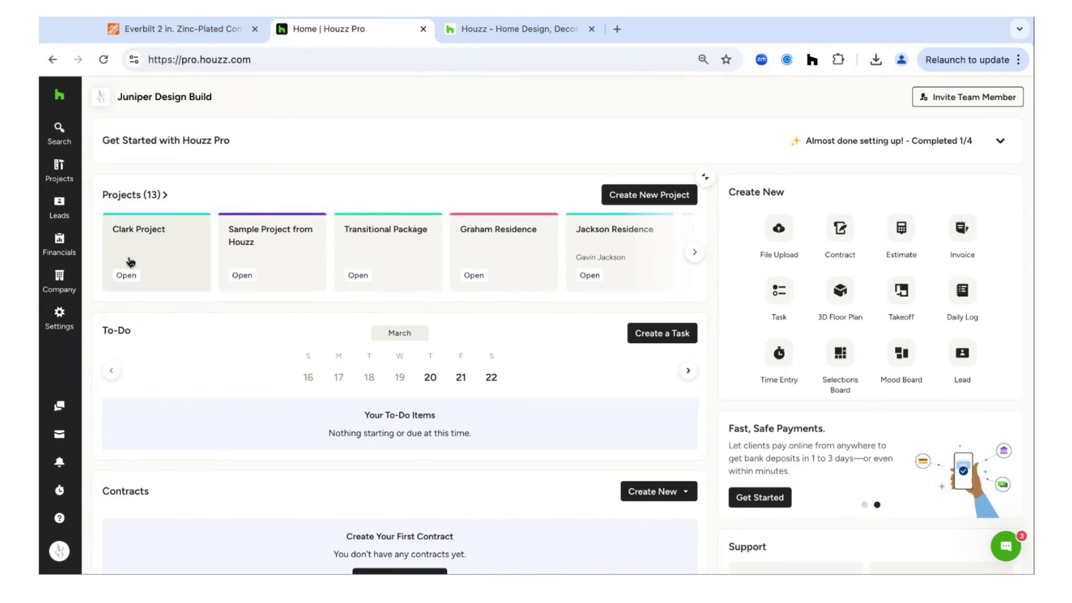
Open the Clark Project estimate for editing from the project's Estimates list
click(160, 269)
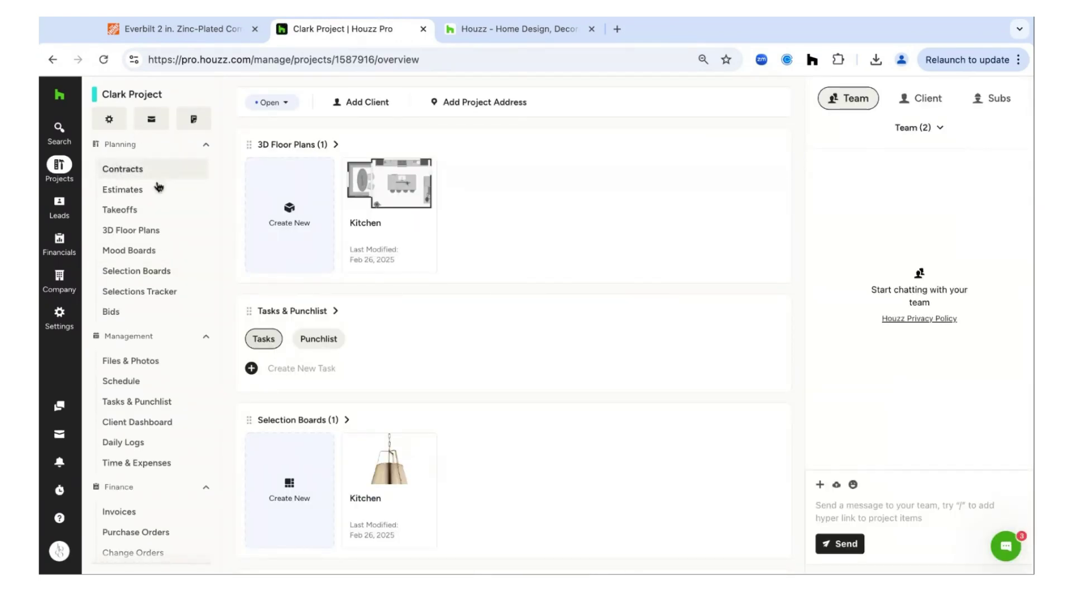
click(139, 191)
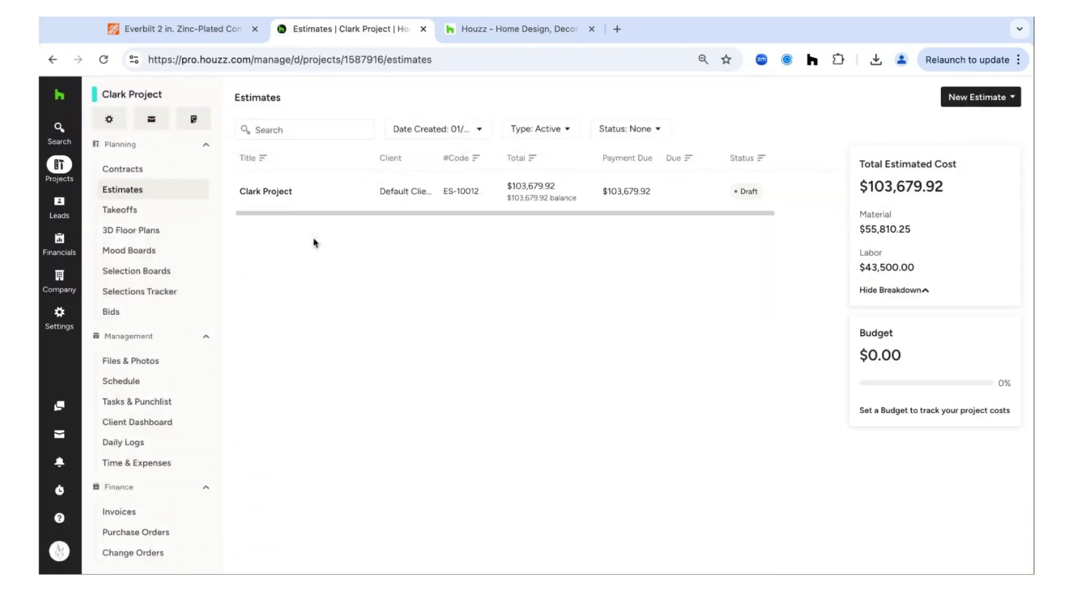
click(281, 195)
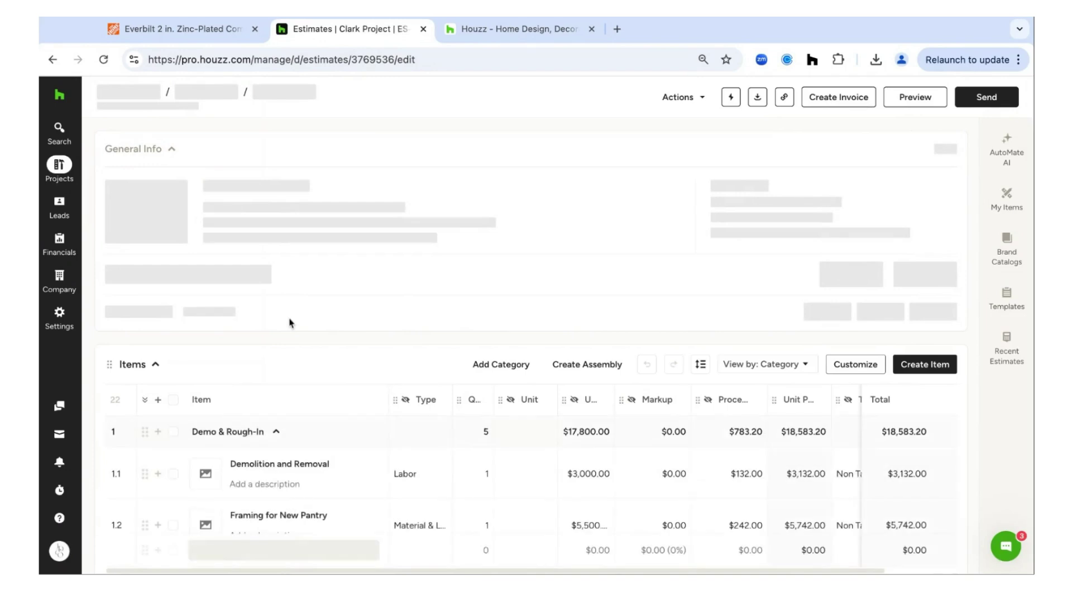
Scroll the Items table down to the four Uncategorized items totalling $789.93
scroll(287, 320, down, 2)
scroll(294, 413, down, 1)
scroll(294, 429, down, 8)
scroll(324, 385, down, 4)
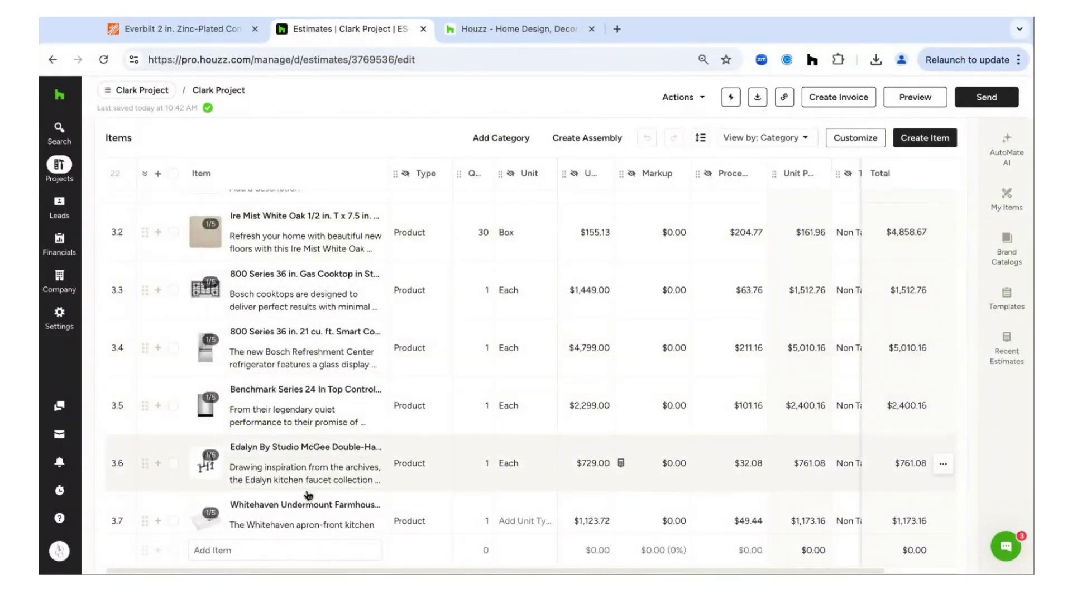
scroll(309, 495, down, 2)
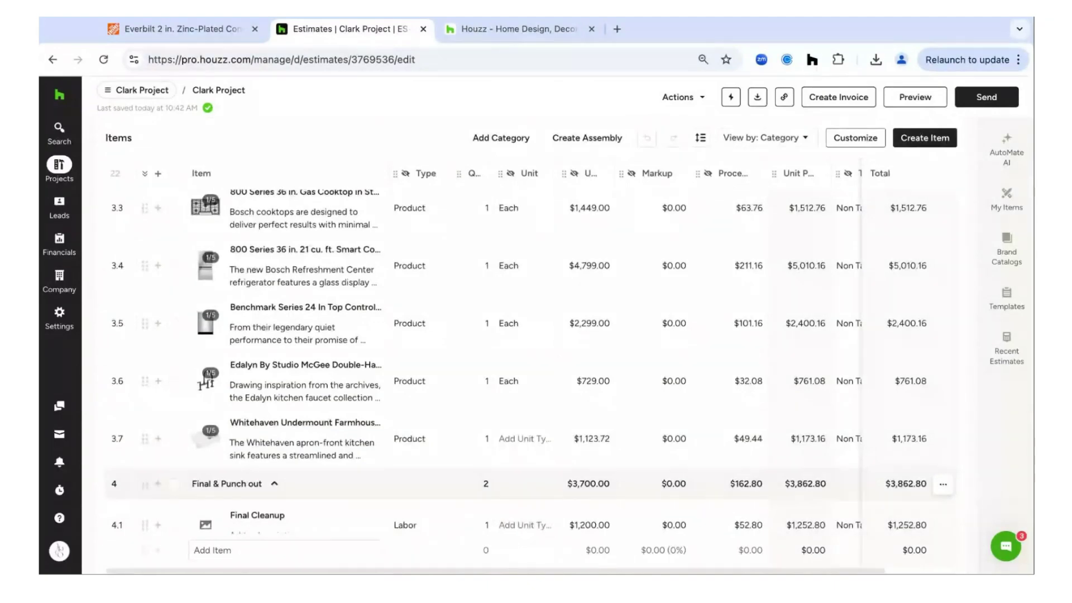
scroll(361, 365, down, 2)
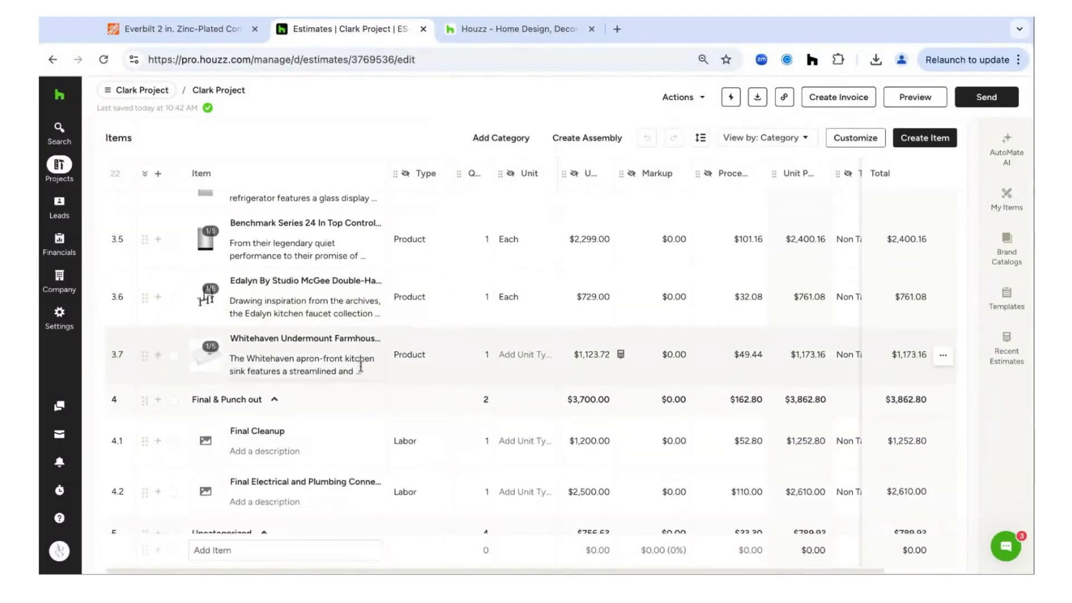
scroll(315, 319, down, 7)
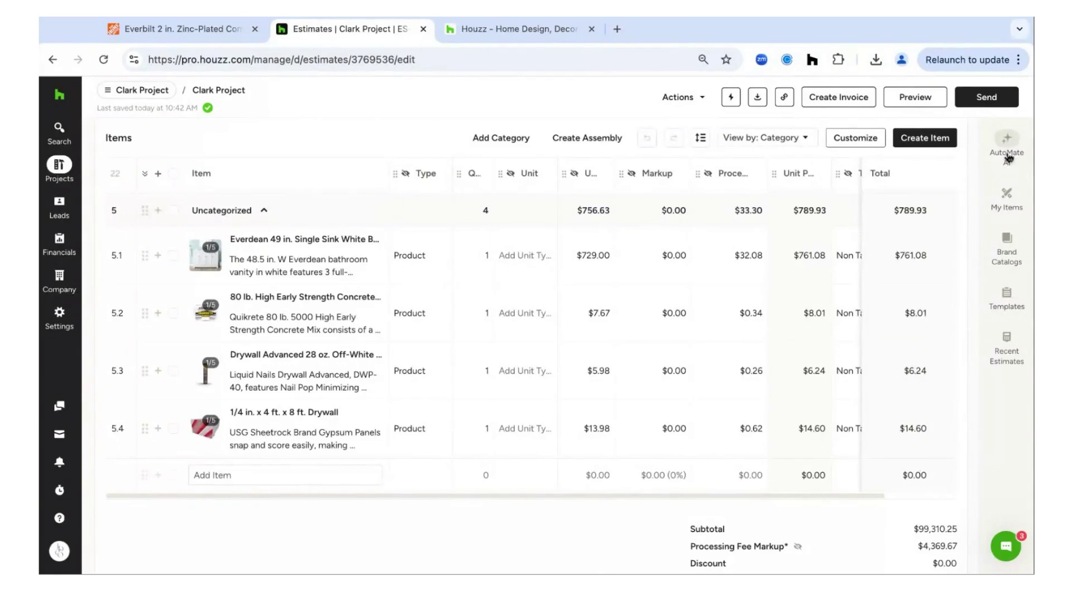
Show the My Items library beside the estimate, switched to Brand Catalogs
click(1003, 206)
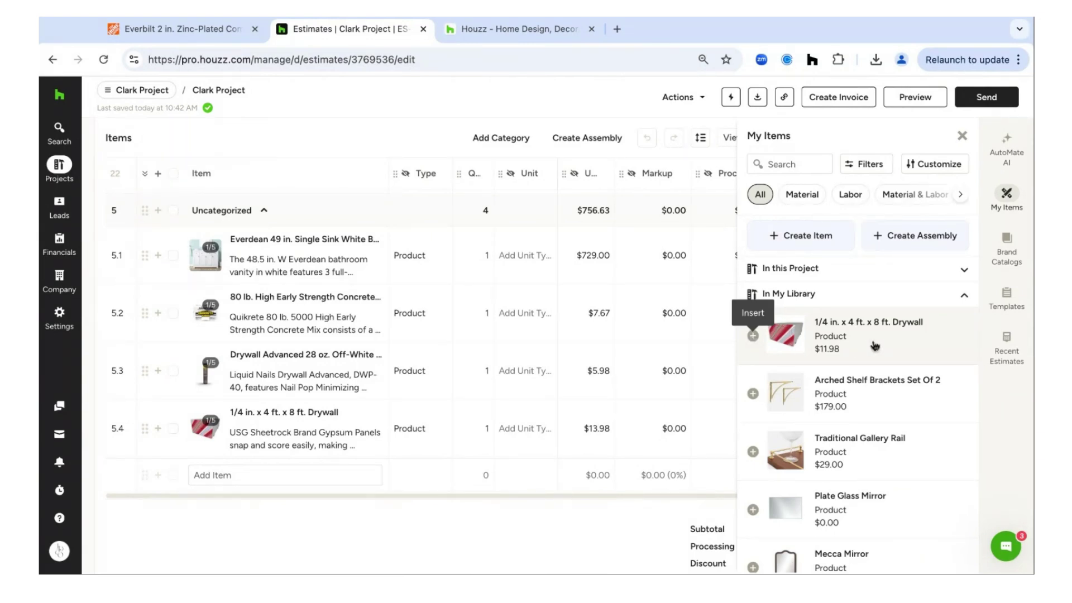
click(1003, 256)
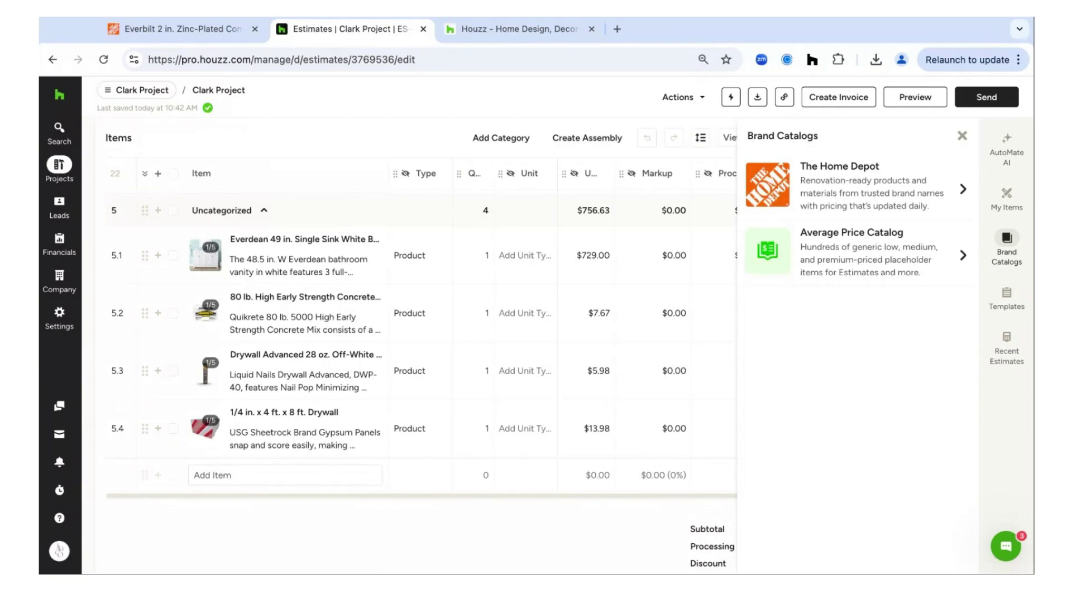
Browse The Home Depot catalog through Doors & Windows, Exterior Doors and Front Doors to Iron Doors
click(925, 190)
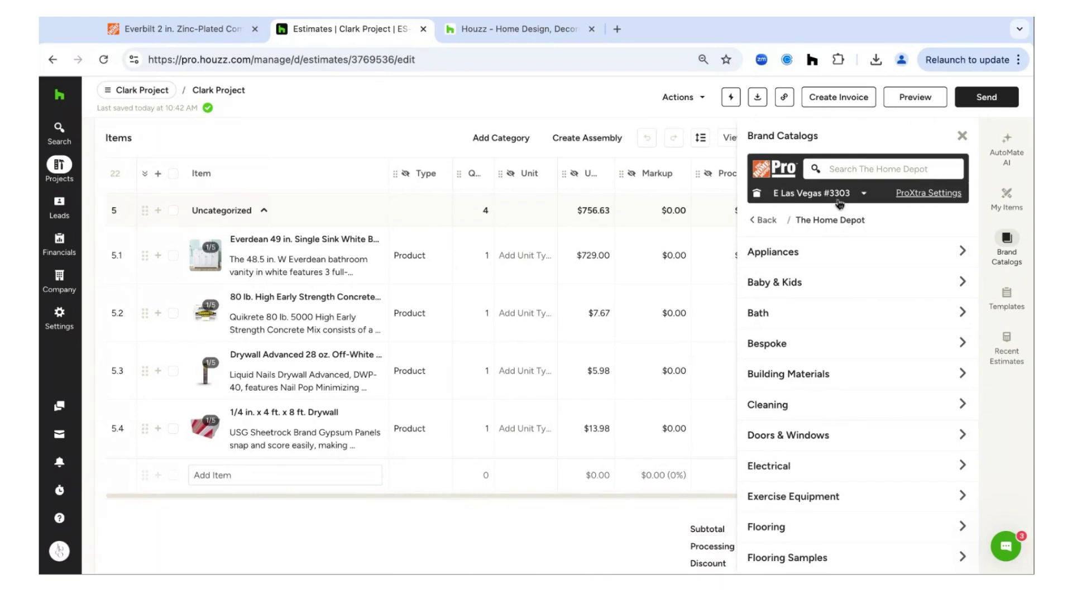
click(864, 195)
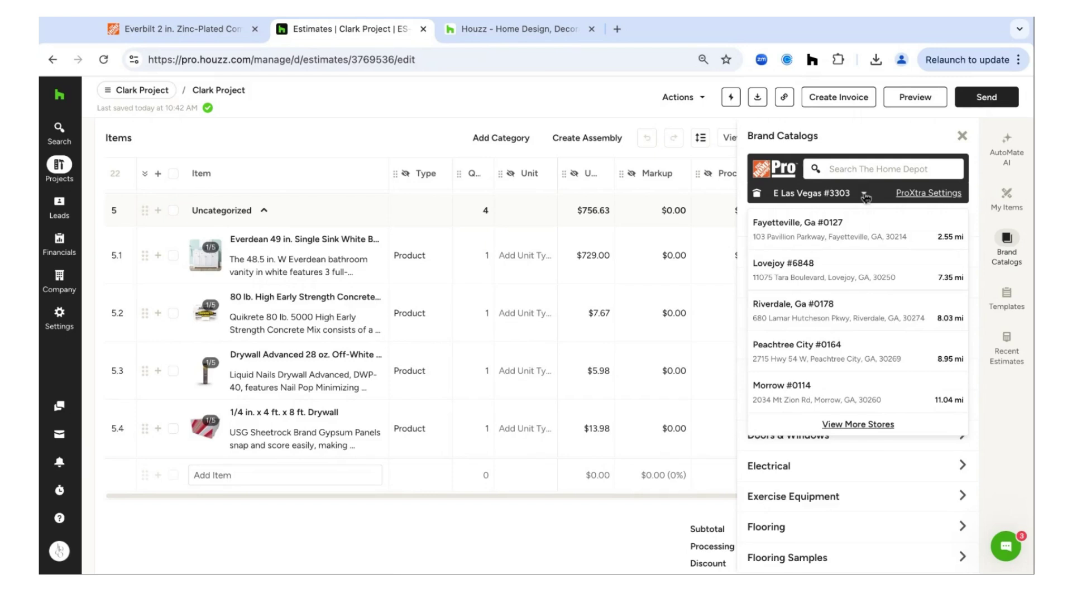
click(864, 195)
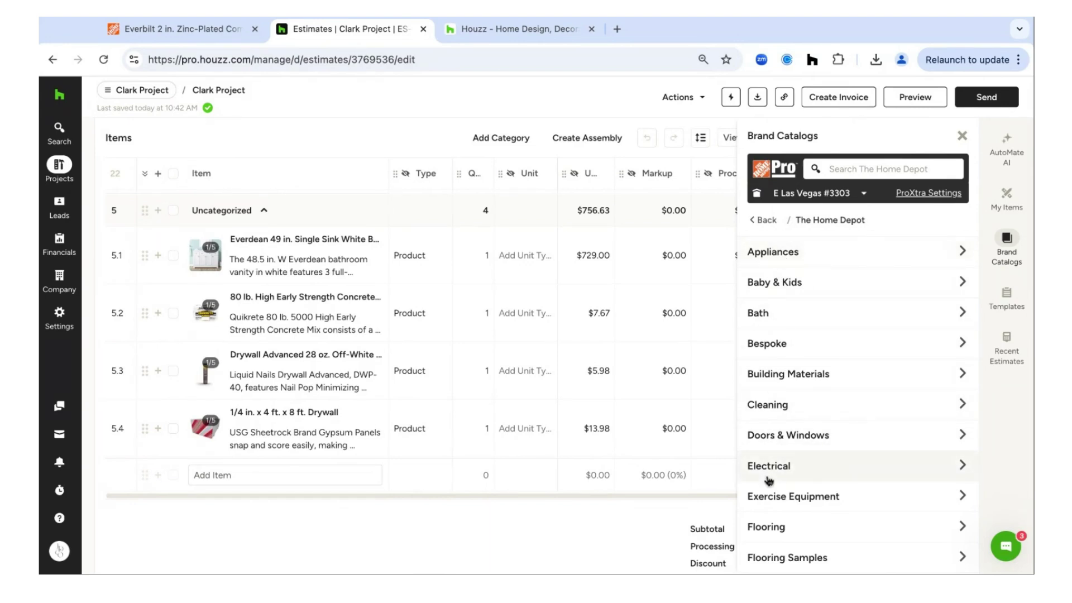
scroll(748, 340, down, 3)
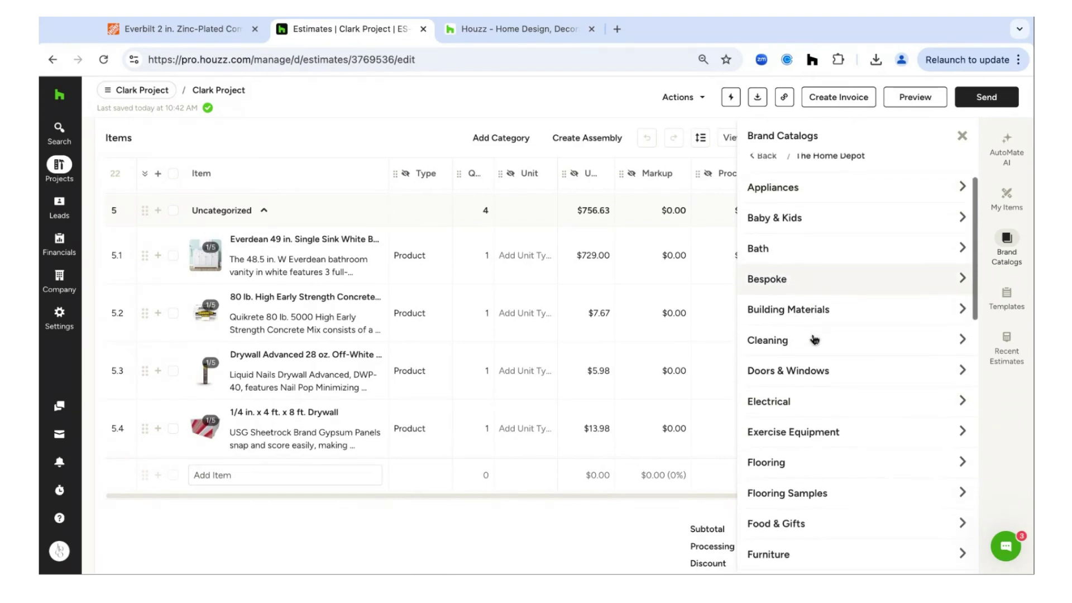
click(812, 269)
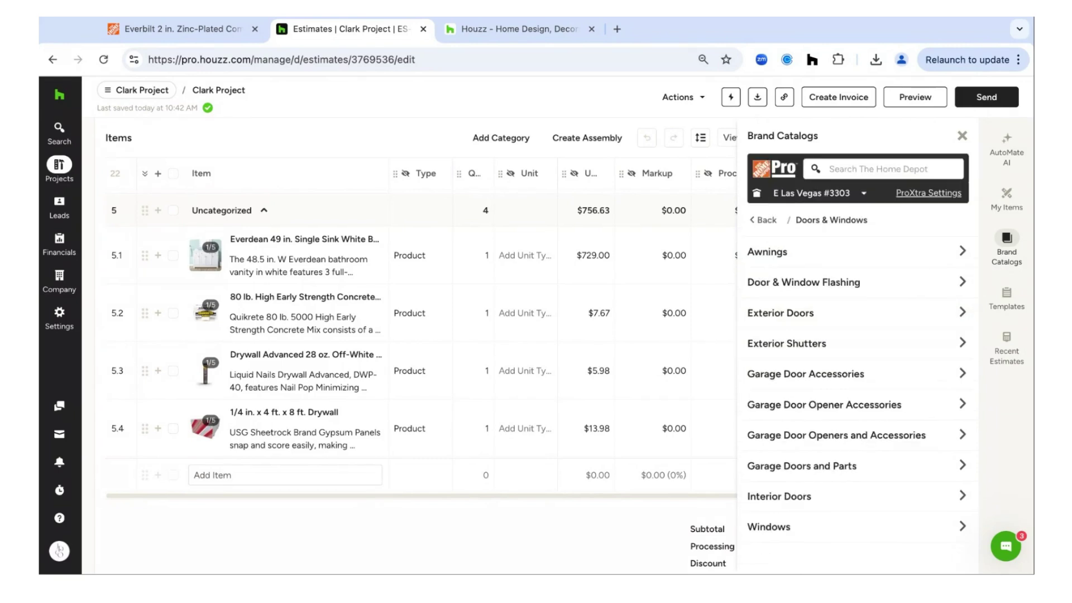
click(811, 312)
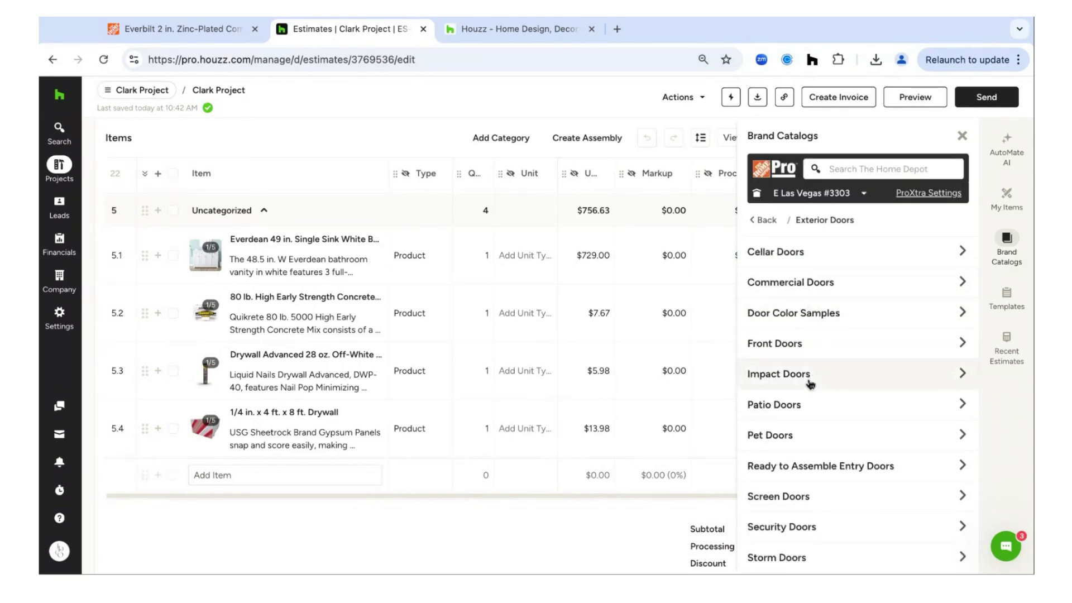
click(812, 344)
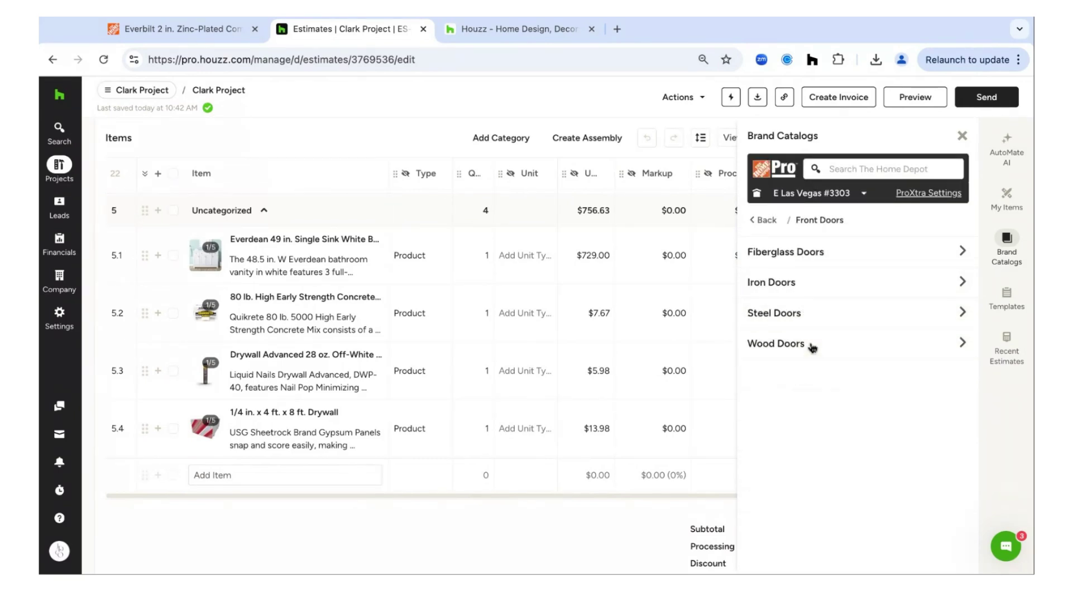
click(815, 287)
click(816, 260)
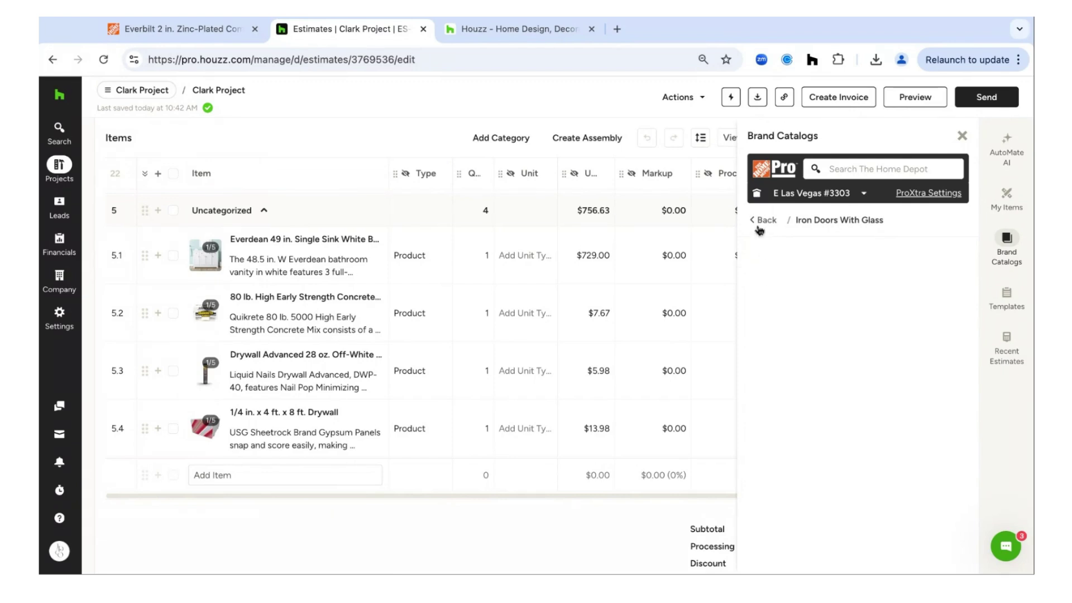
click(762, 221)
Look through the Iron Doors colour, price, size and manufacturer filters without applying any
click(826, 252)
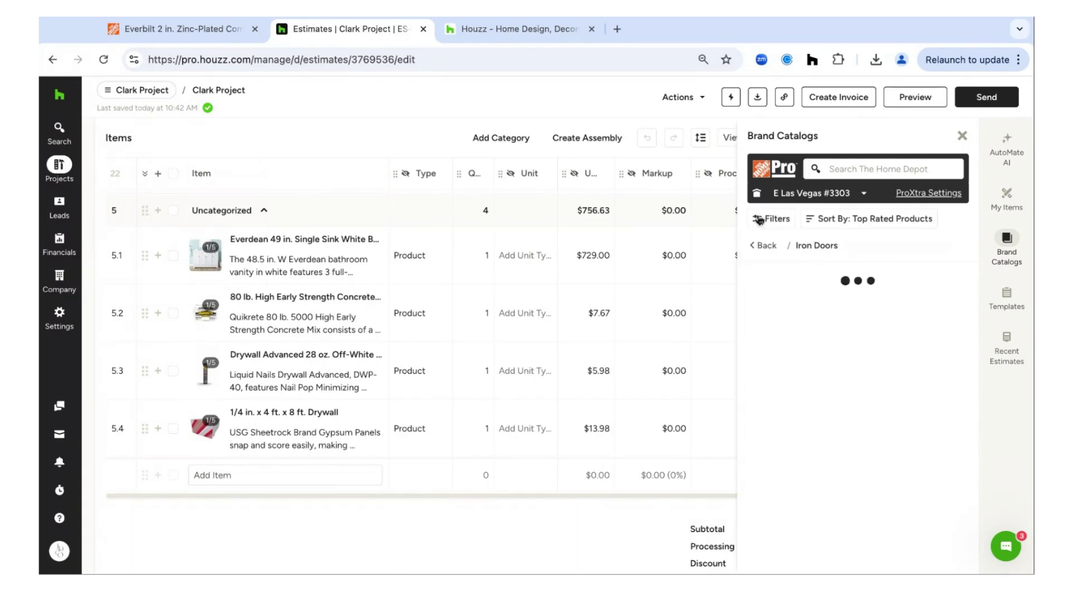
click(759, 219)
click(958, 266)
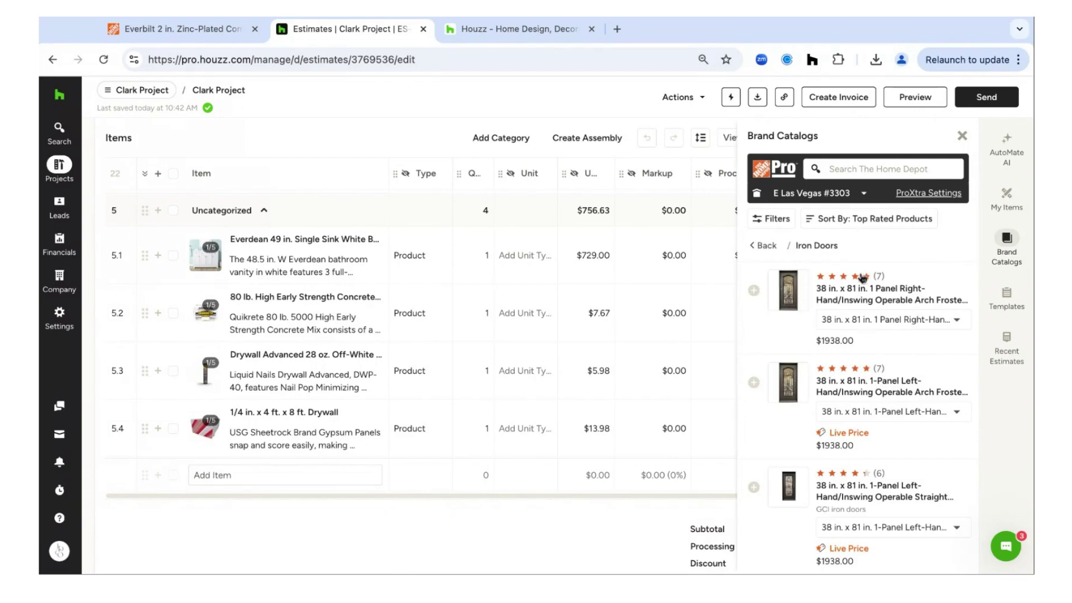
scroll(854, 365, down, 1)
click(775, 206)
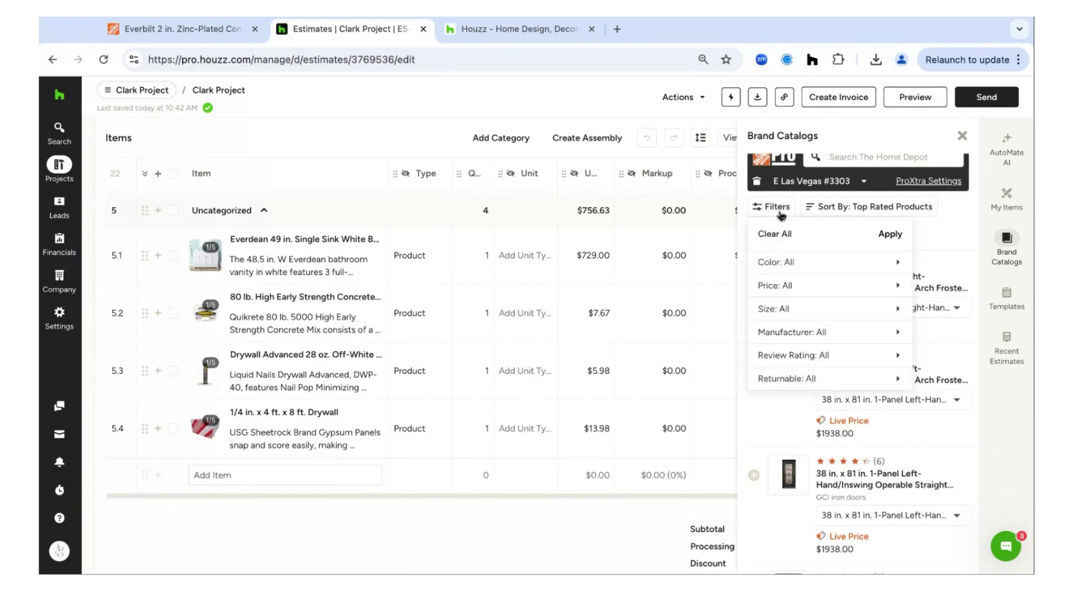
click(797, 263)
click(797, 262)
click(797, 287)
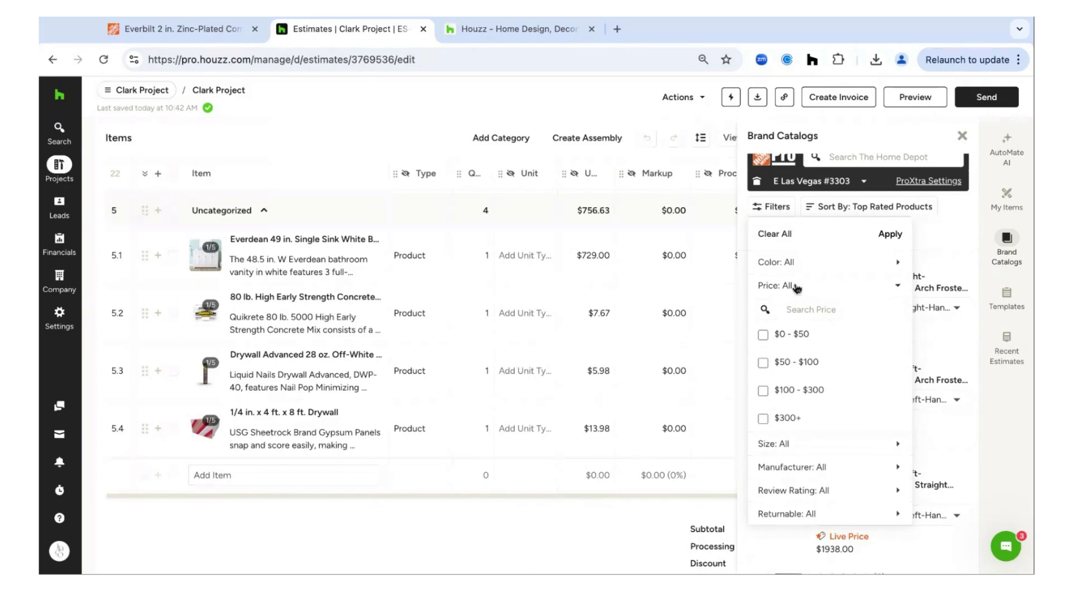
click(797, 287)
click(786, 308)
click(786, 309)
click(809, 334)
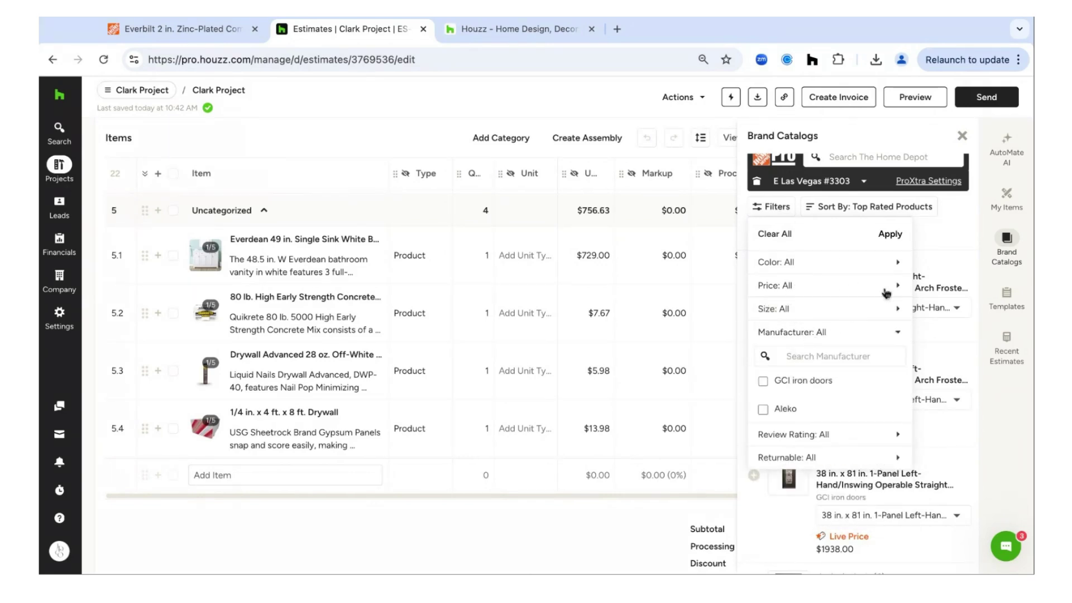
click(940, 240)
Add the 74 in. x 98 in. Reliance Arched iron door at its $7,558.32 live price
scroll(858, 428, down, 4)
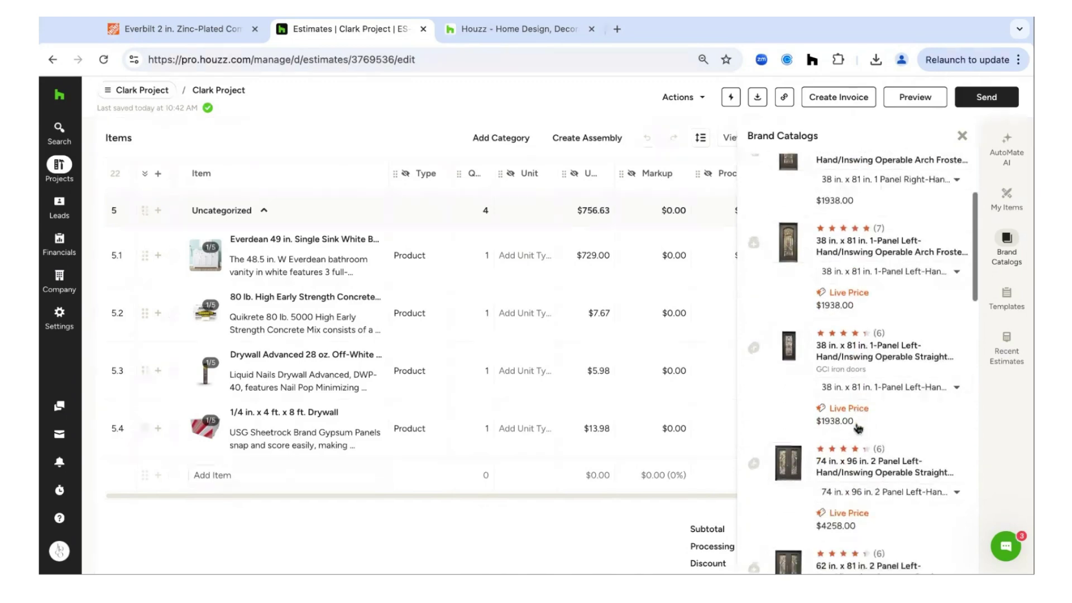
scroll(858, 429, down, 5)
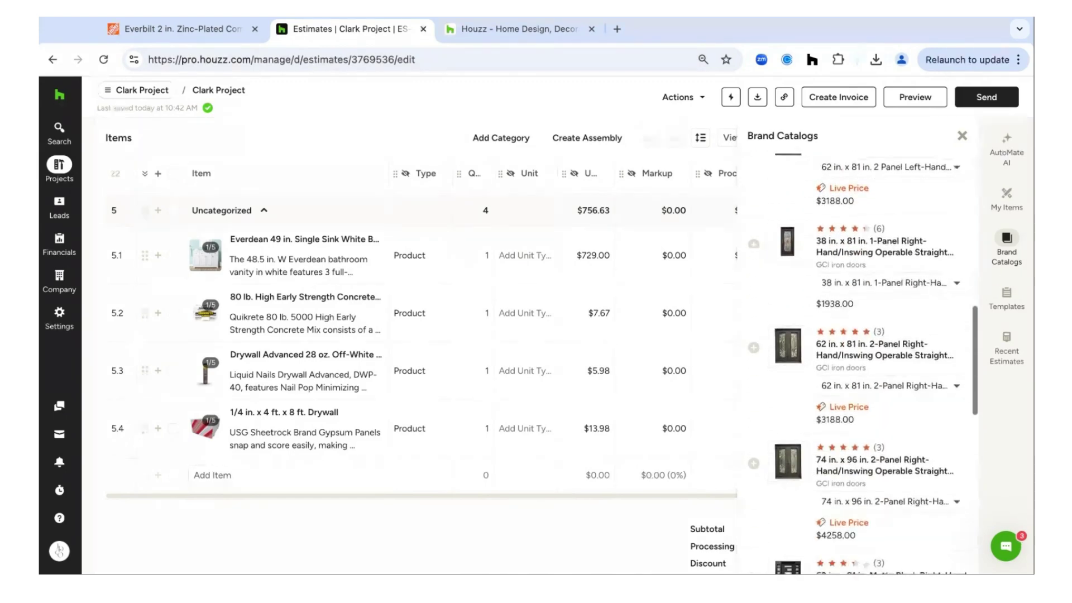
scroll(821, 441, down, 4)
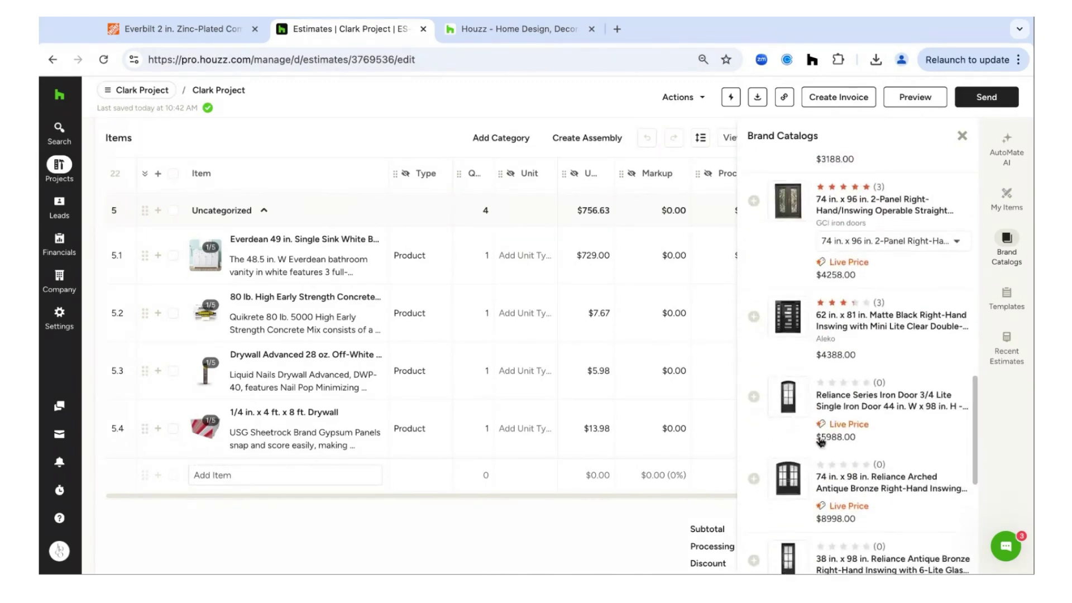
scroll(792, 455, down, 1)
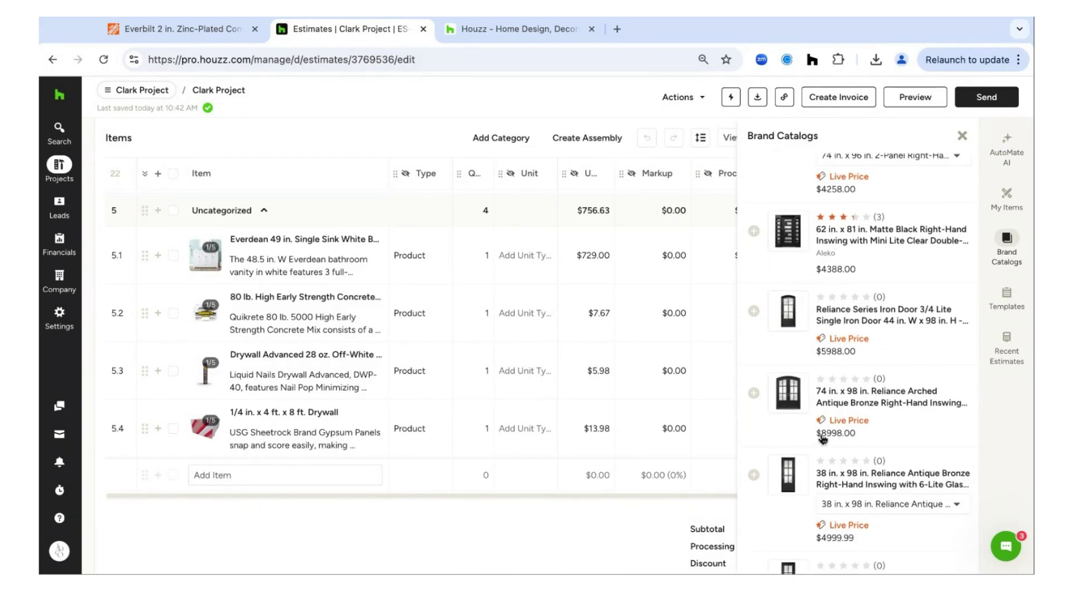
click(853, 425)
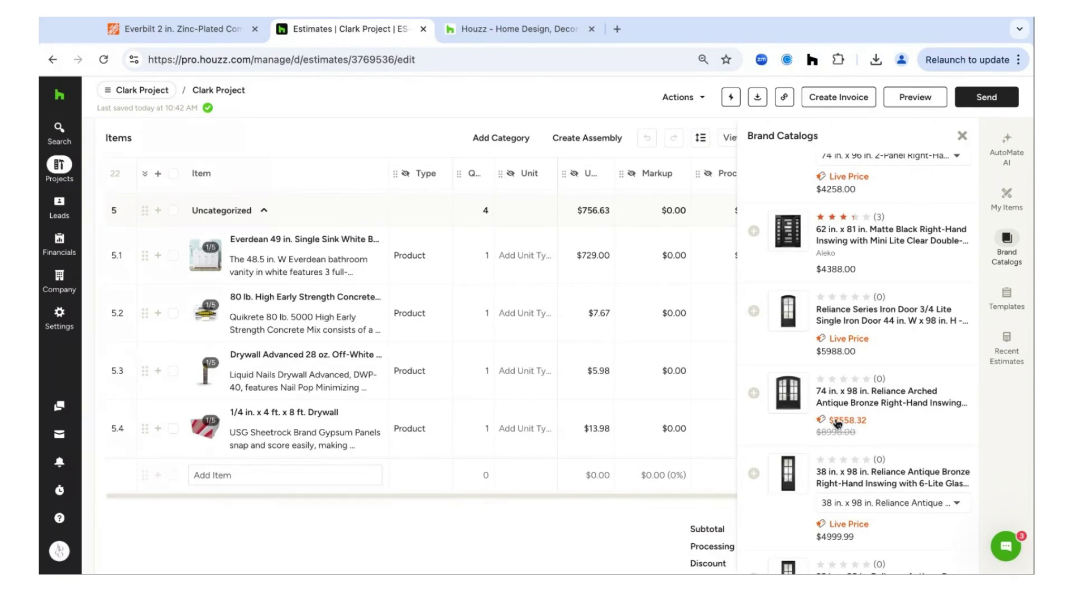
click(753, 393)
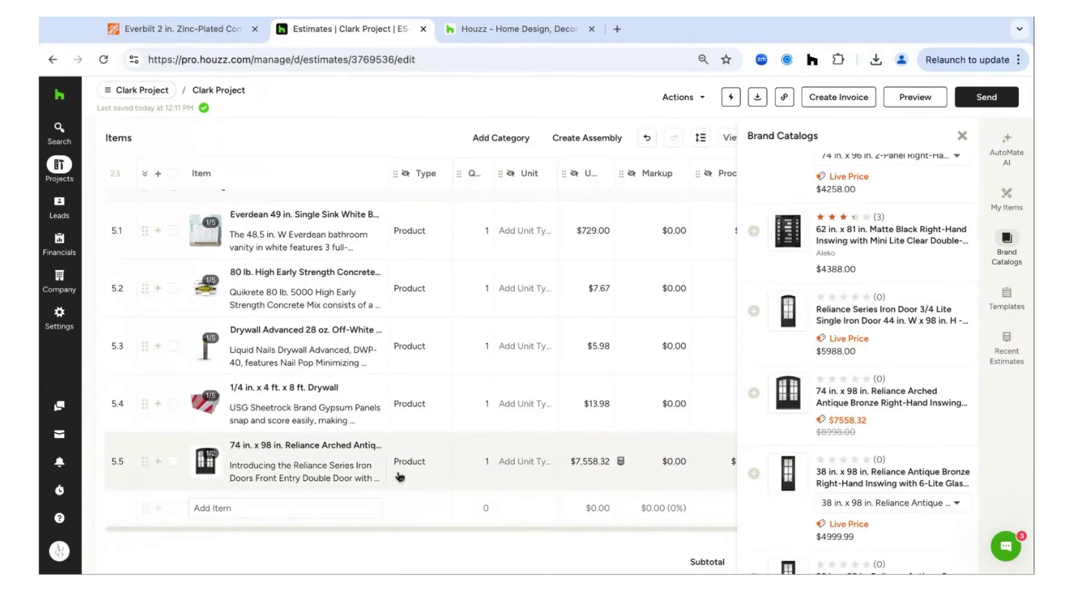
scroll(397, 476, right, 3)
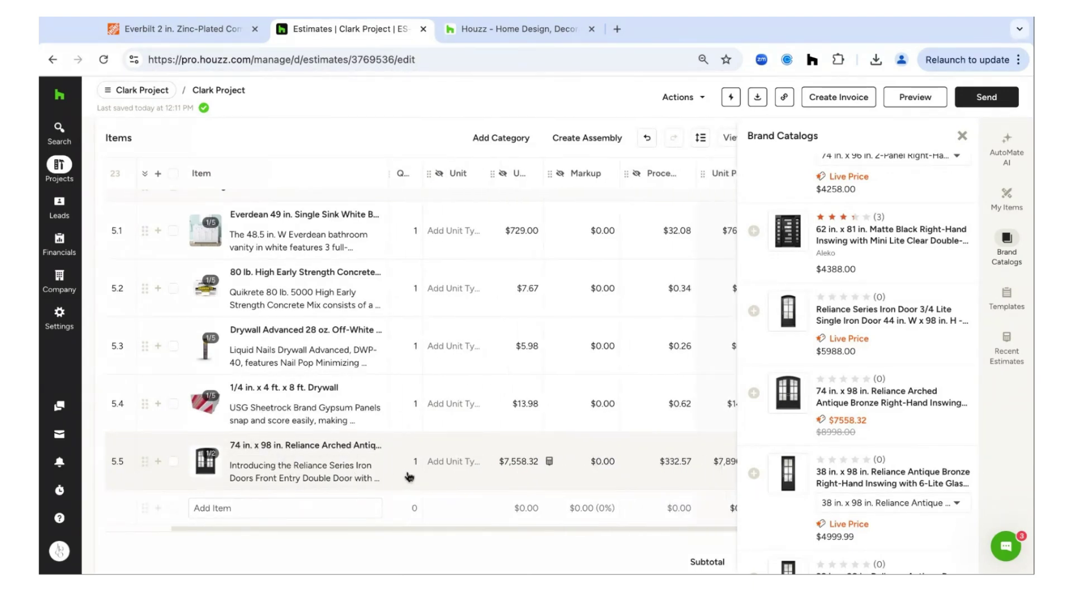
Turn on and save the SKU column in the estimate's item table
click(960, 134)
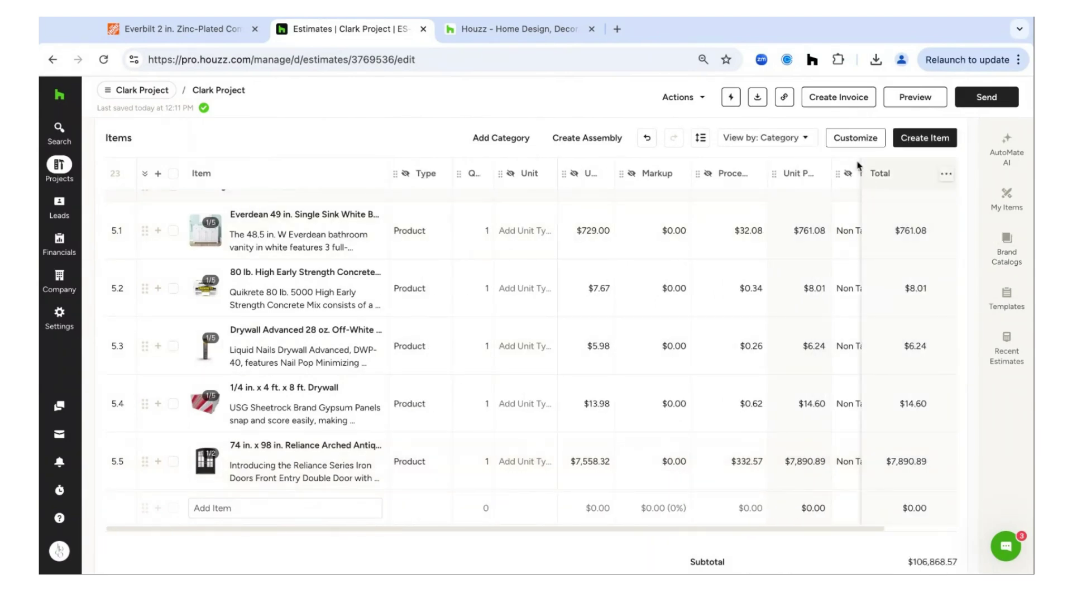
click(858, 140)
click(691, 278)
click(691, 535)
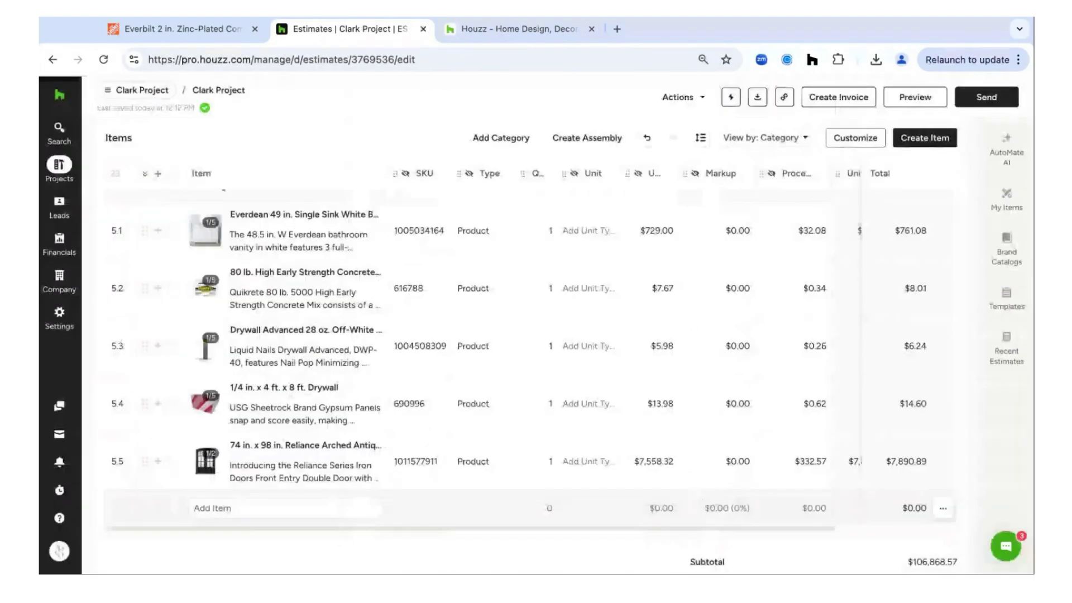
click(223, 30)
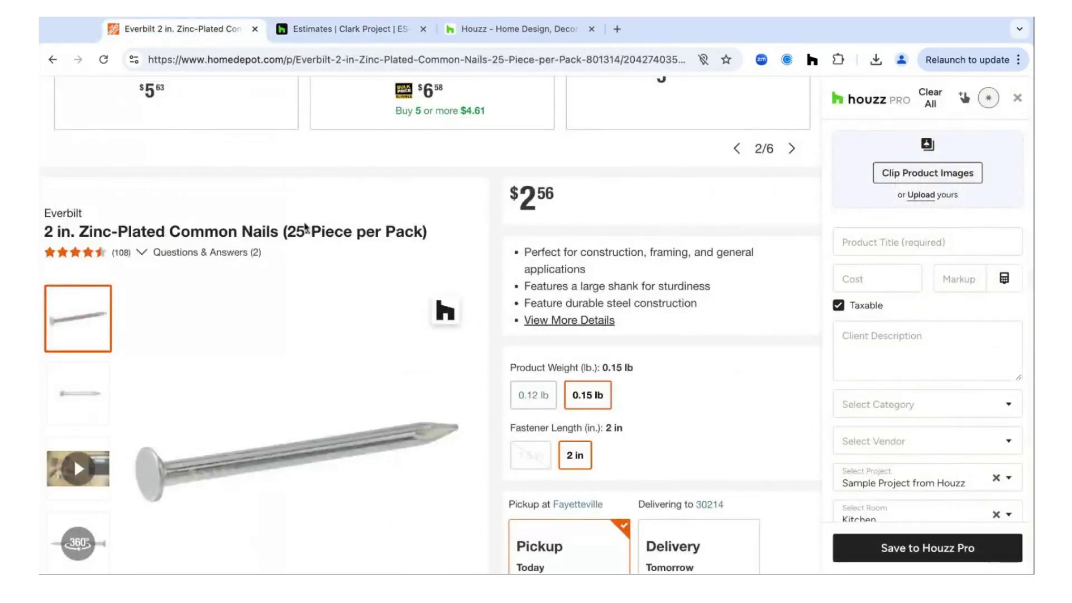
Return to the 'Estimates | Clark Project' tab showing lines 5.1–5.5 with SKUs
click(343, 31)
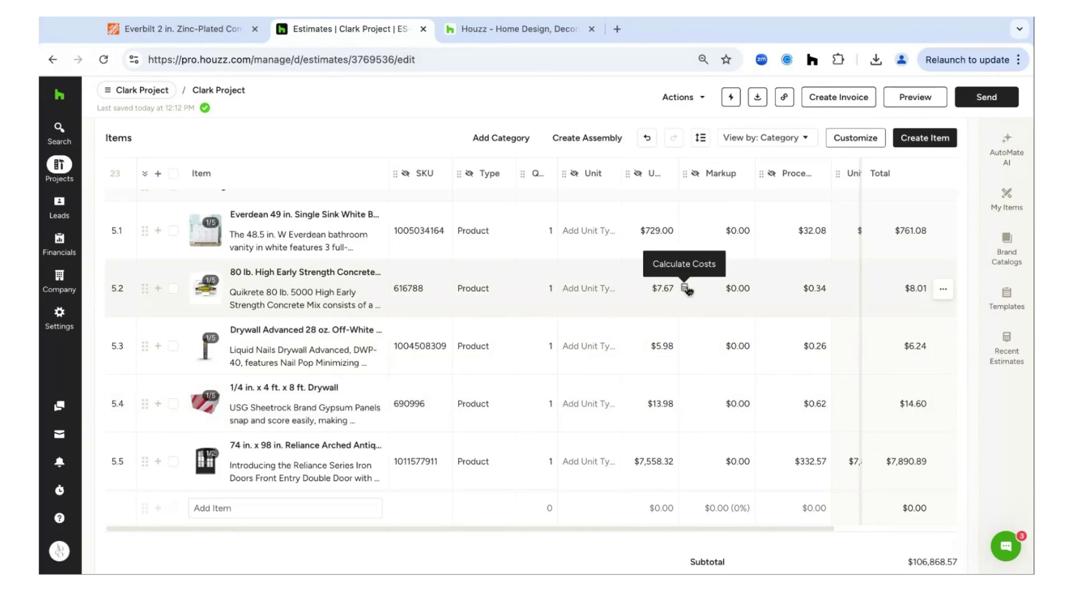
Scroll the items table up and open the Clark Project breadcrumb's section menu
scroll(453, 324, up, 10)
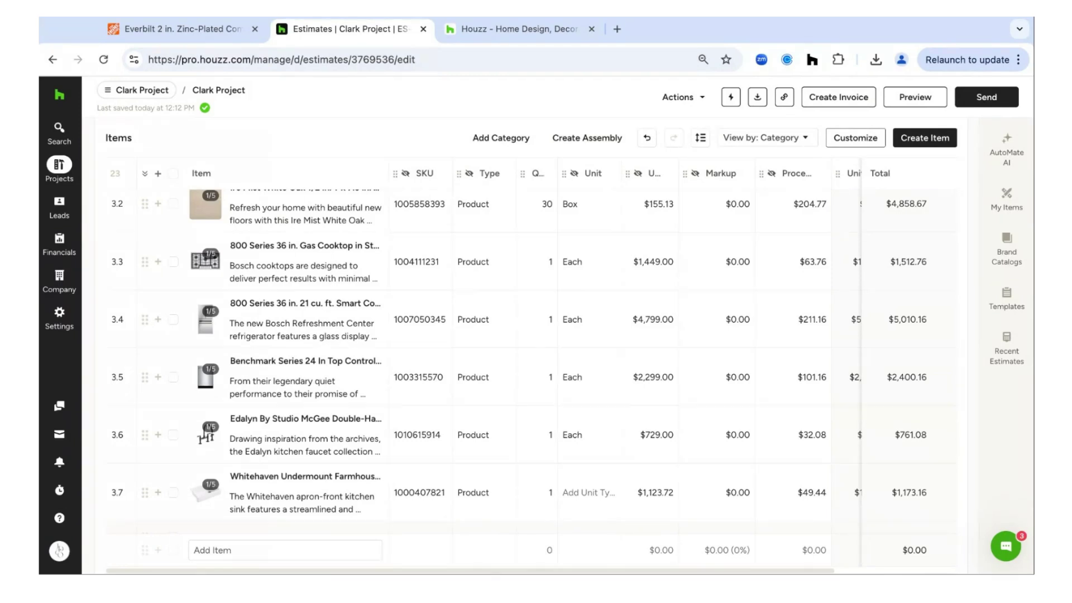
click(142, 89)
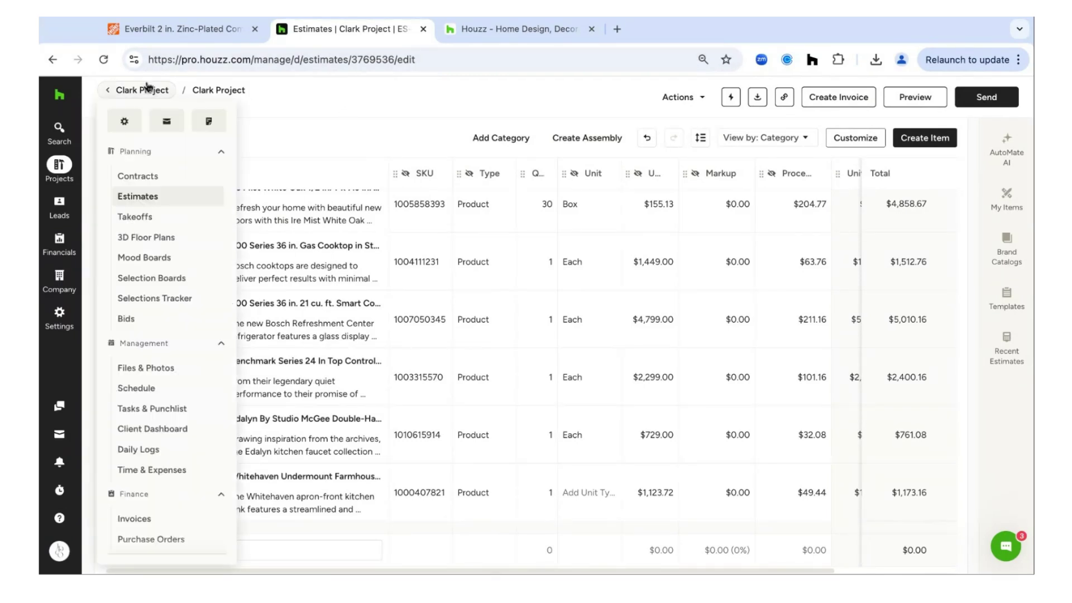
scroll(146, 366, down, 1)
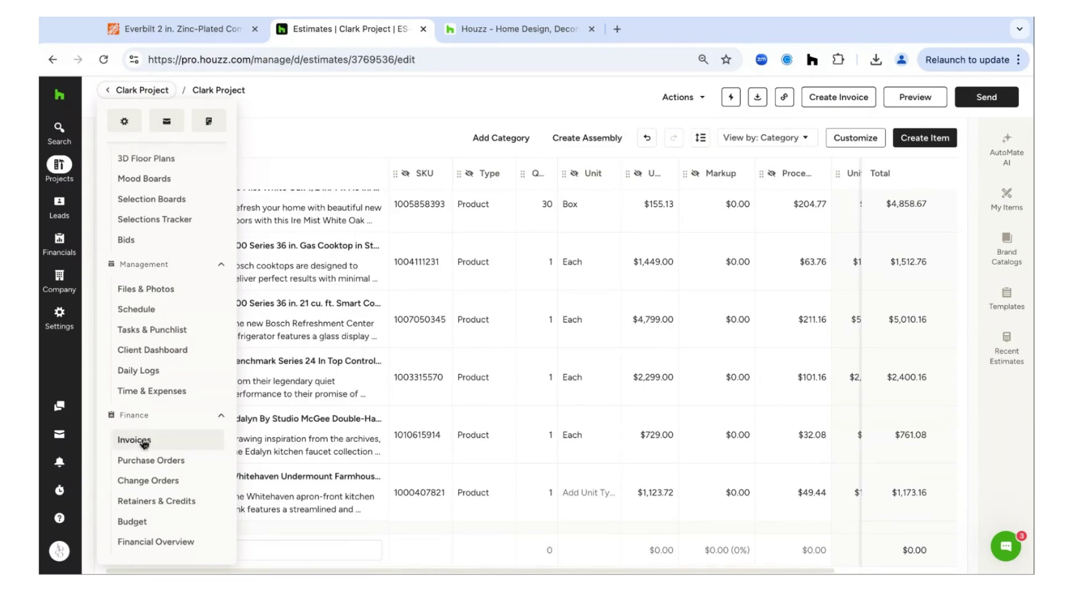
Start new invoice IN-10007 and open The Home Depot brand catalog beside it
click(141, 438)
click(681, 363)
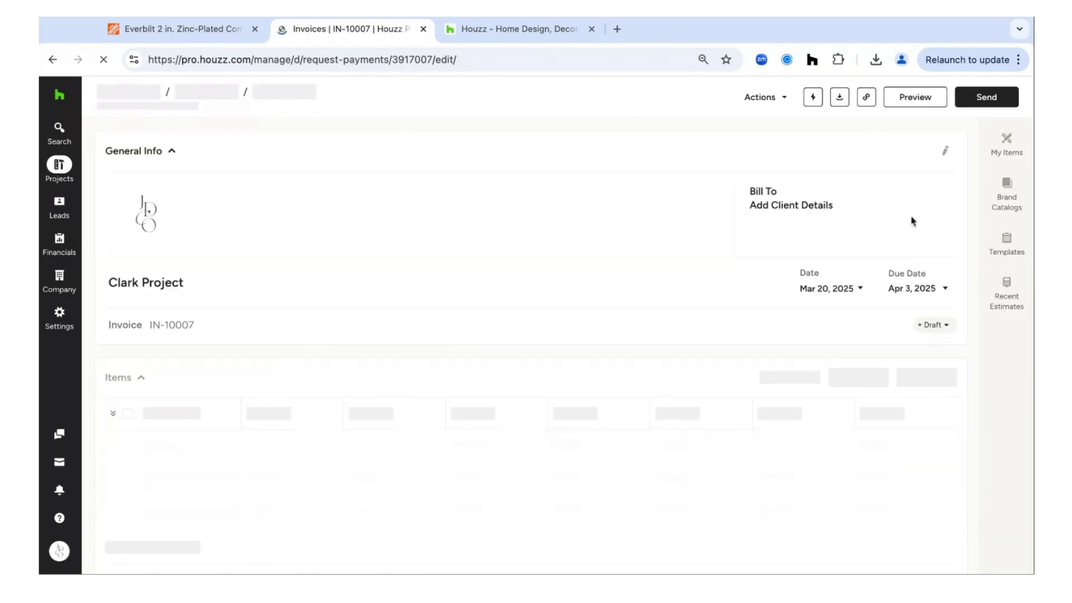
click(1011, 144)
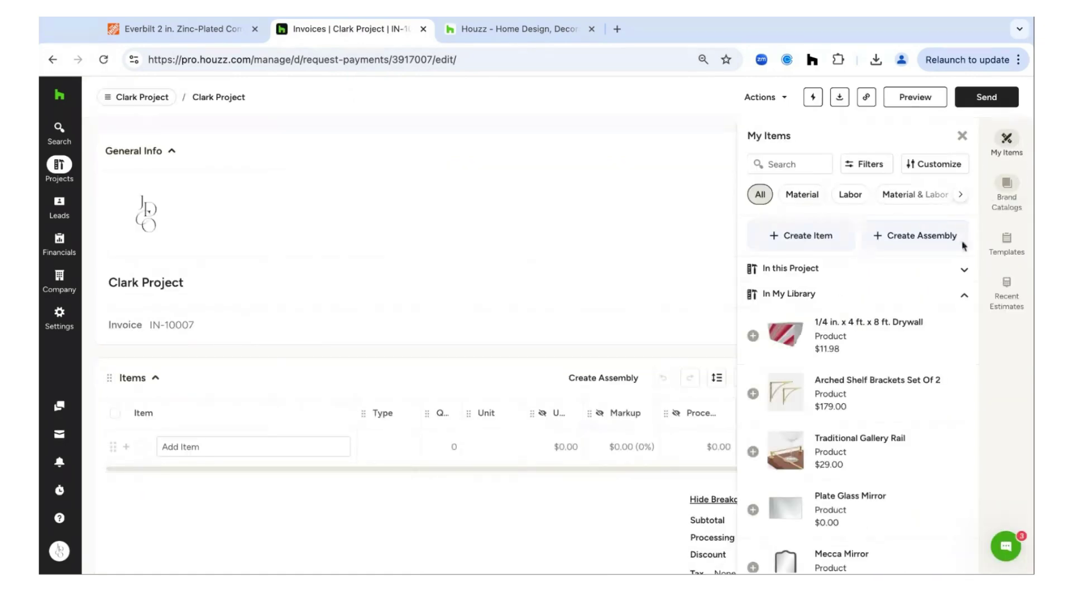
click(1009, 184)
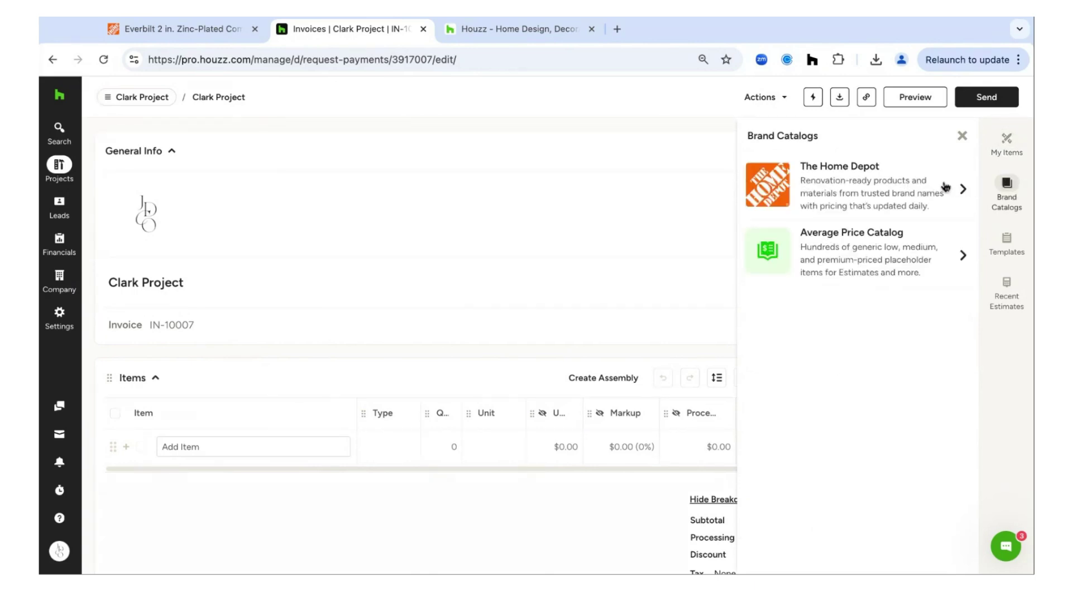
click(945, 187)
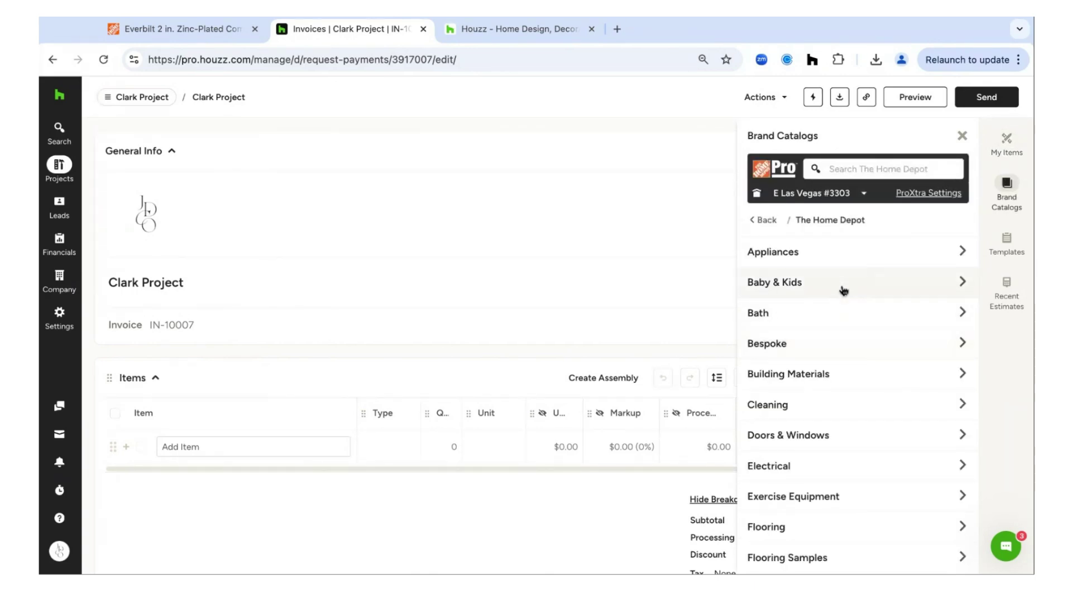
Add the black Craftsman Mailbox and Post Kit ($69.93) from Hardware > Mailboxes With Post
scroll(821, 463, down, 5)
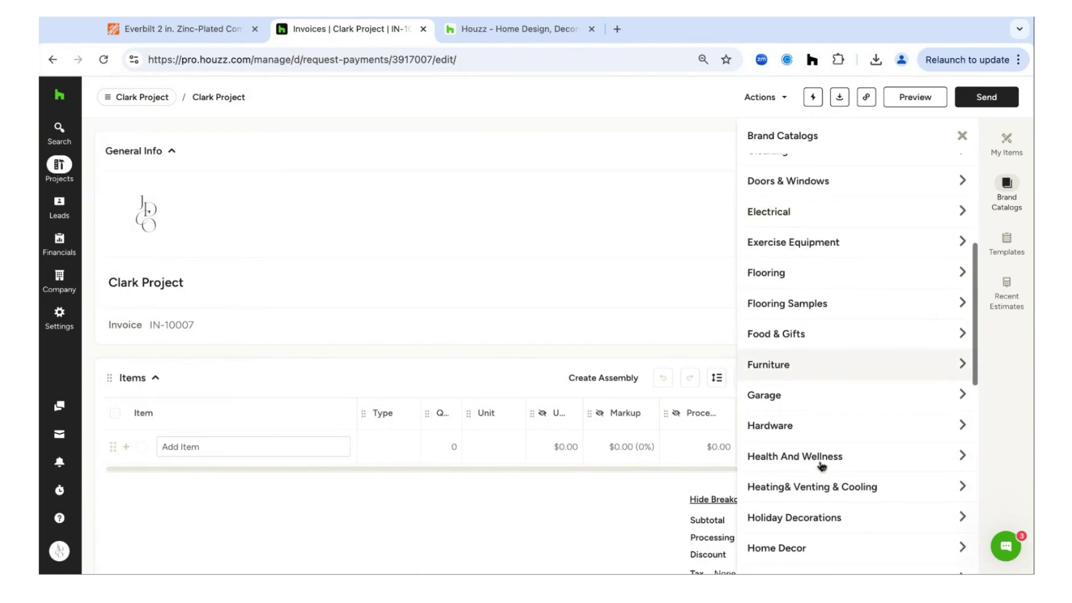
click(815, 428)
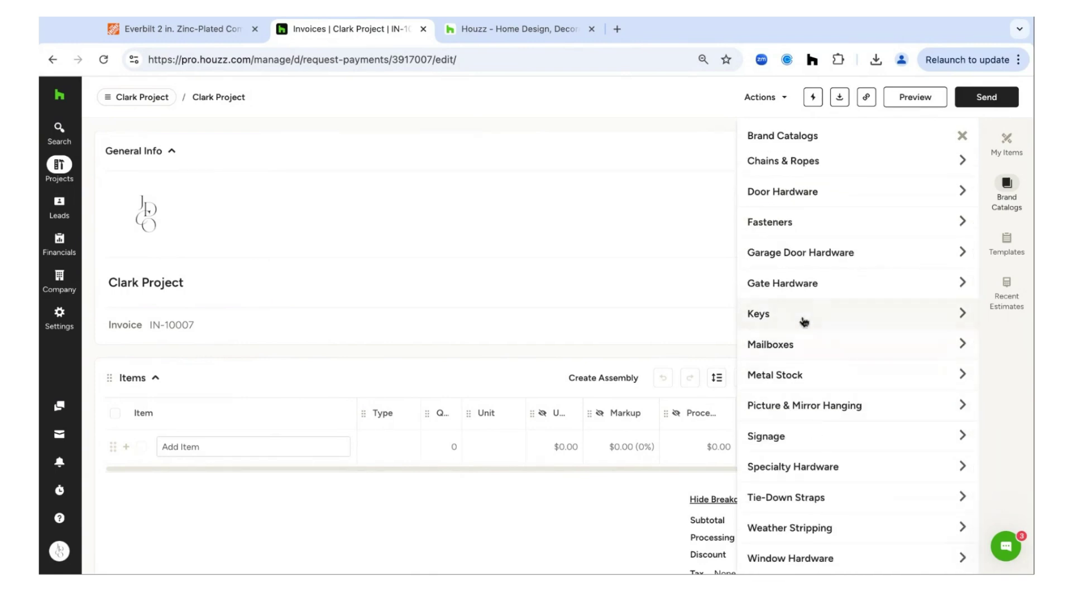
click(783, 353)
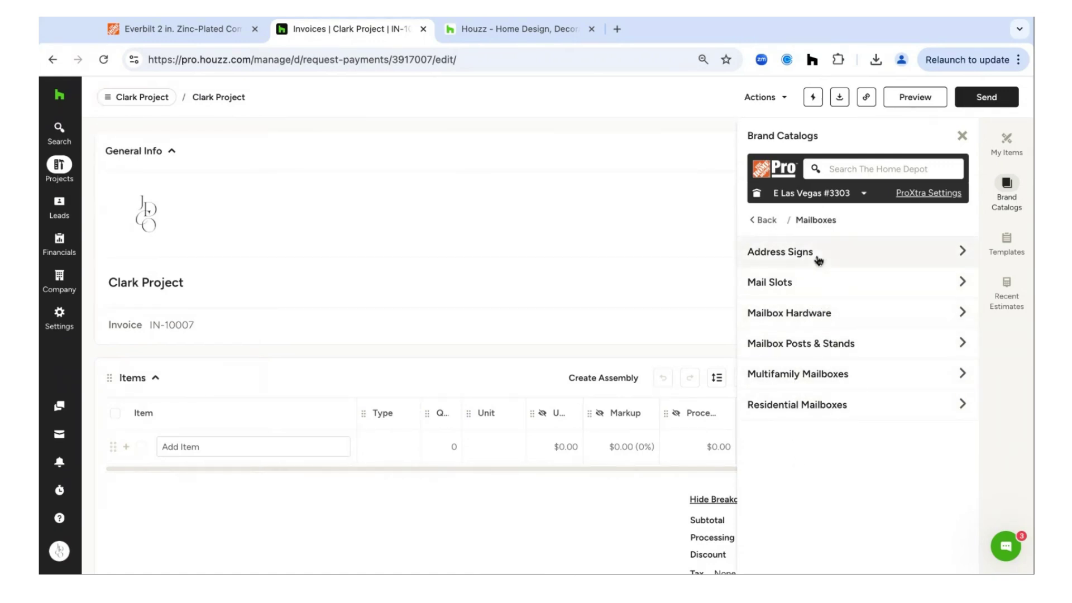
click(826, 404)
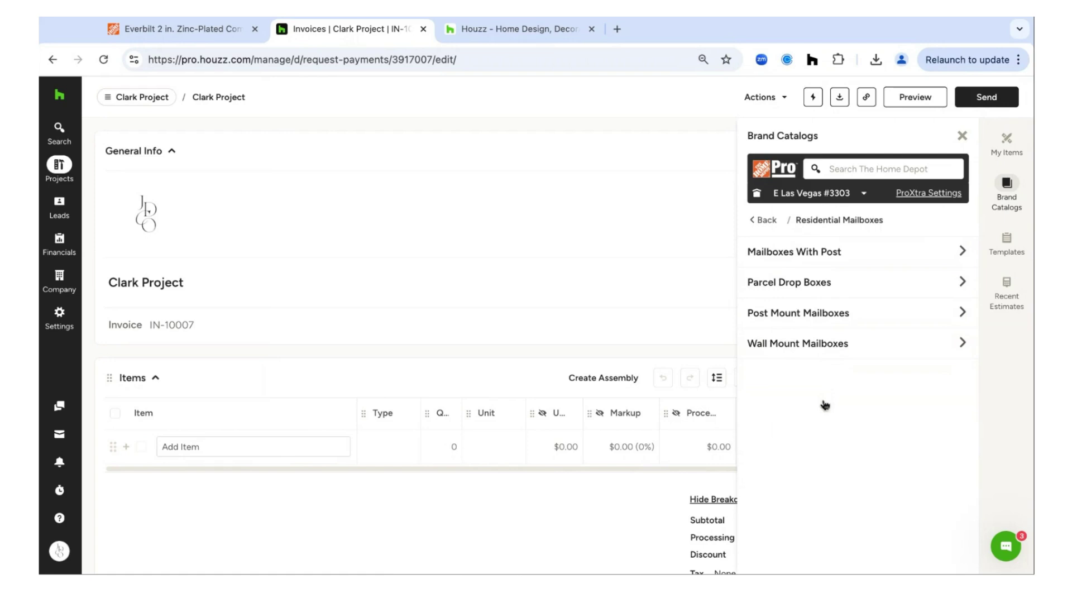
click(843, 262)
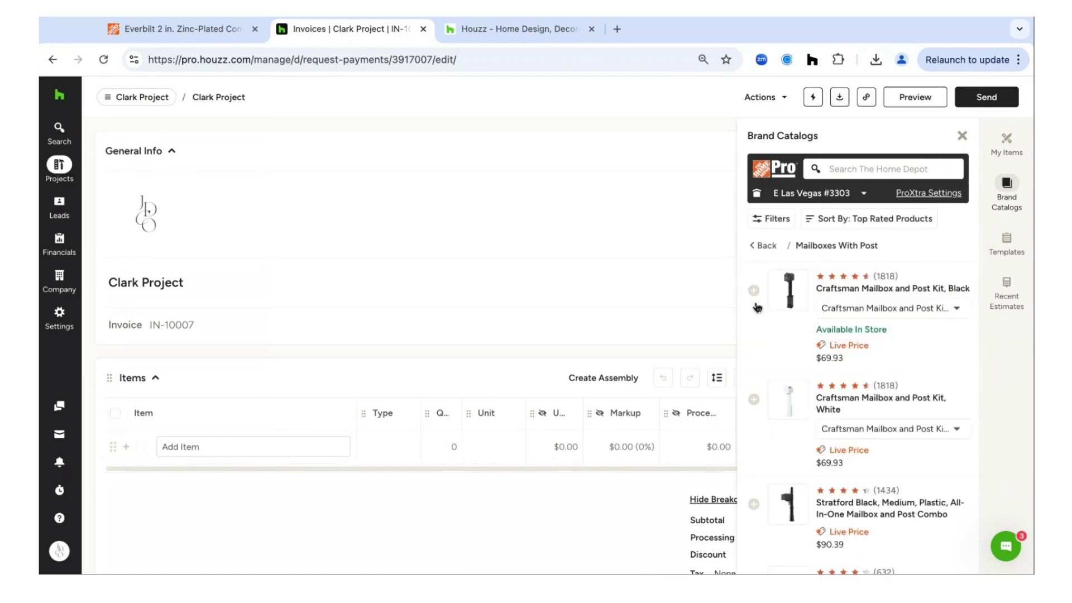
click(754, 291)
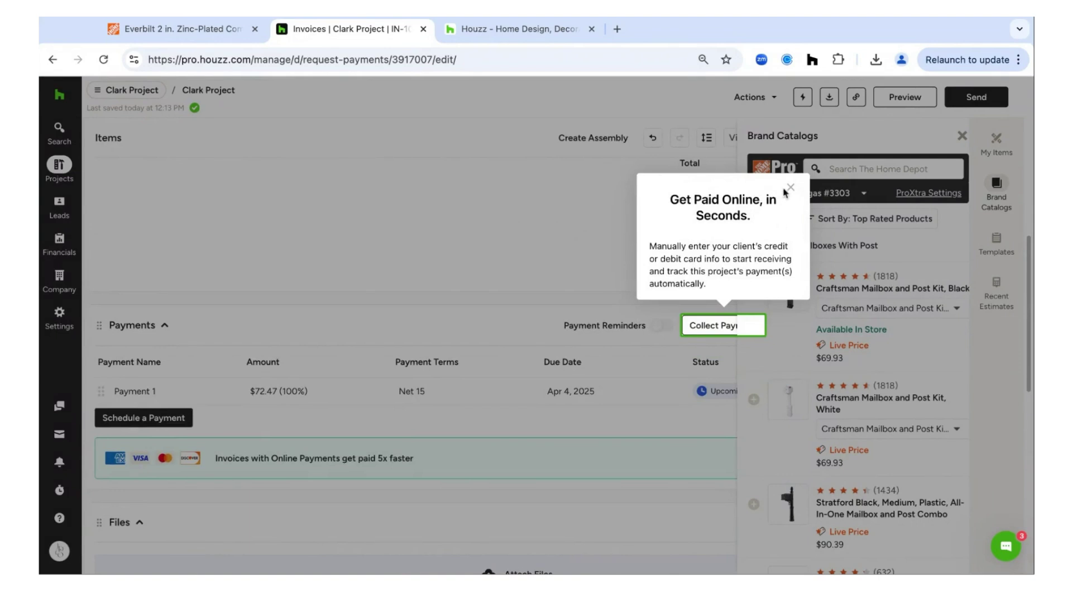
click(789, 188)
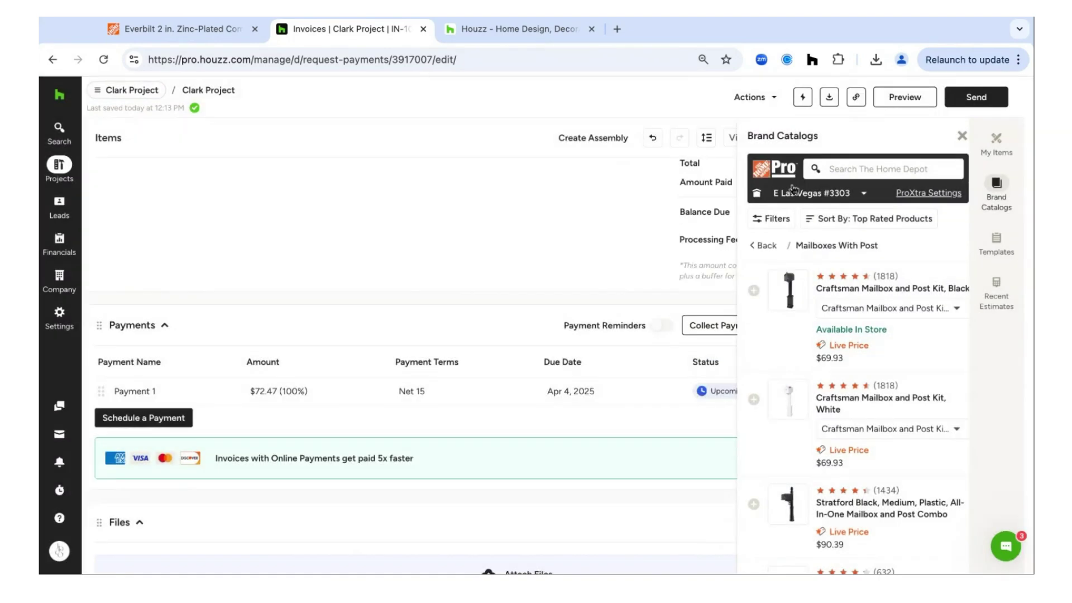
scroll(590, 383, up, 10)
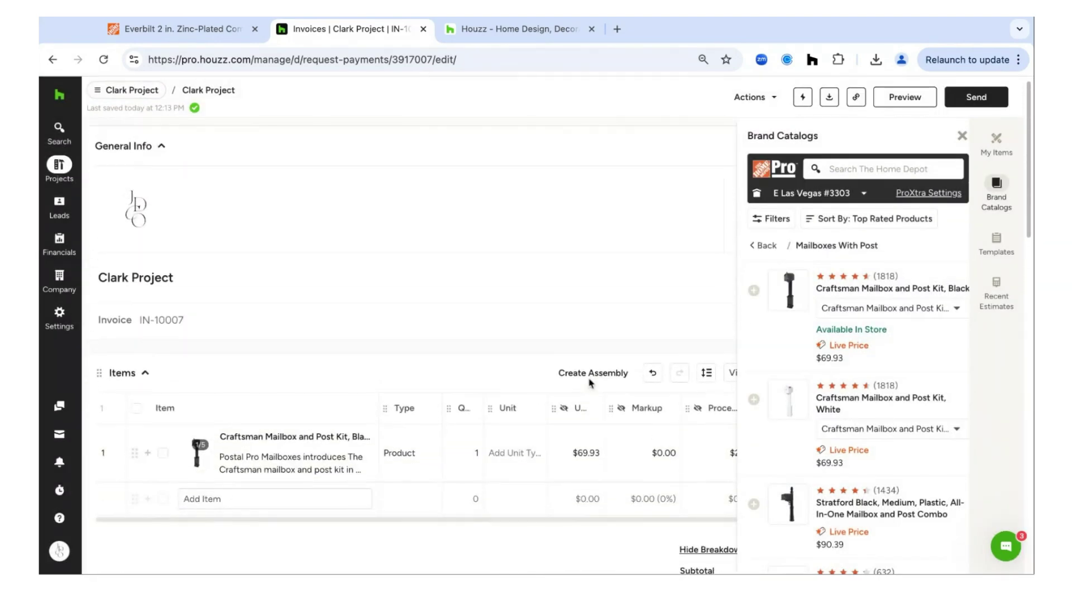
Open the Kitchen Inspiration board from the Clark Project's Mood Boards section
click(961, 136)
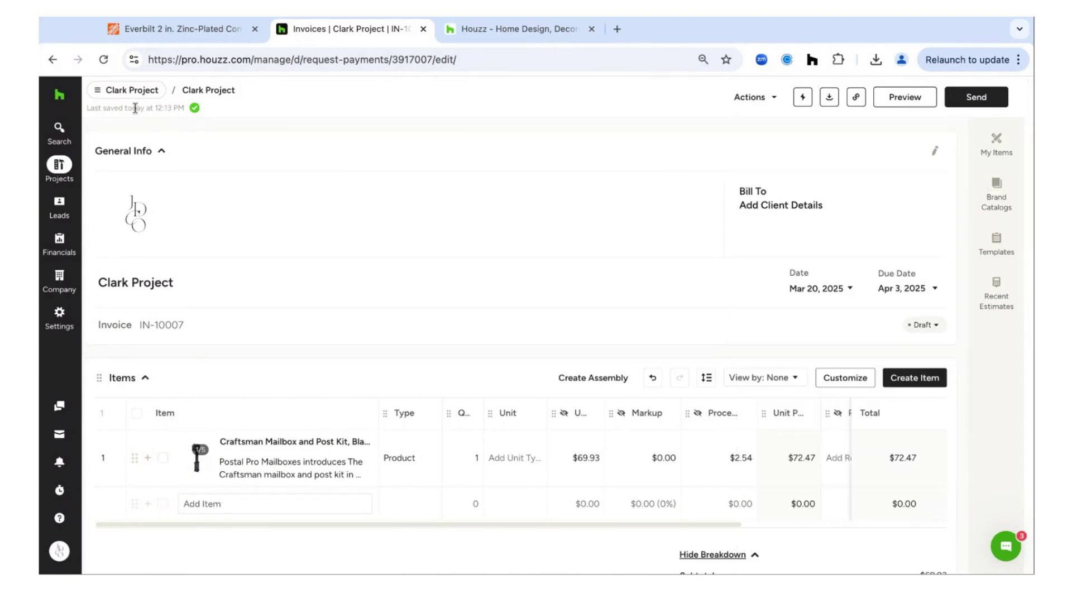
click(130, 94)
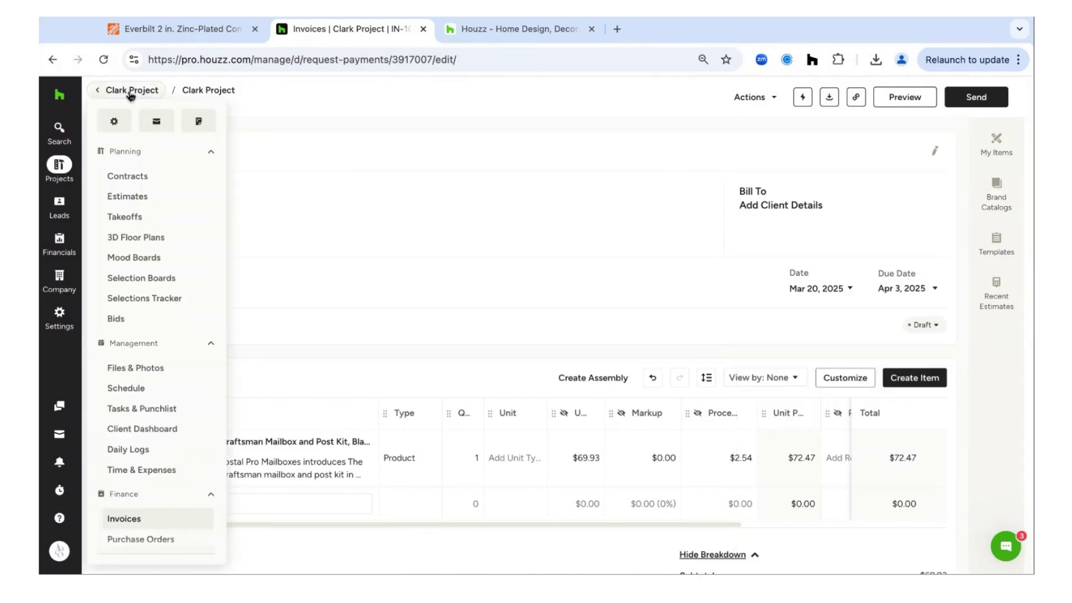
click(138, 259)
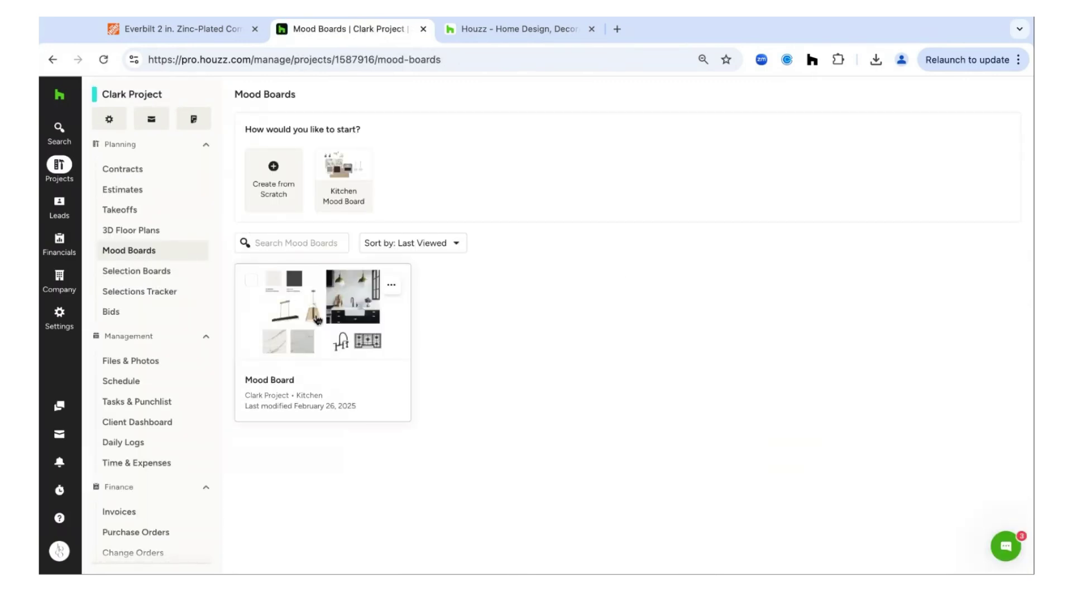
click(313, 311)
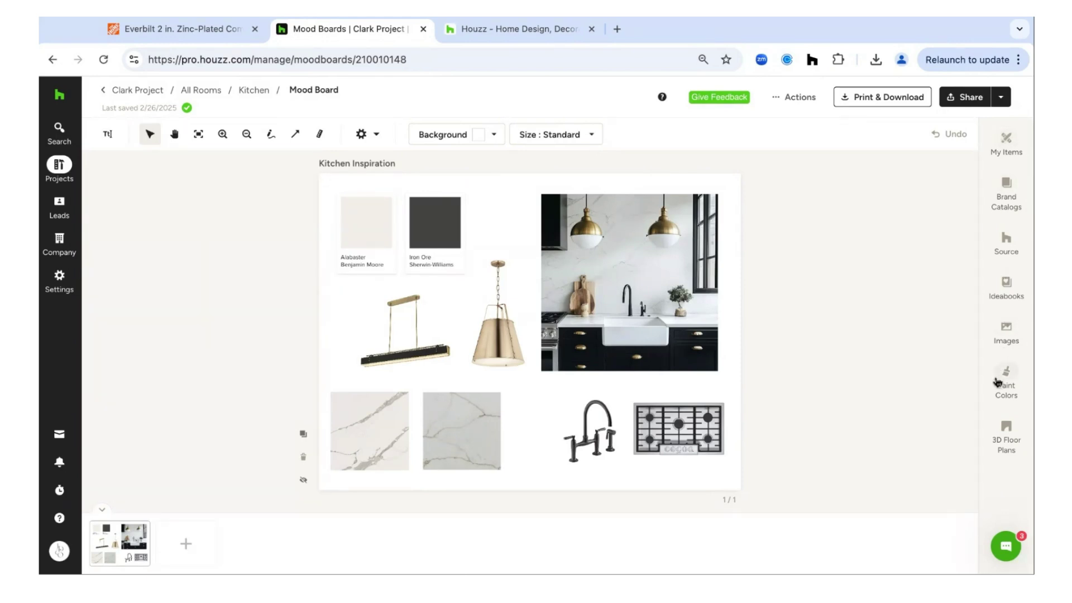
Browse The Home Depot catalog to Flooring > Tile > Cement Tile
click(1006, 190)
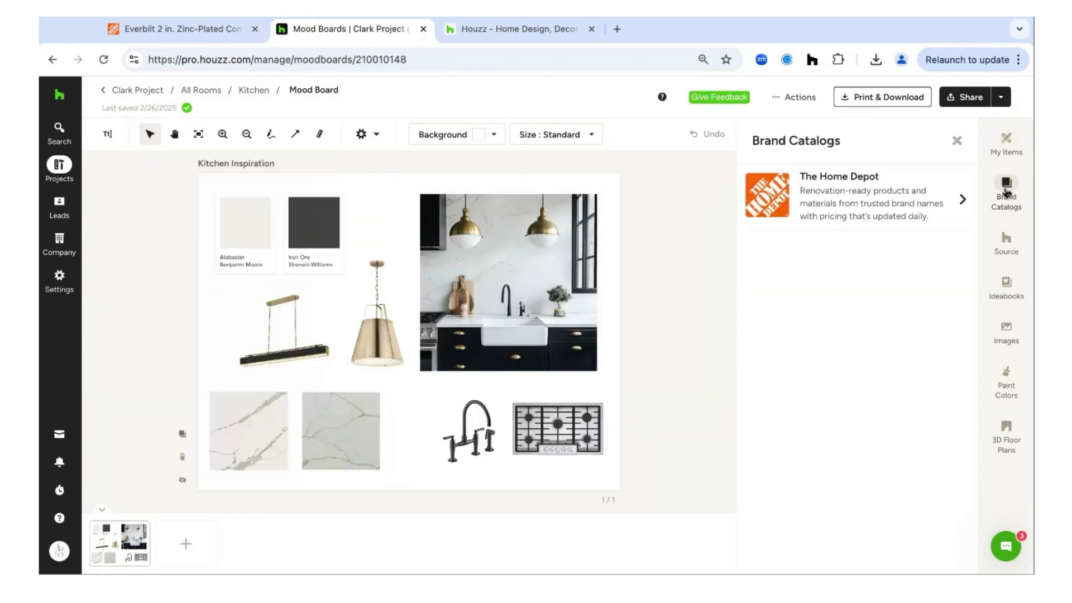
click(962, 200)
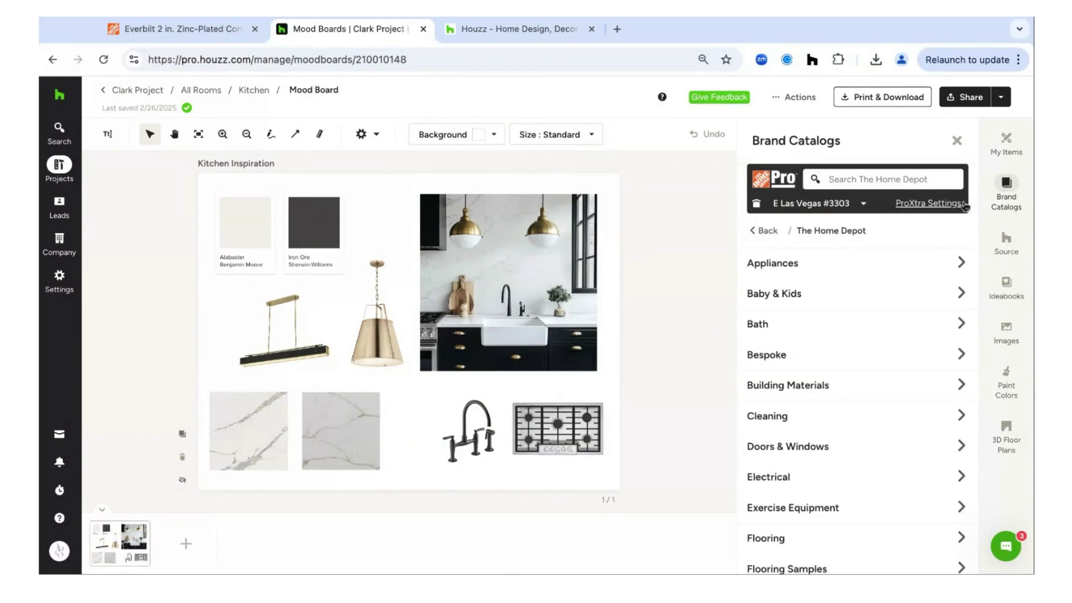
scroll(853, 422, down, 2)
click(842, 423)
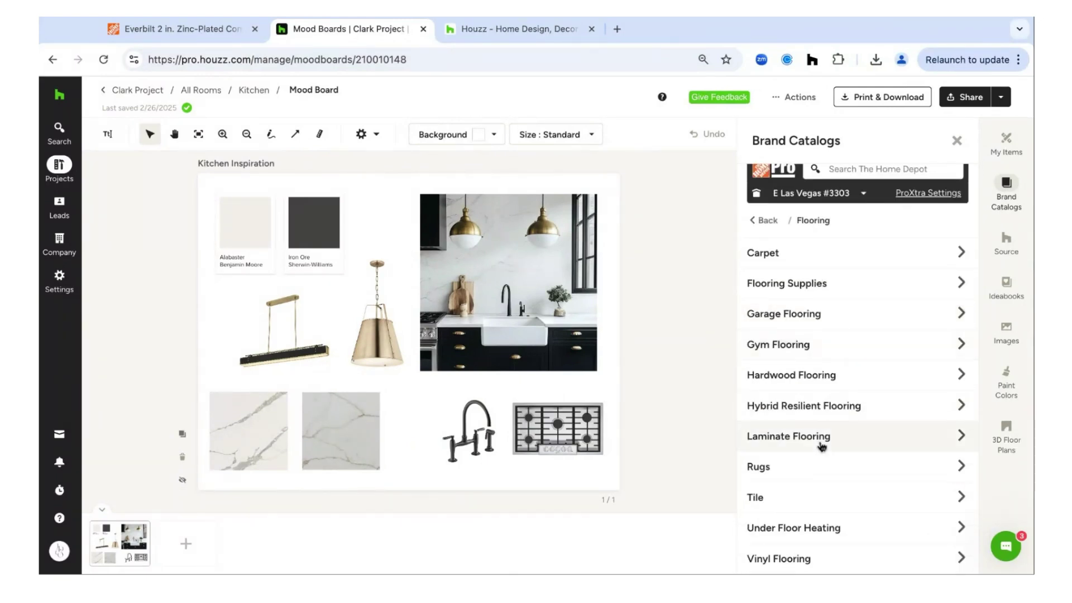
click(806, 501)
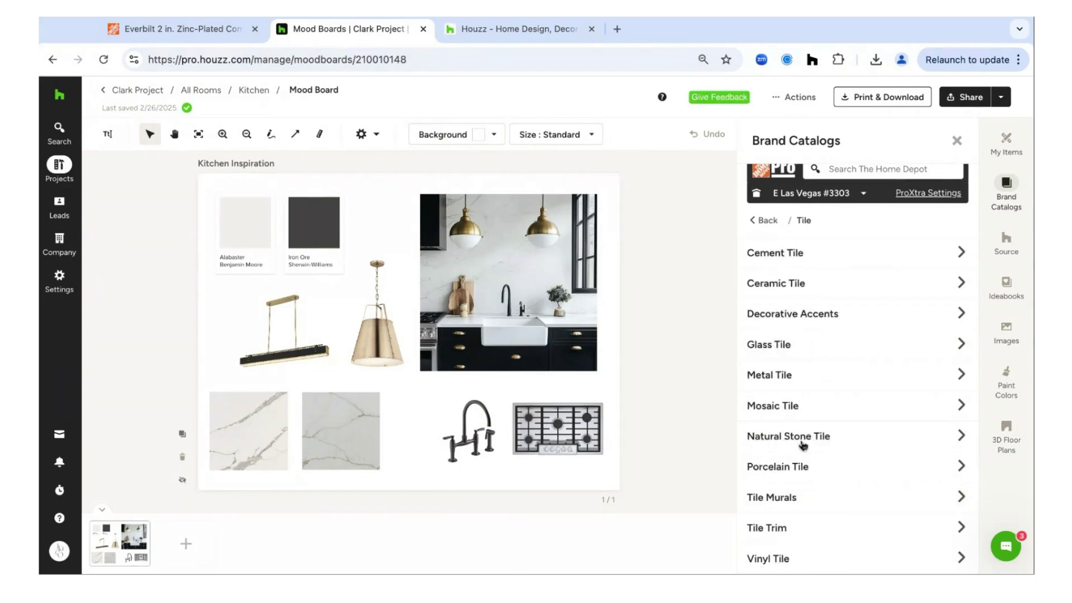
click(816, 260)
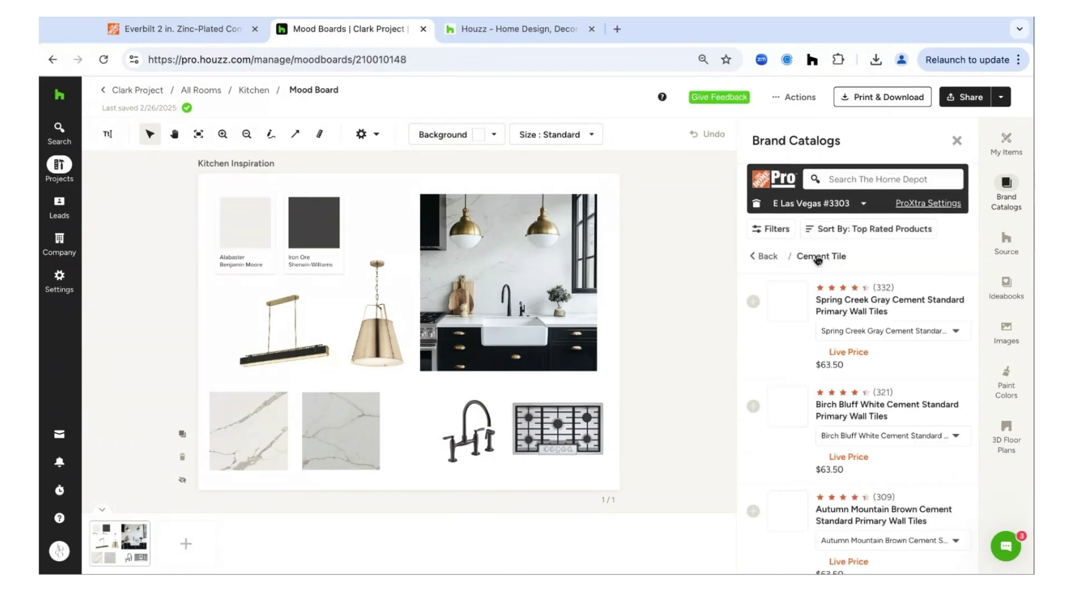
Add the Birch Bluff White corner tile, move it down, and start removing its background
scroll(786, 340, down, 2)
scroll(785, 342, down, 6)
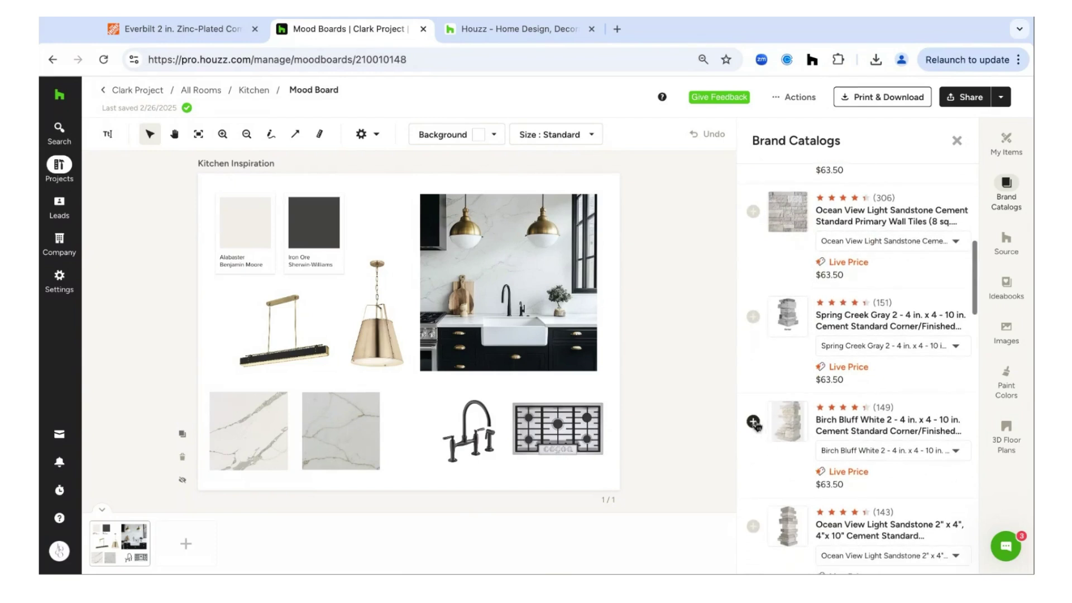
click(753, 423)
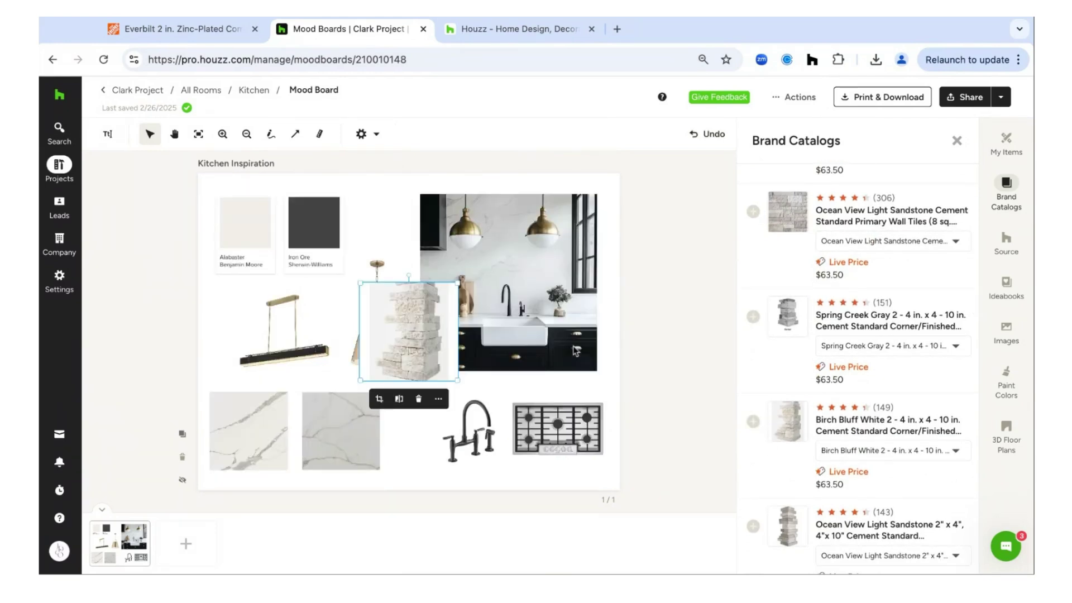
drag(408, 340, 425, 407)
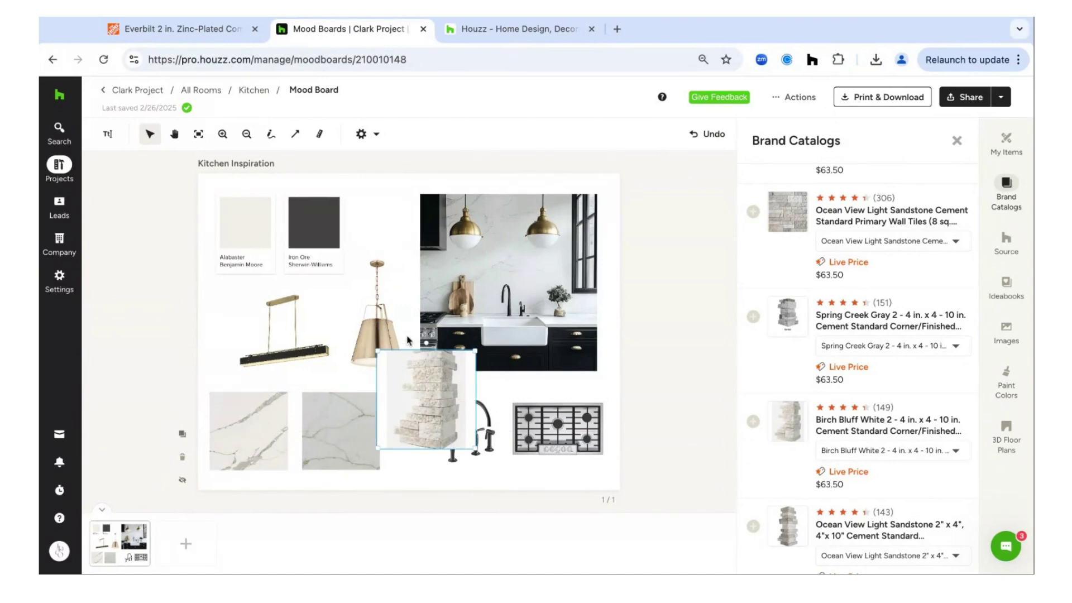
click(416, 468)
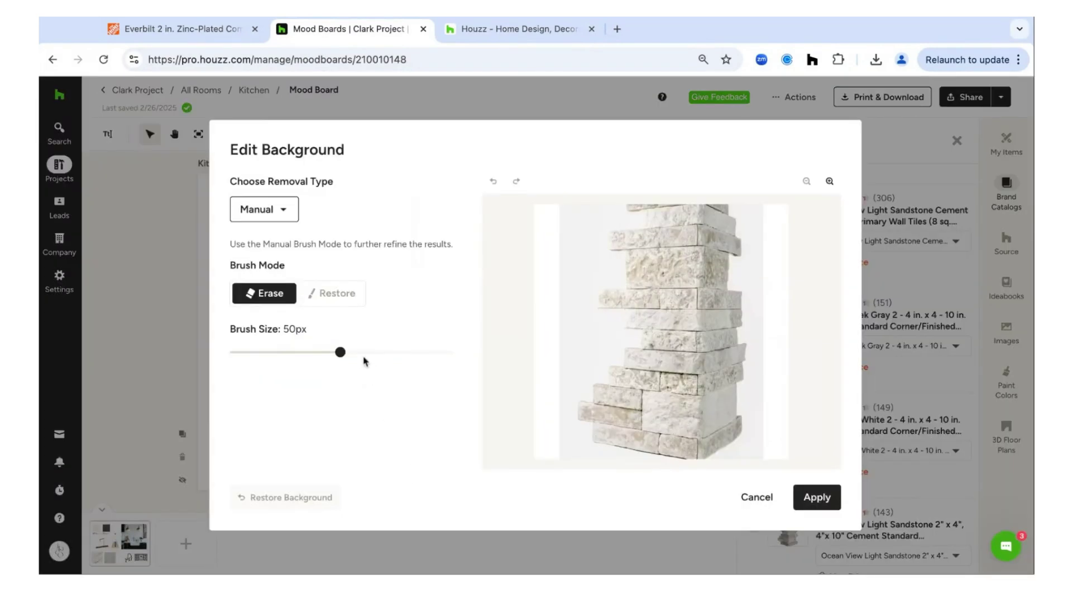
Close the background-removal and catalog panels, then delete the stacked-stone image to uncover the faucet
click(759, 498)
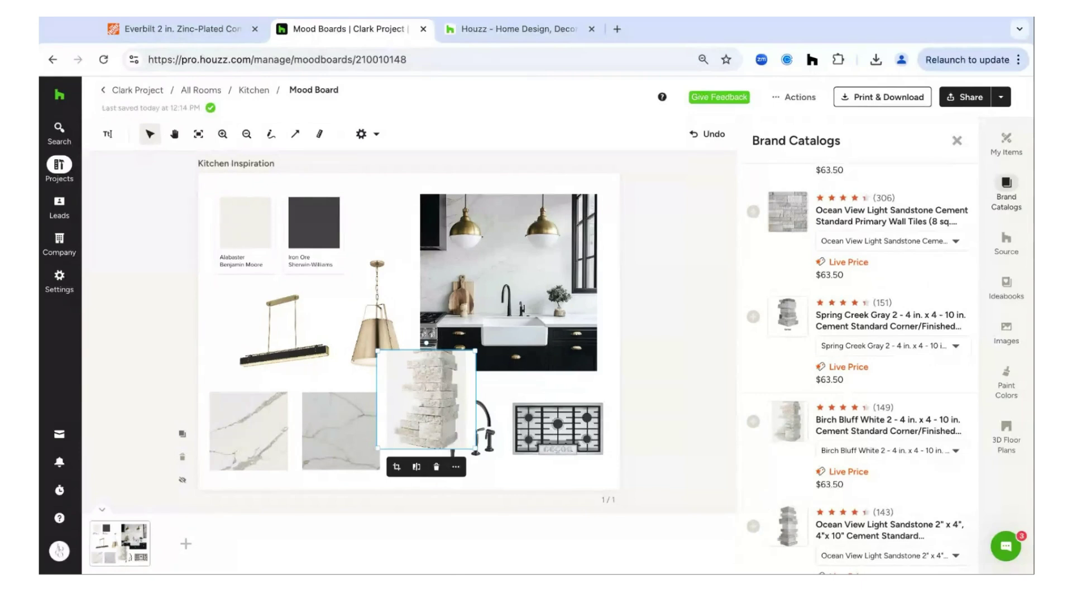
click(956, 140)
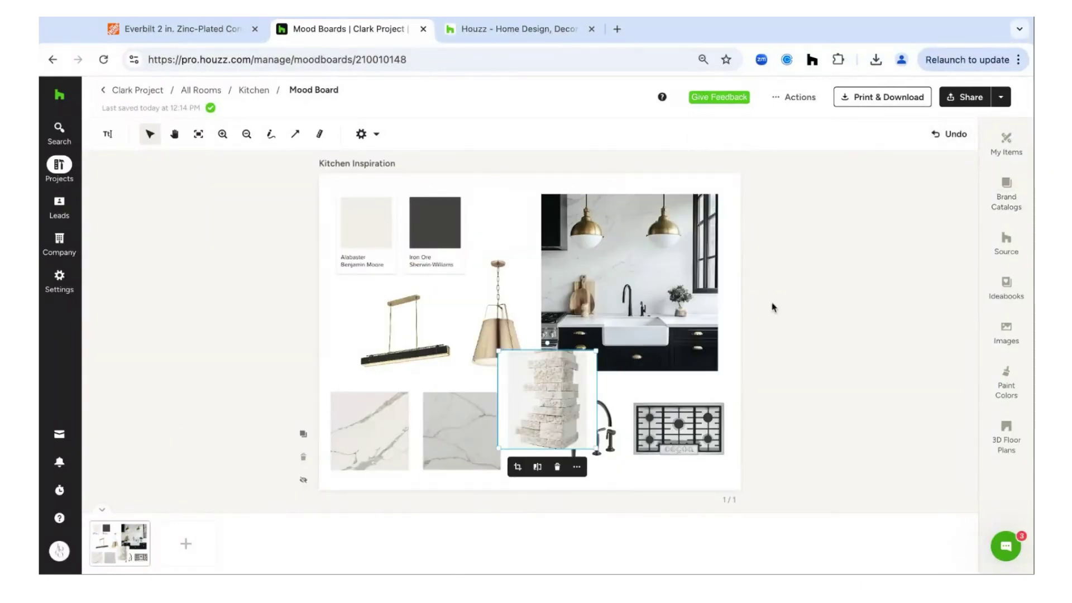
drag(596, 352, 574, 371)
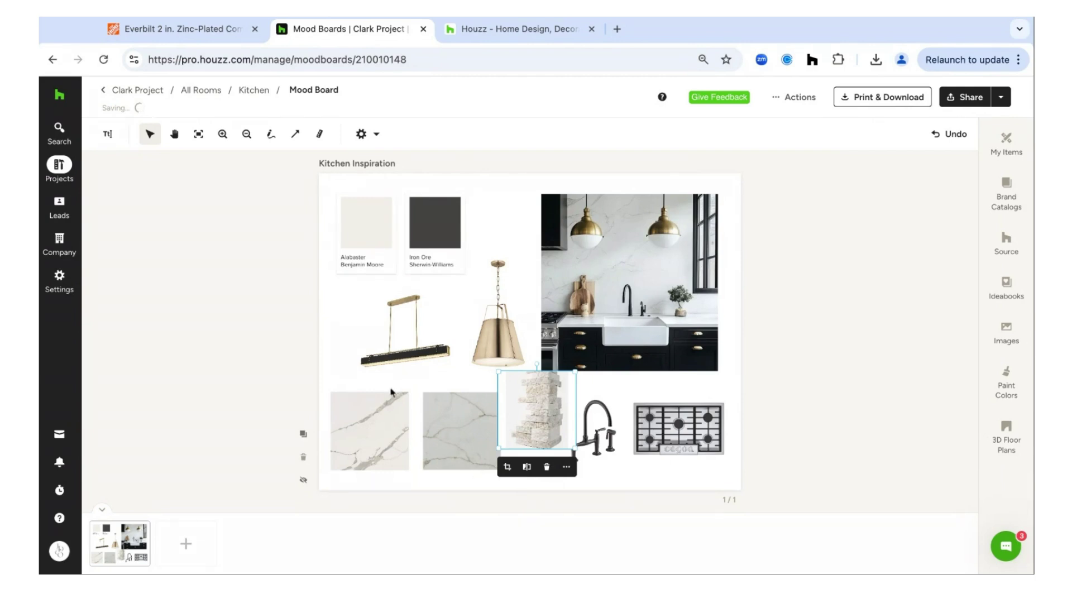
click(546, 468)
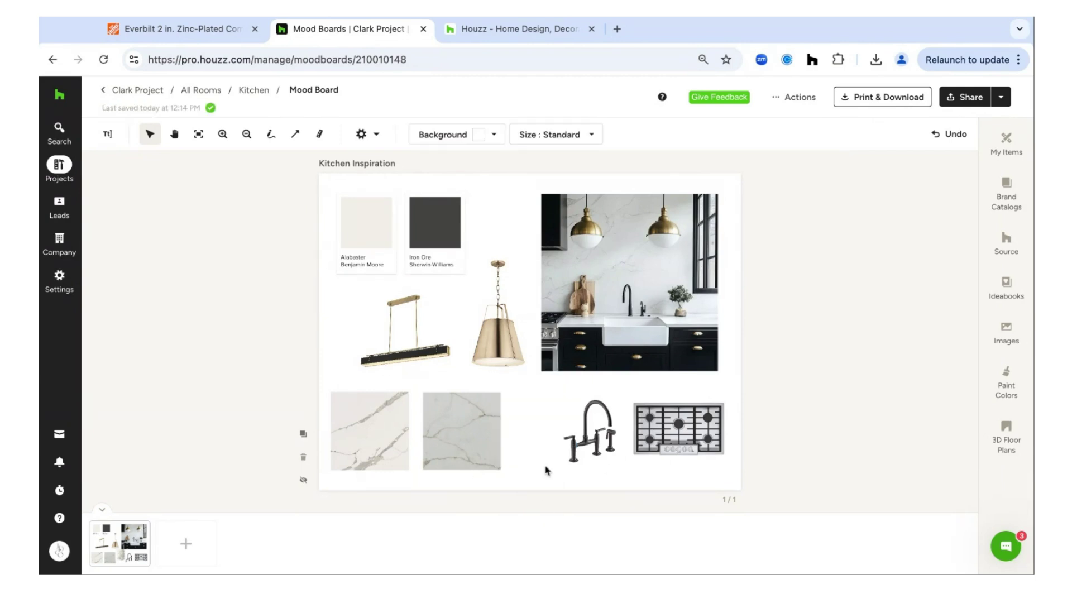
click(573, 446)
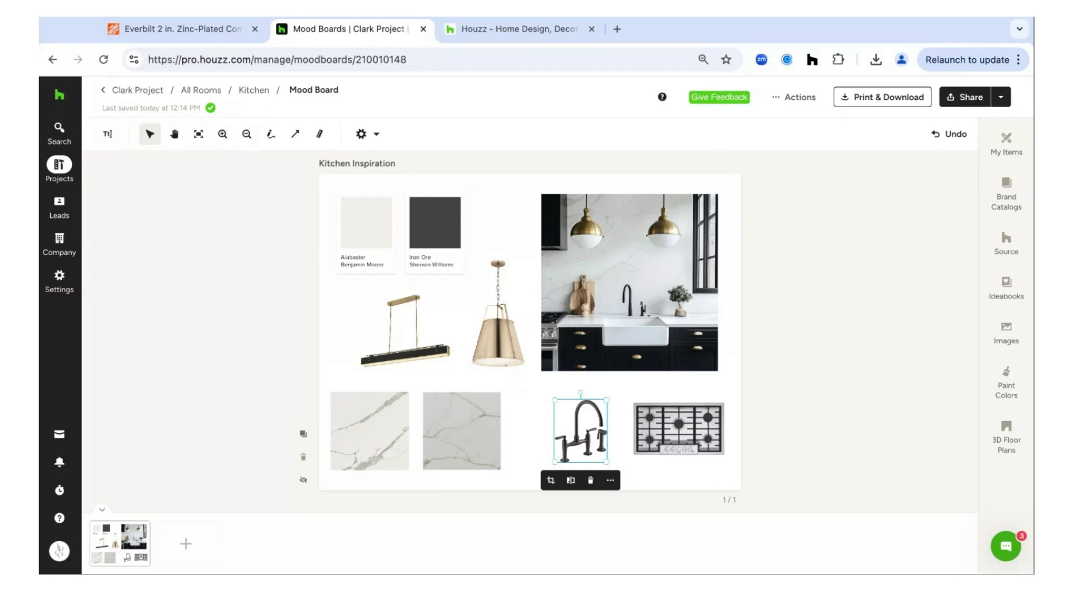
Close the Share Mood Board dialog without sending and go back to the Clark Project overview
click(970, 104)
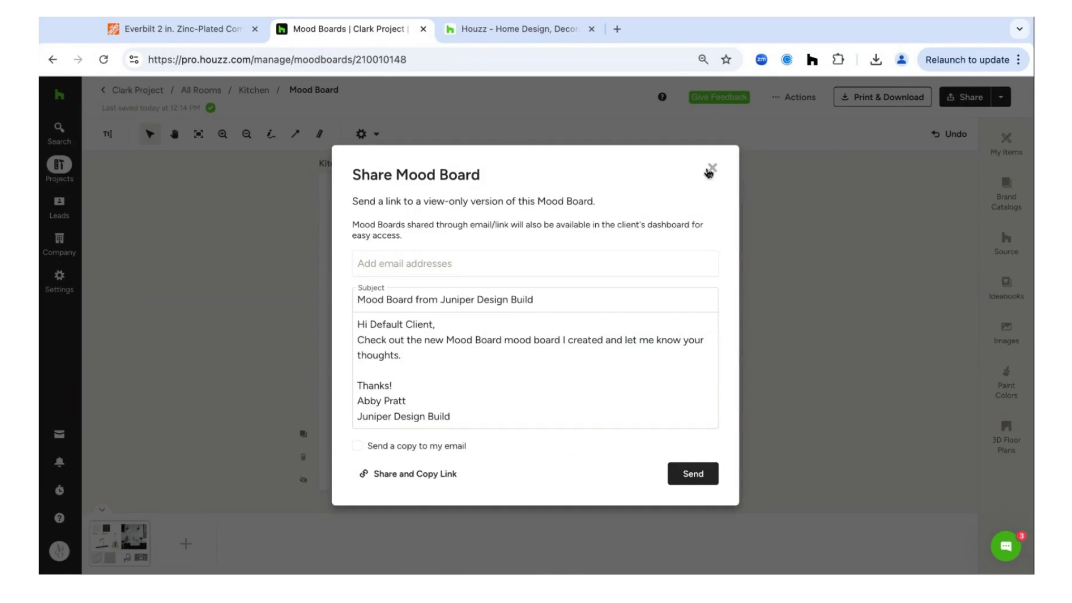
click(710, 167)
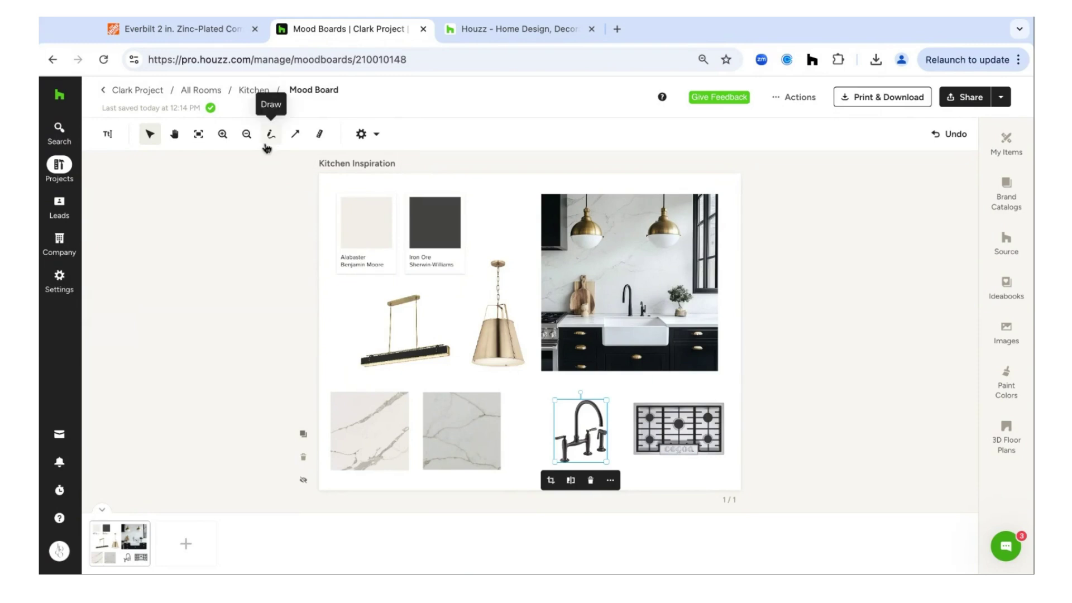
click(148, 93)
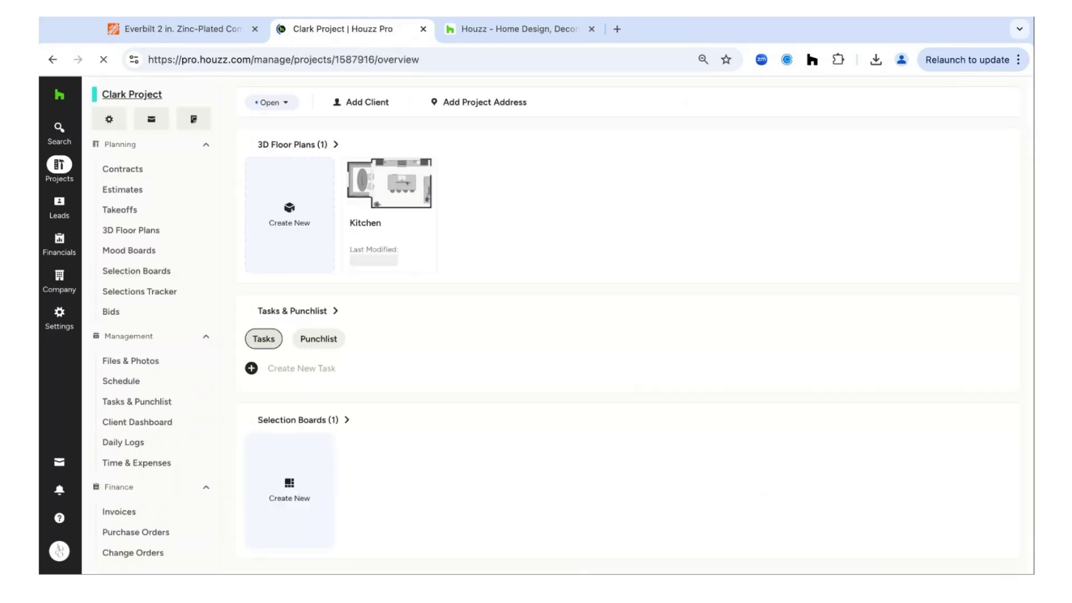
Go to the project's Selection Boards and open the Kitchen board with its $15,000.00 budget
click(135, 272)
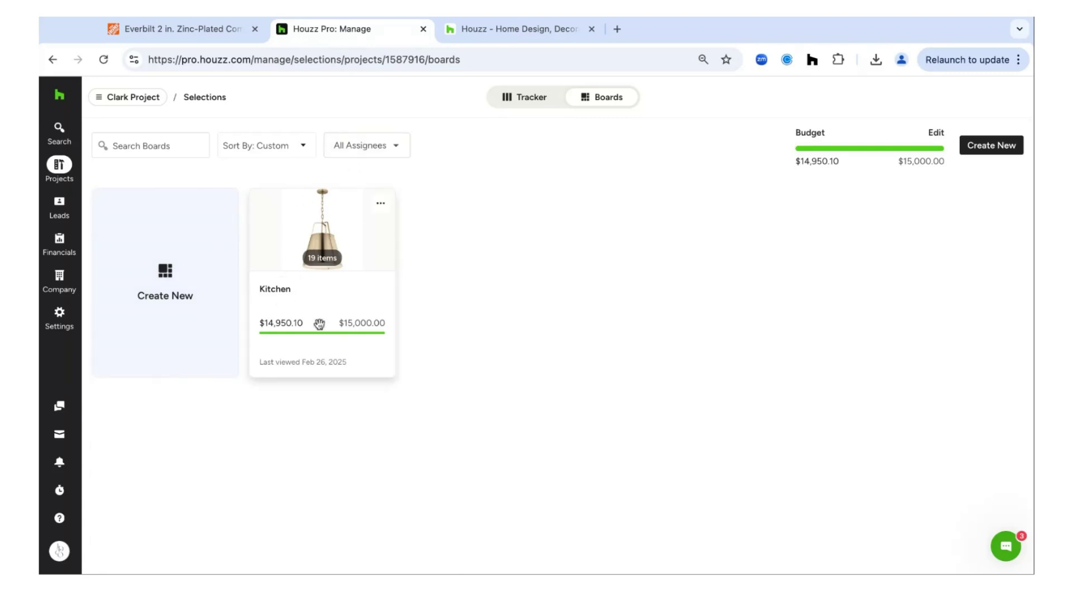
click(378, 261)
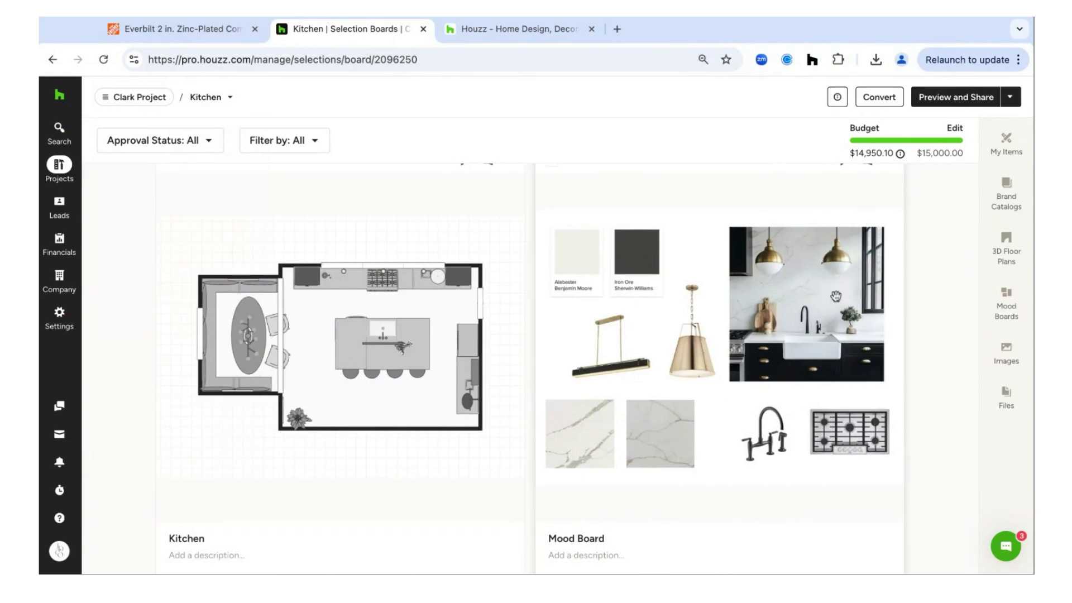
scroll(662, 361, down, 2)
scroll(662, 362, down, 5)
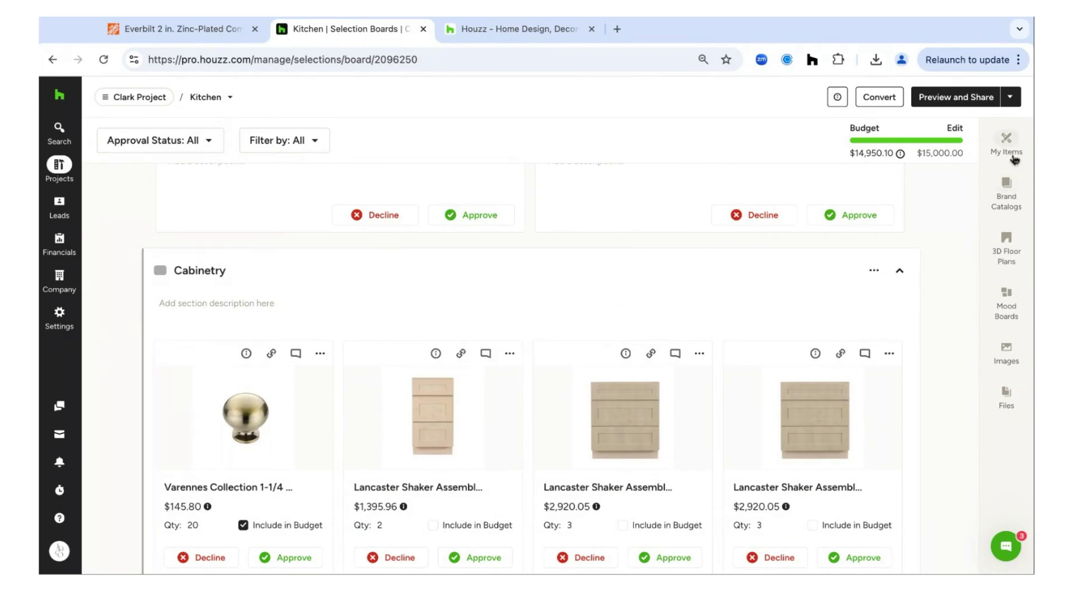
click(1015, 194)
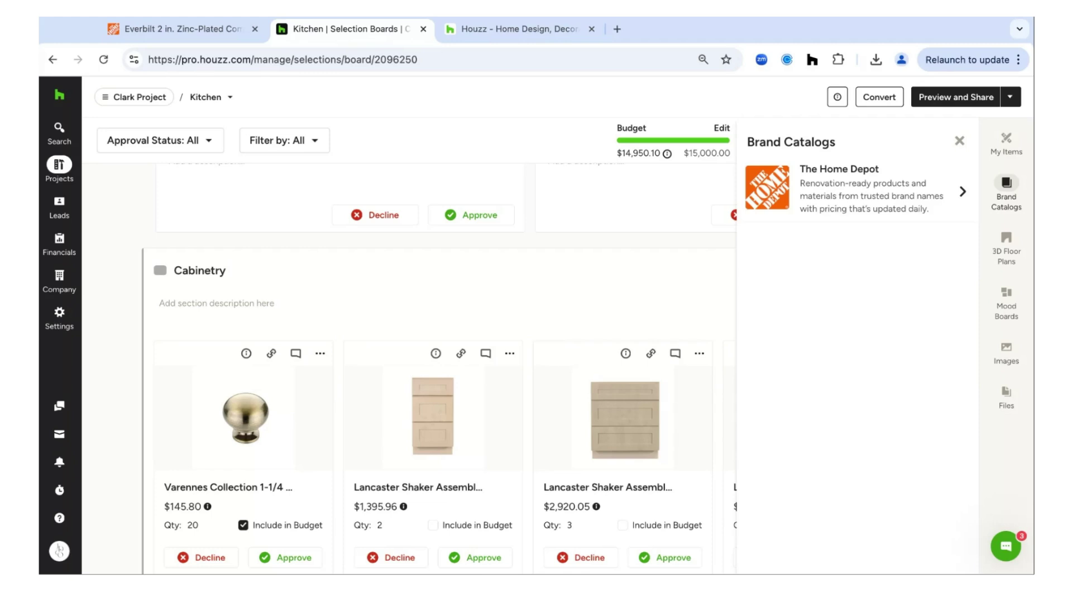
click(959, 141)
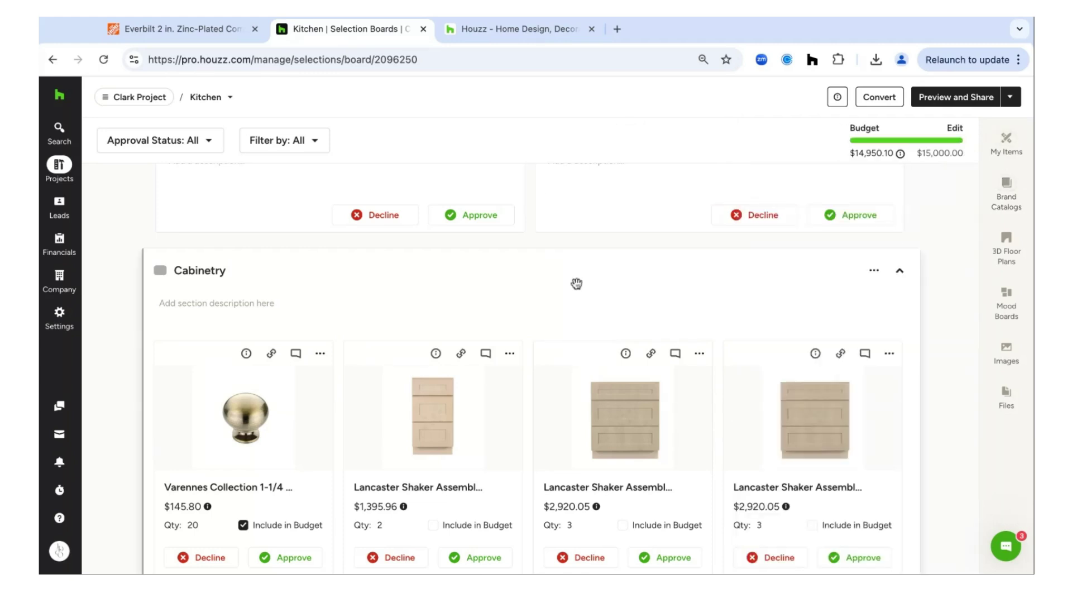
scroll(148, 424, down, 6)
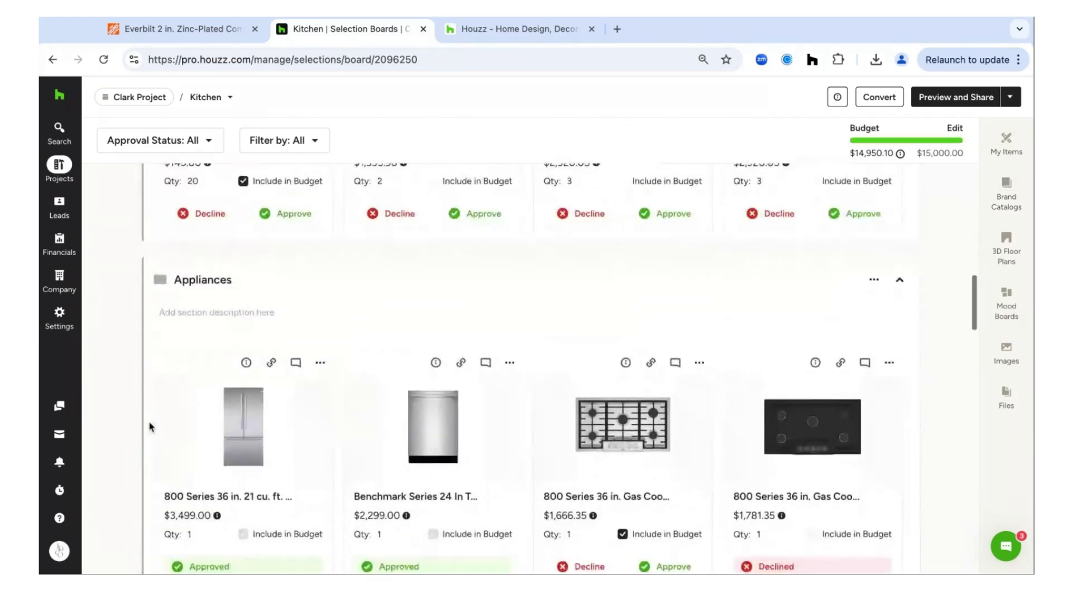
scroll(186, 322, down, 9)
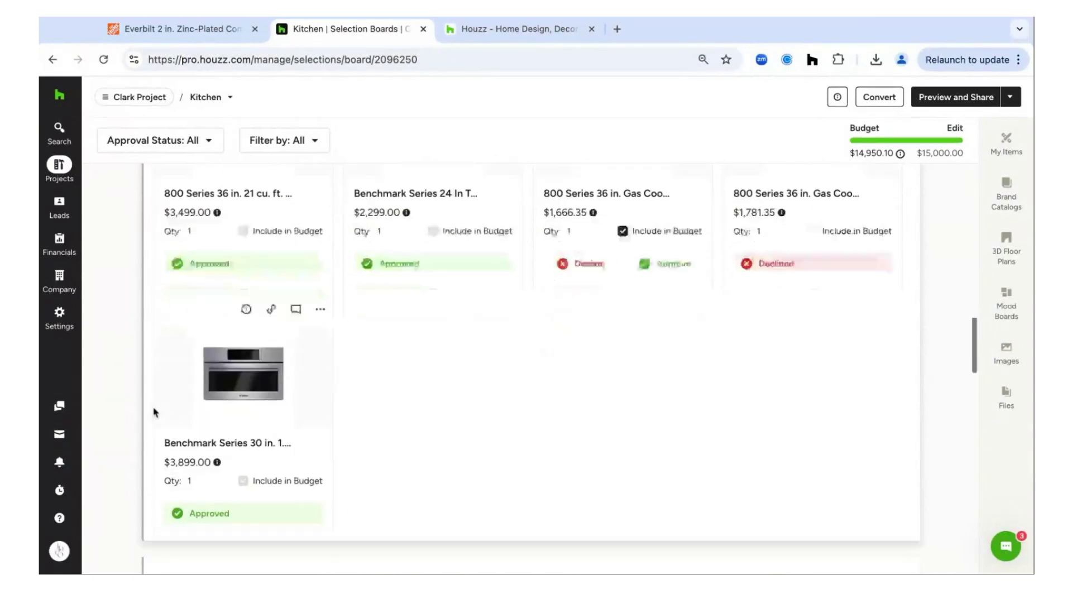
scroll(155, 413, down, 6)
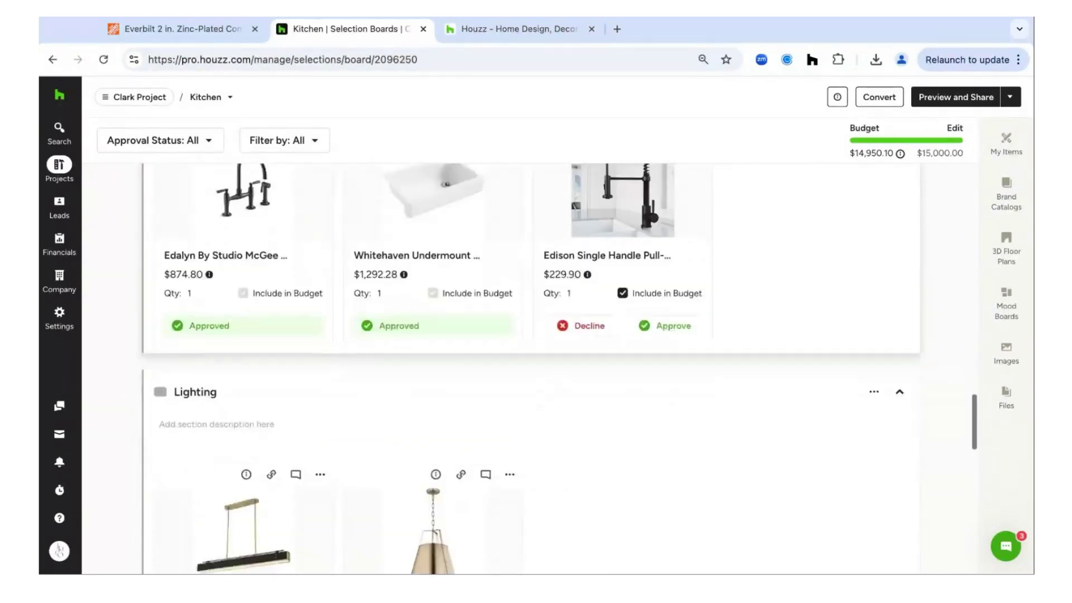
scroll(530, 368, down, 8)
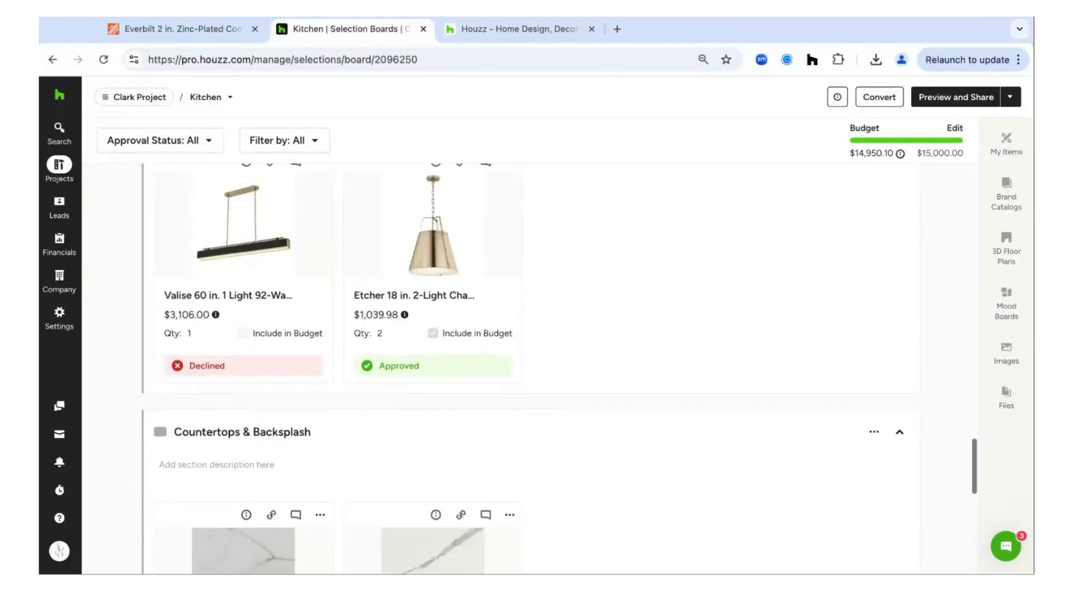
scroll(530, 368, up, 3)
mouse_move(160, 373)
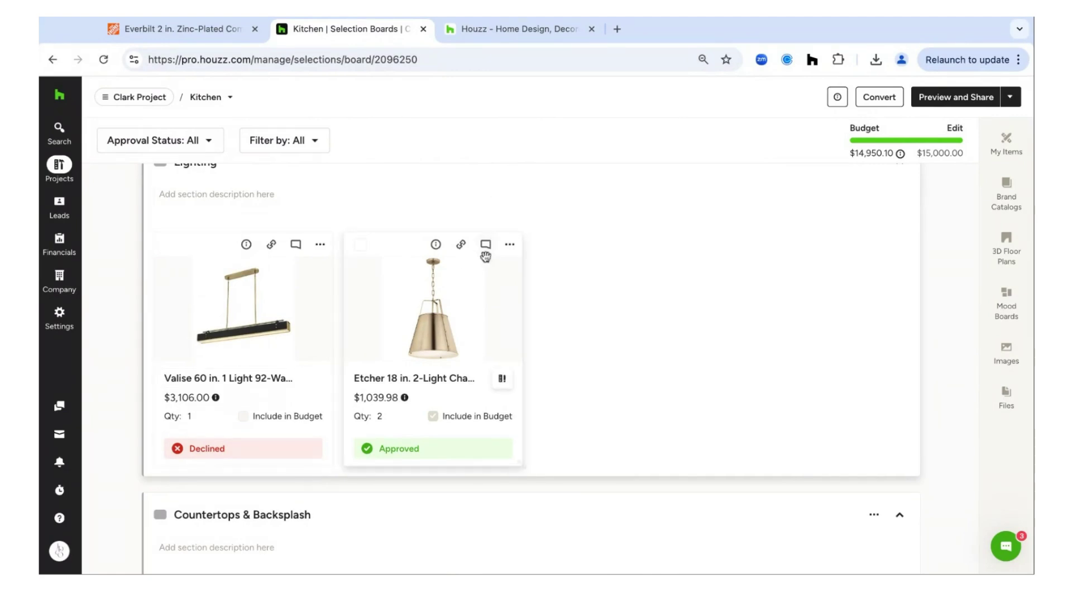
click(296, 245)
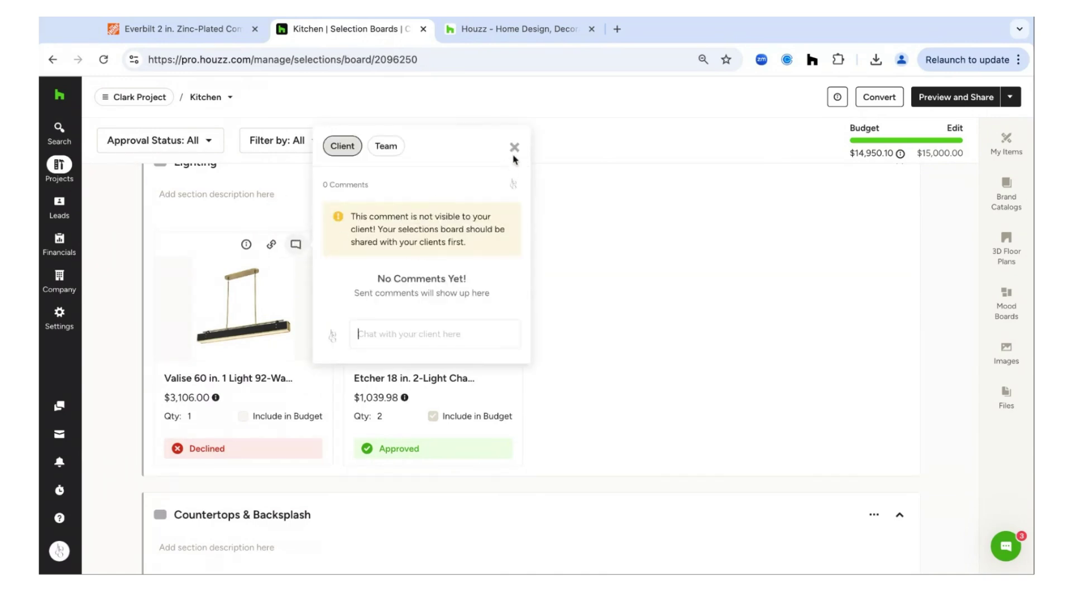
click(514, 149)
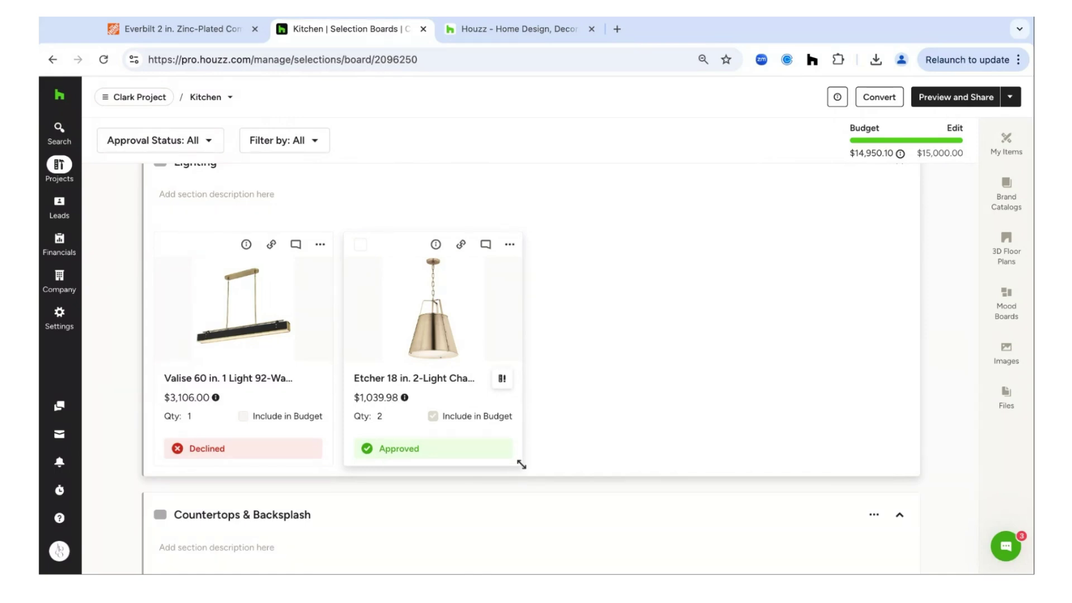
scroll(450, 384, down, 3)
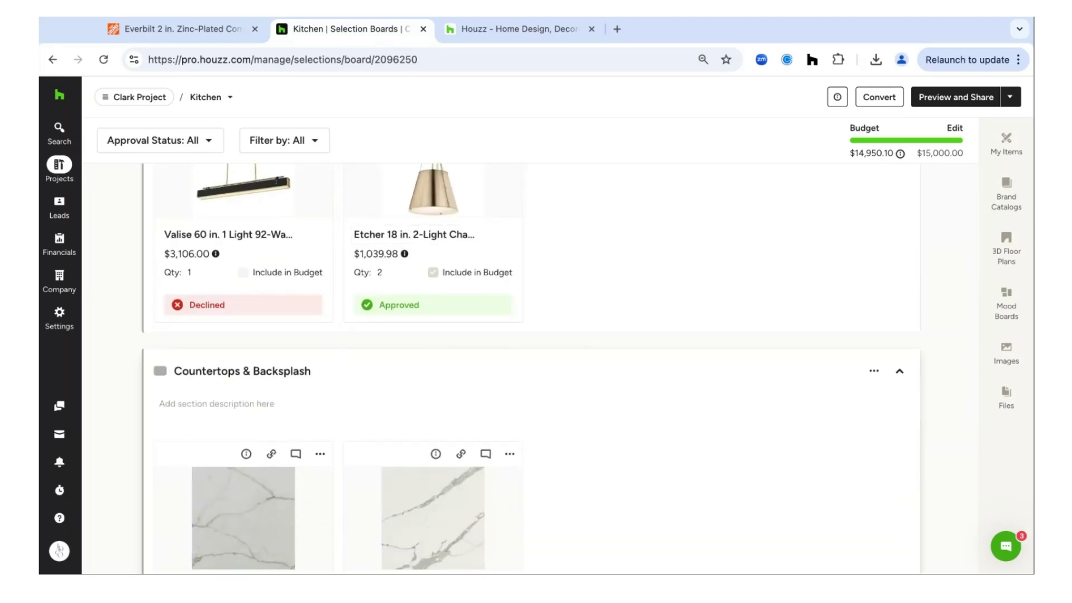
scroll(461, 480, down, 3)
scroll(461, 480, up, 5)
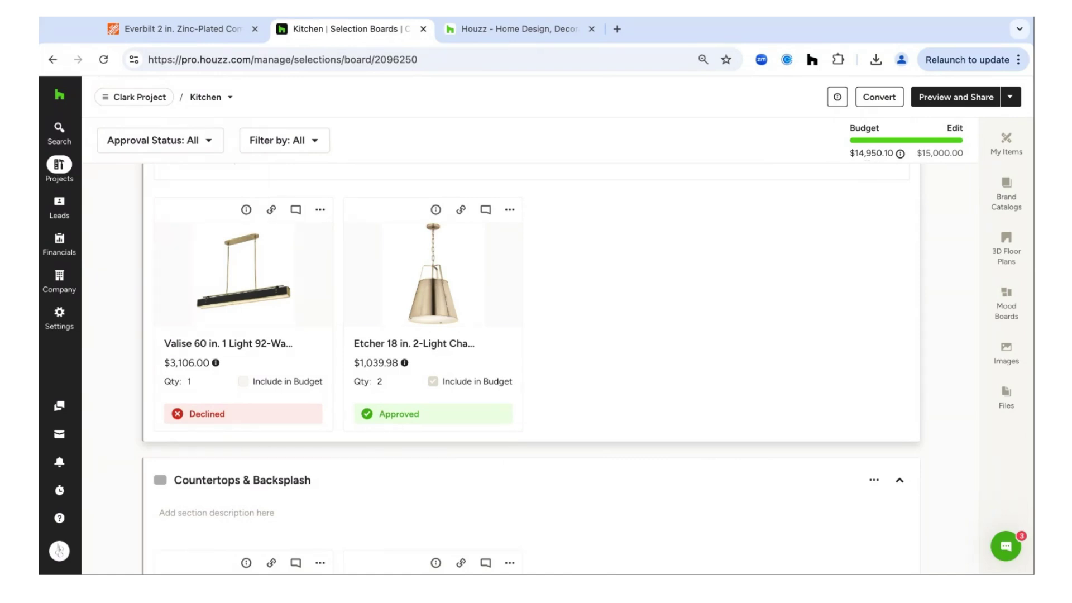
scroll(654, 347, up, 15)
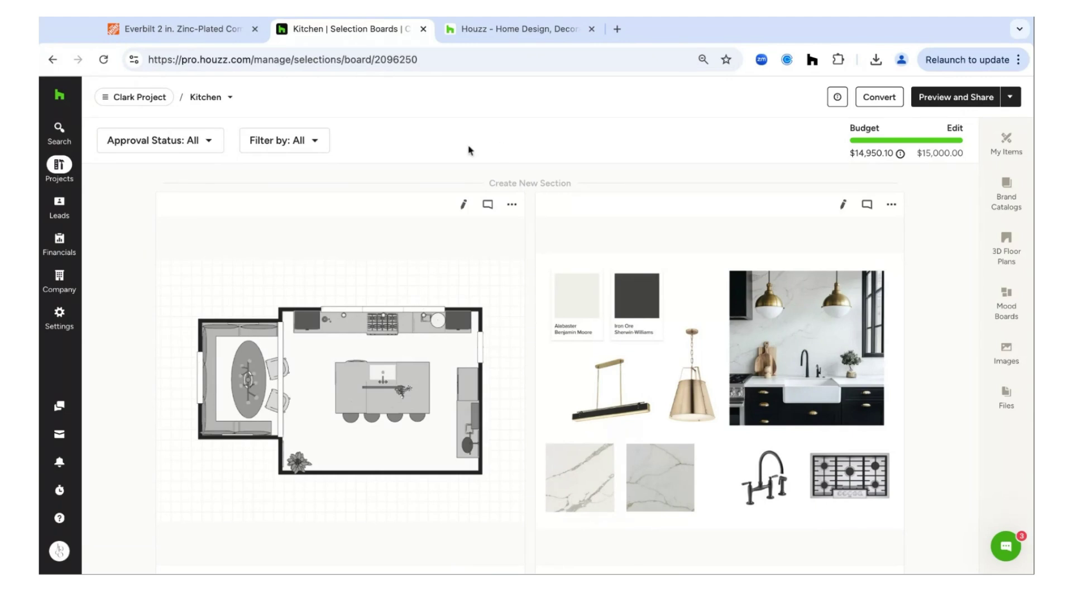
Open the Selections Tracker from the Clark Project breadcrumb menu
click(152, 99)
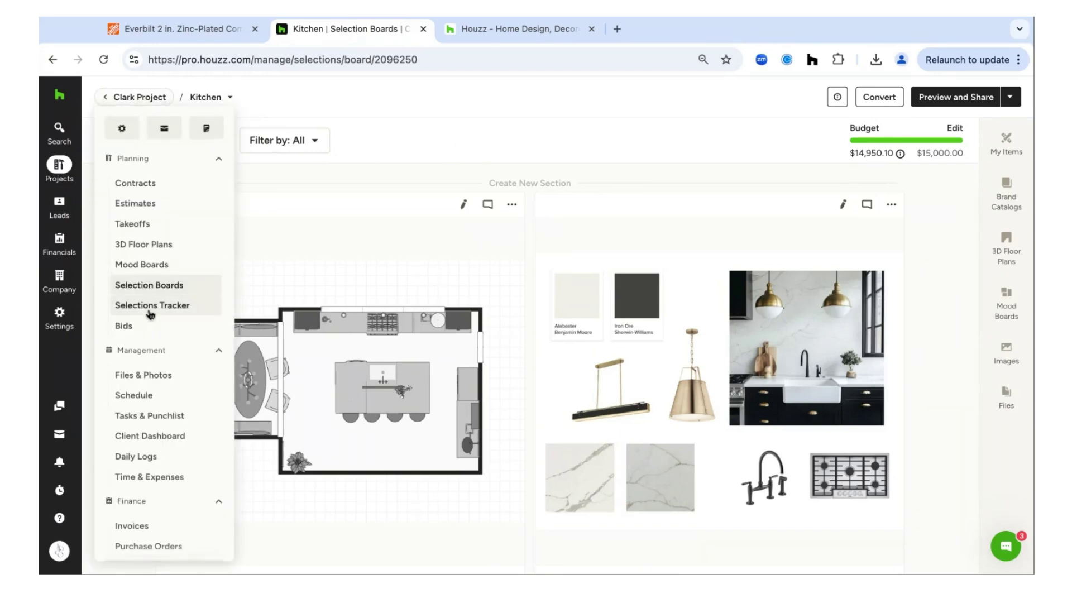
click(151, 285)
click(148, 98)
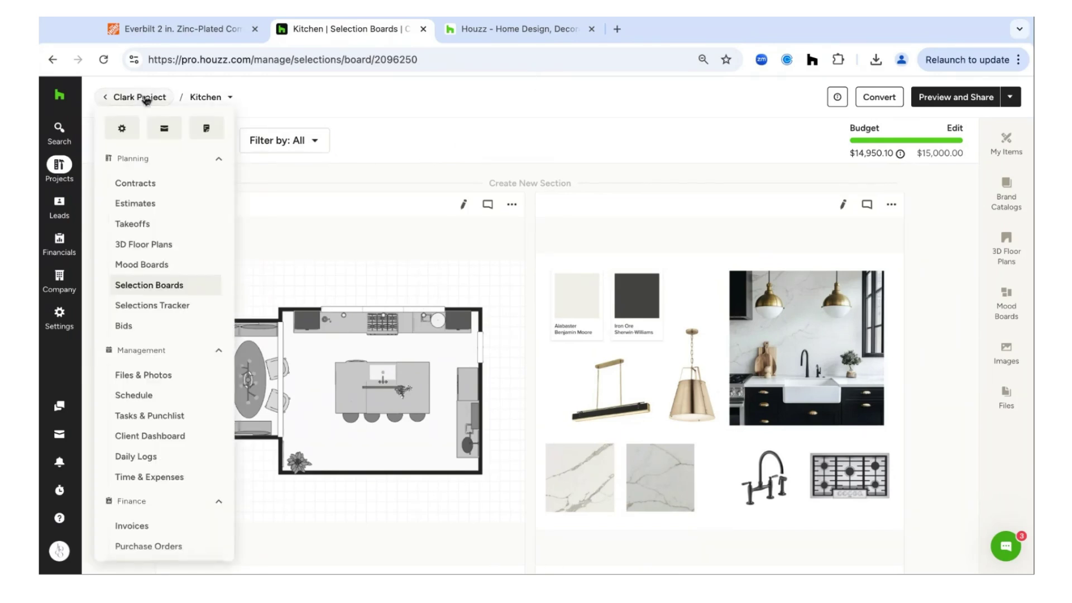
click(157, 311)
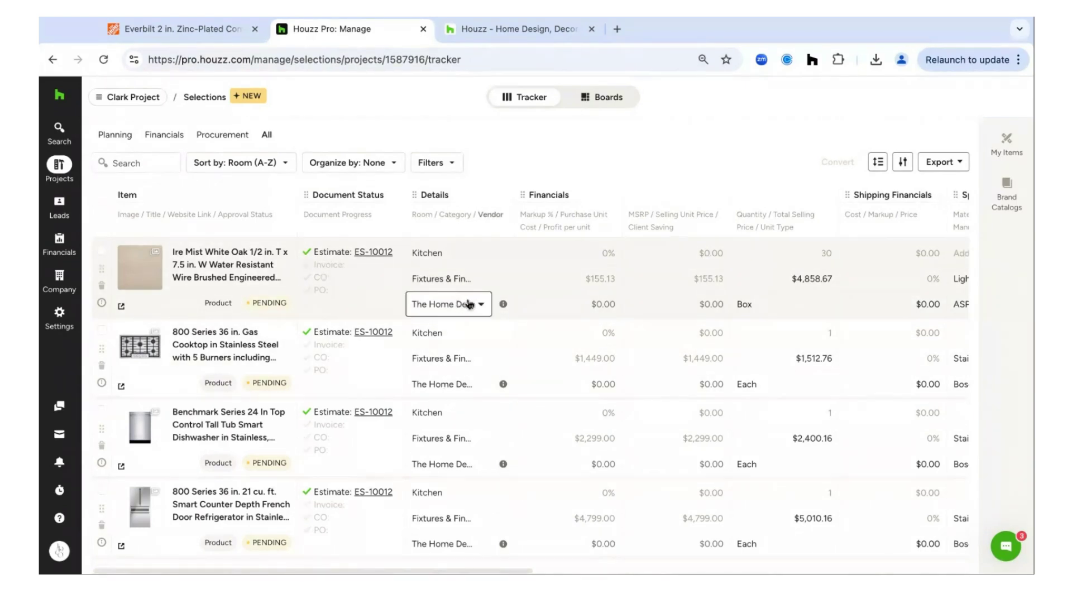
Check the tracker's grouping options and keep the rows ungrouped
scroll(455, 472, down, 1)
scroll(474, 311, up, 1)
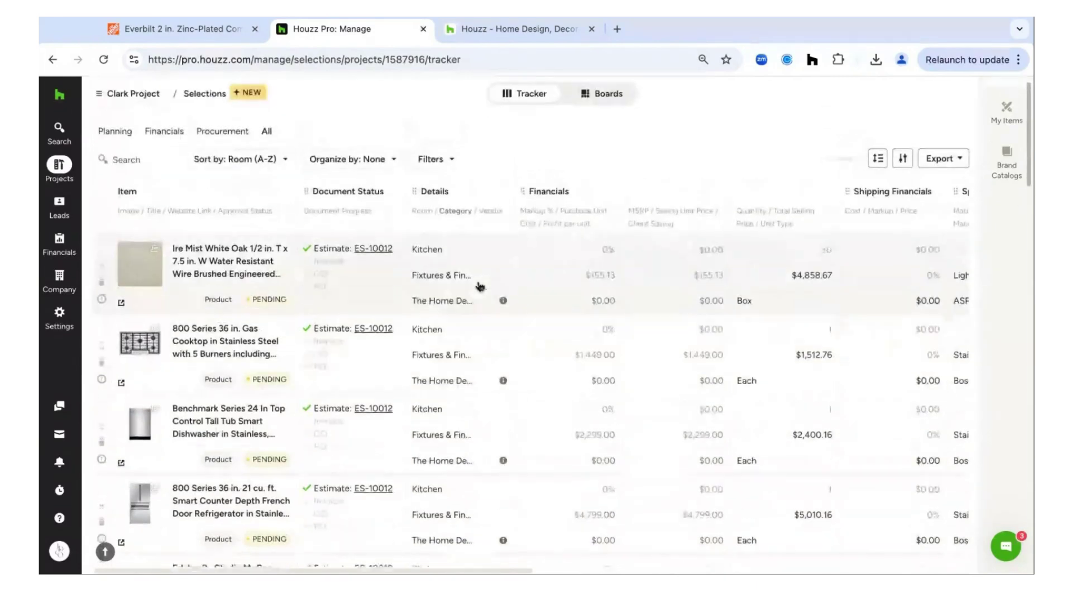
click(380, 164)
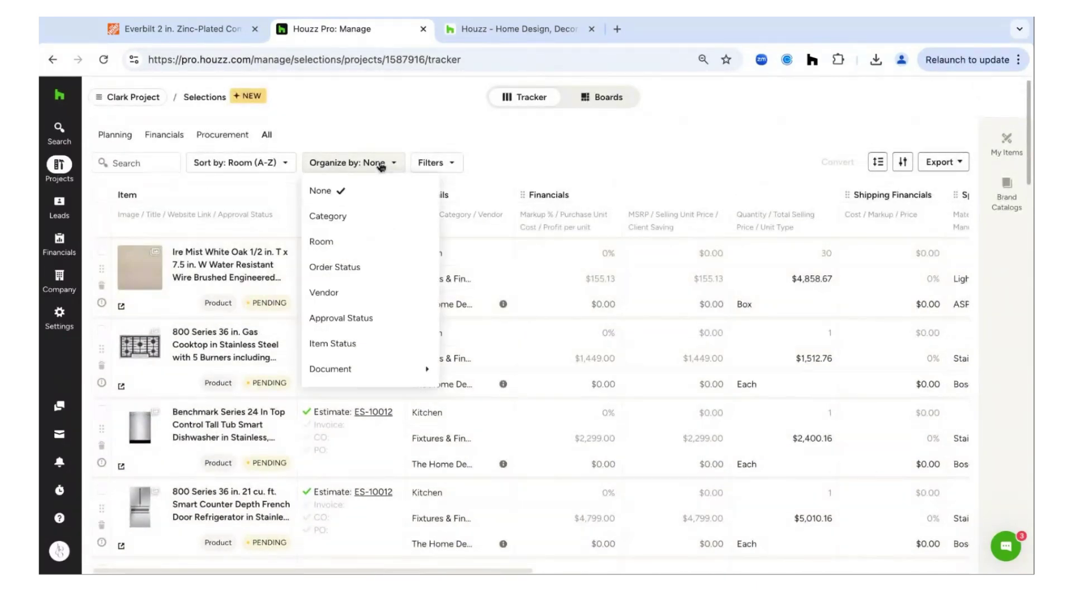
click(504, 183)
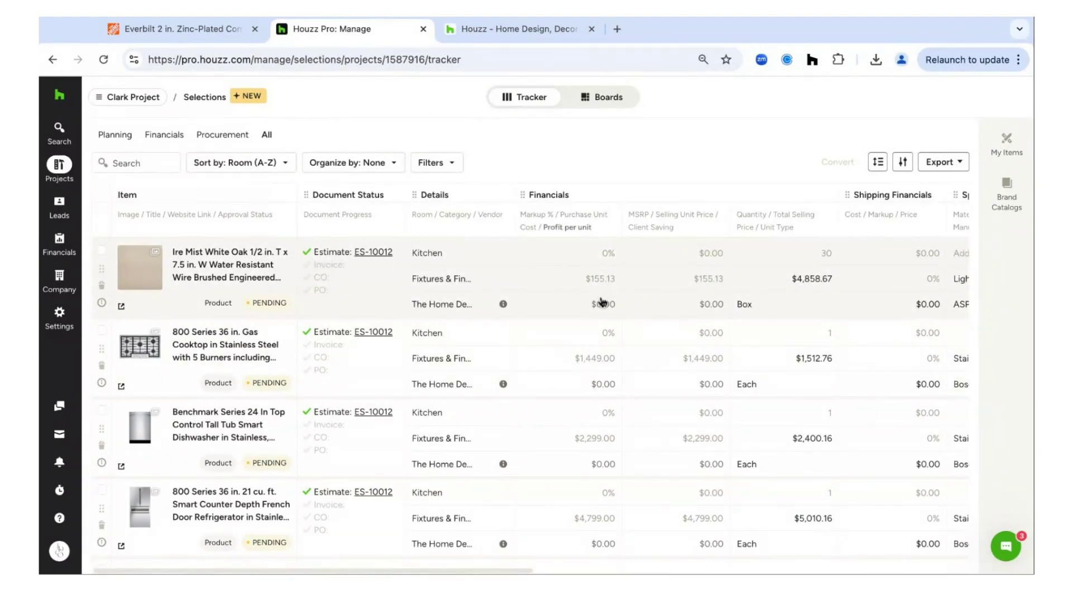
Scroll across the tracker and review the documents linked to estimate ES-10012
scroll(601, 302, right, 3)
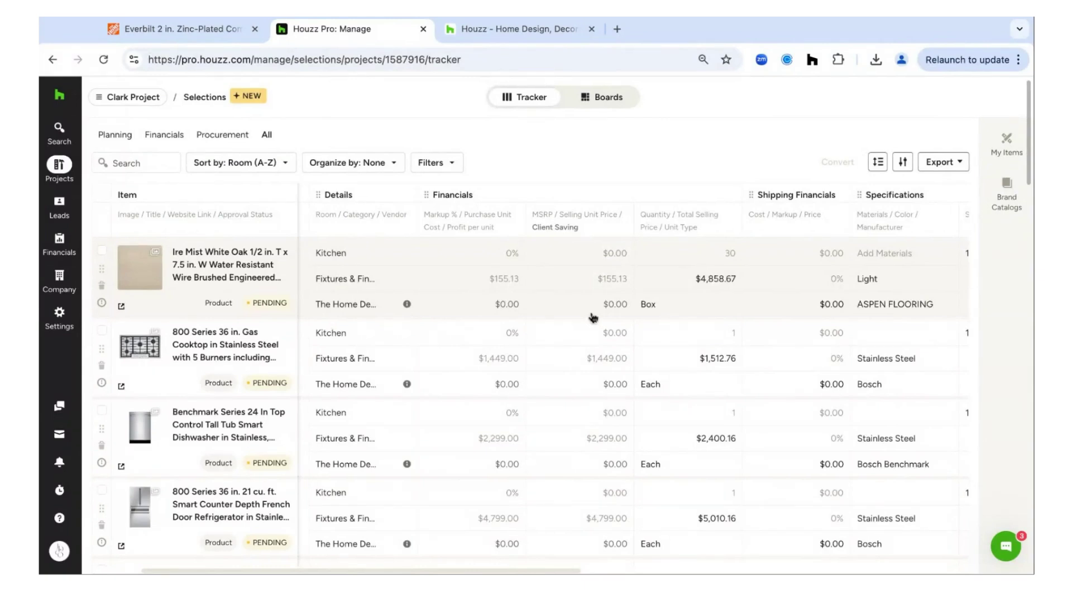
scroll(593, 317, right, 1)
scroll(586, 315, left, 5)
click(351, 254)
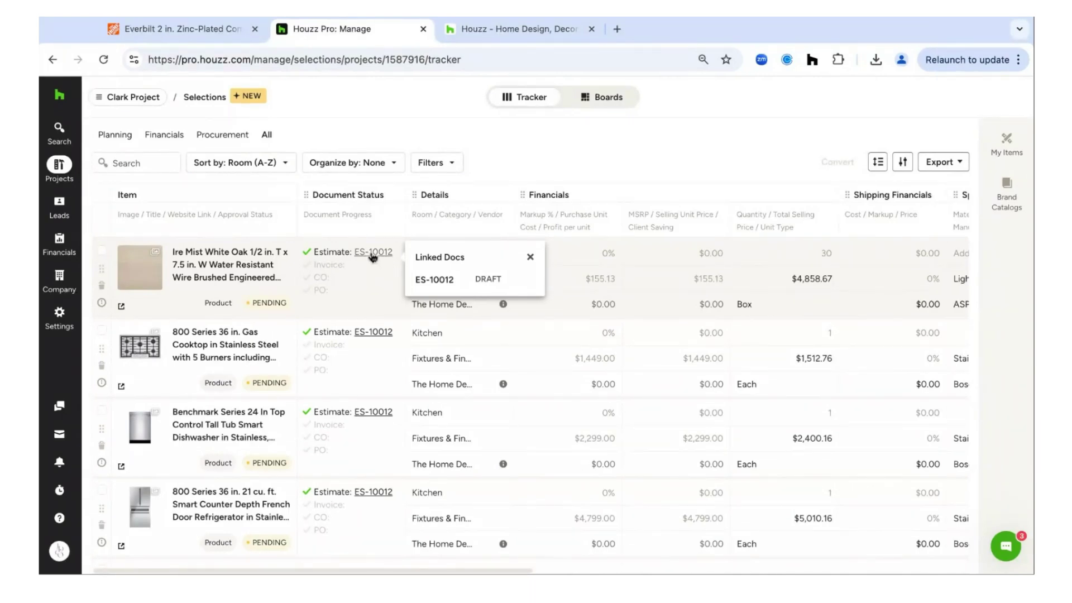
click(711, 271)
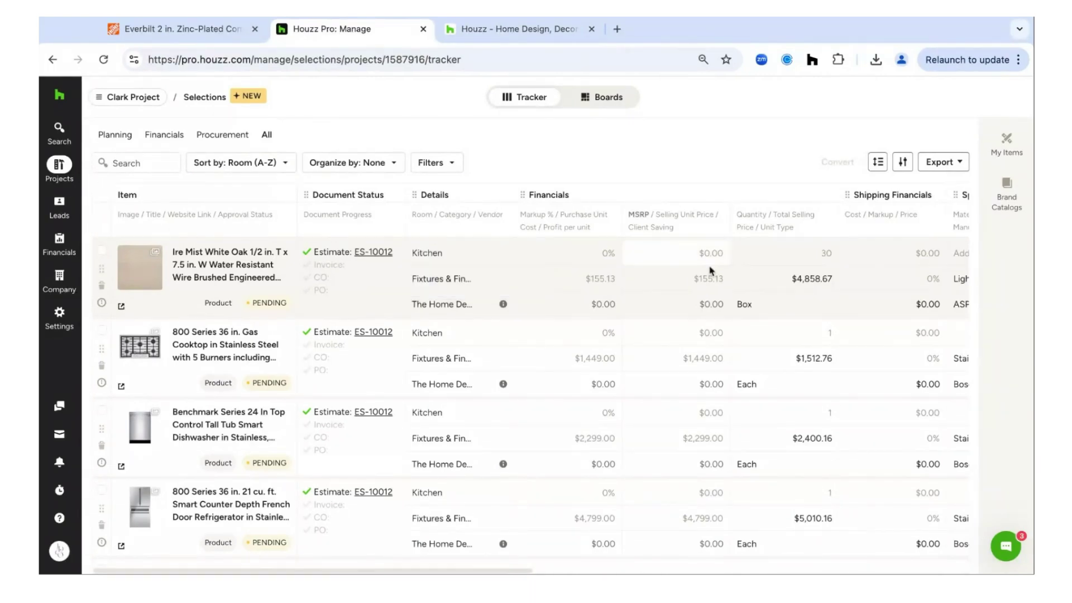
Glance at the Home Depot nails product page and come back to the selections tracker
scroll(710, 271, right, 10)
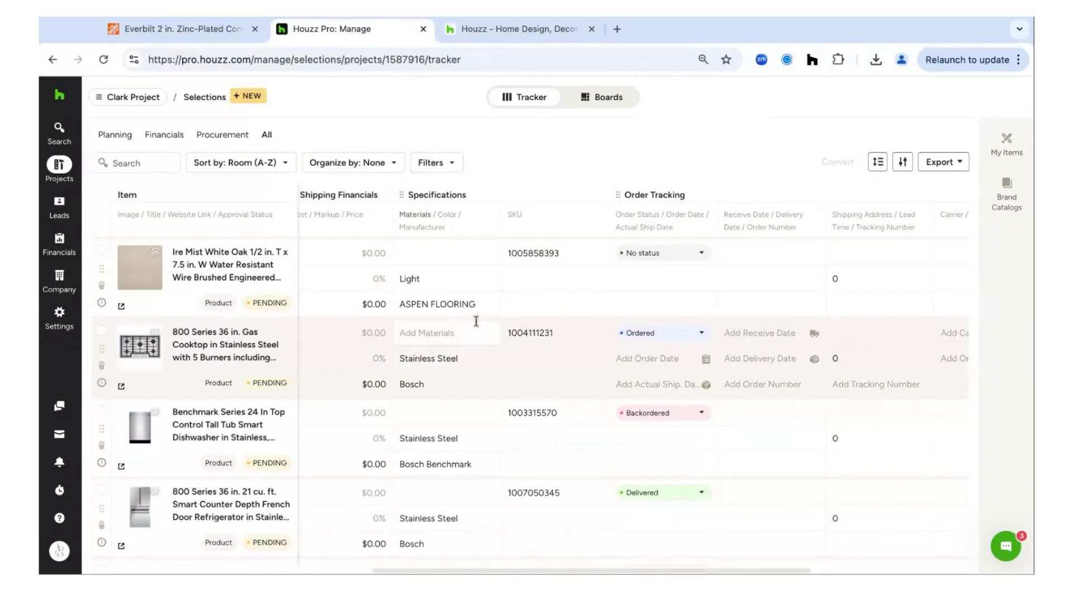
click(187, 29)
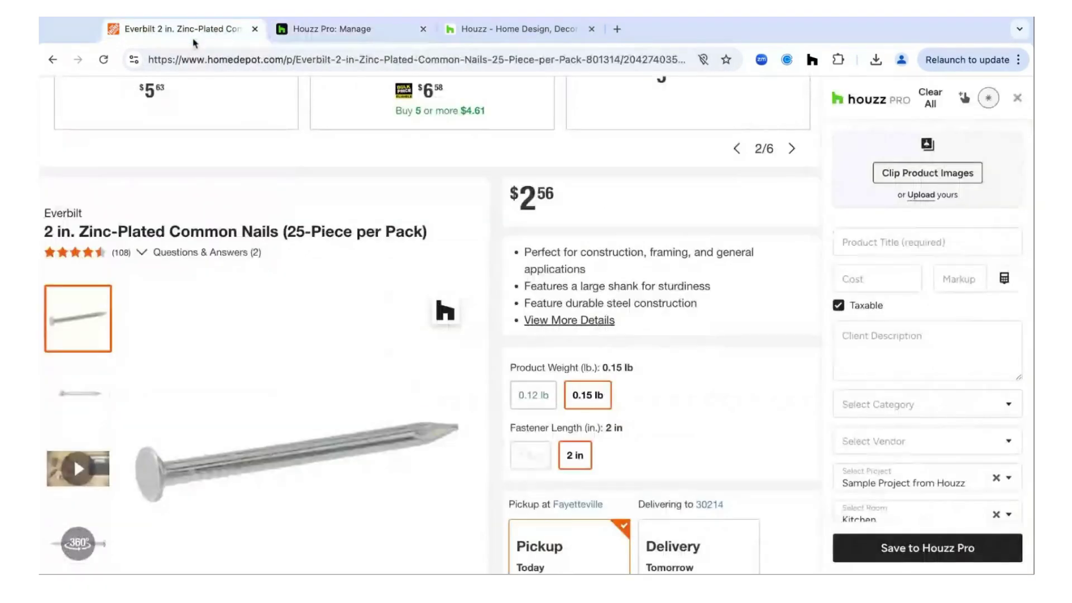
click(346, 29)
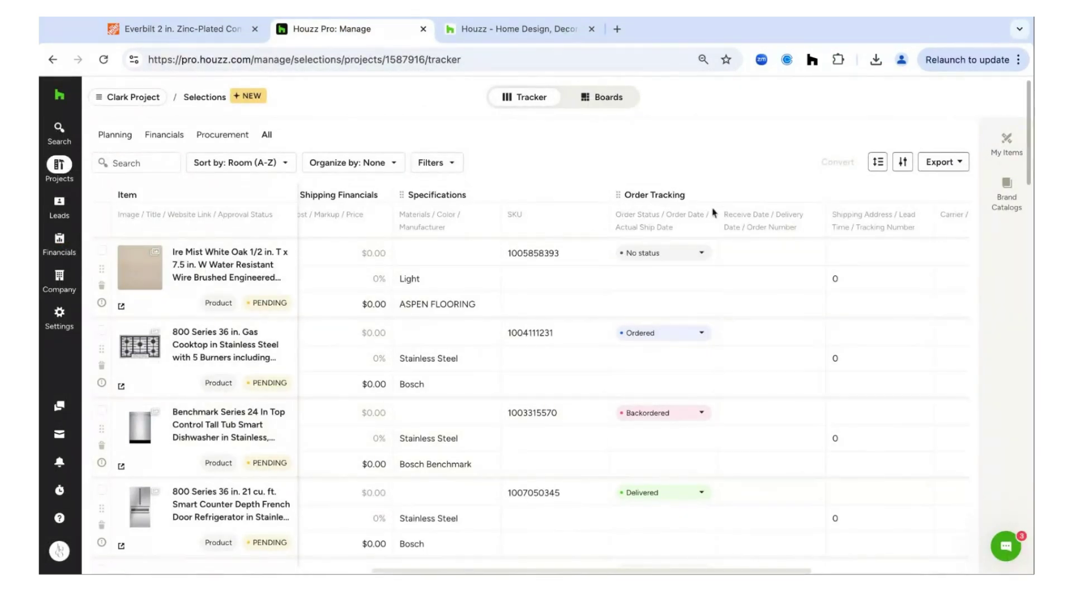
Set the white oak flooring's order status to Ordered and the gas cooktop's to Delivered
scroll(692, 212, right, 5)
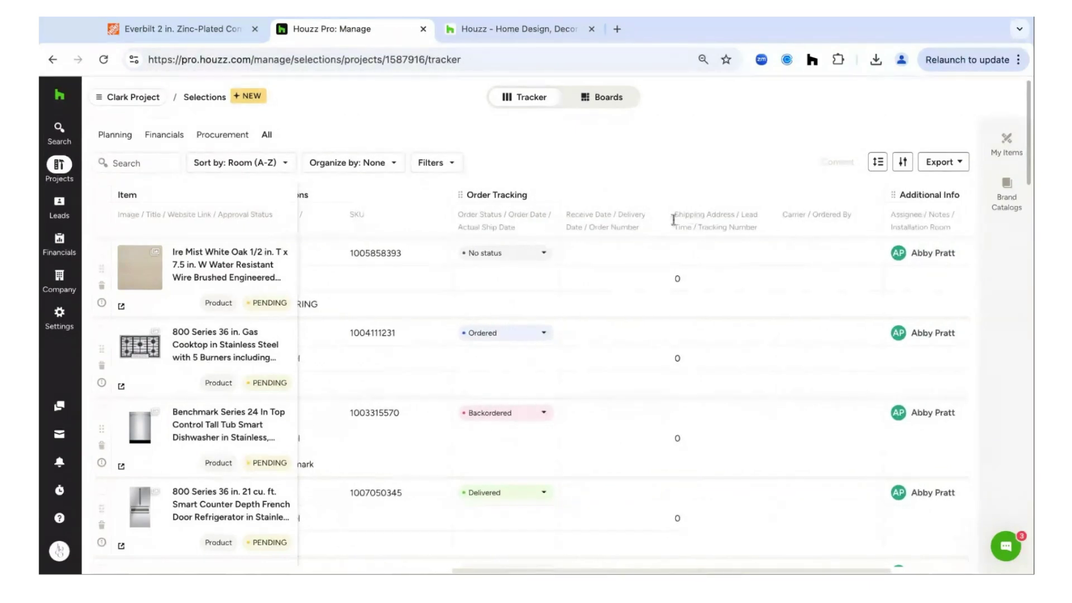
click(543, 253)
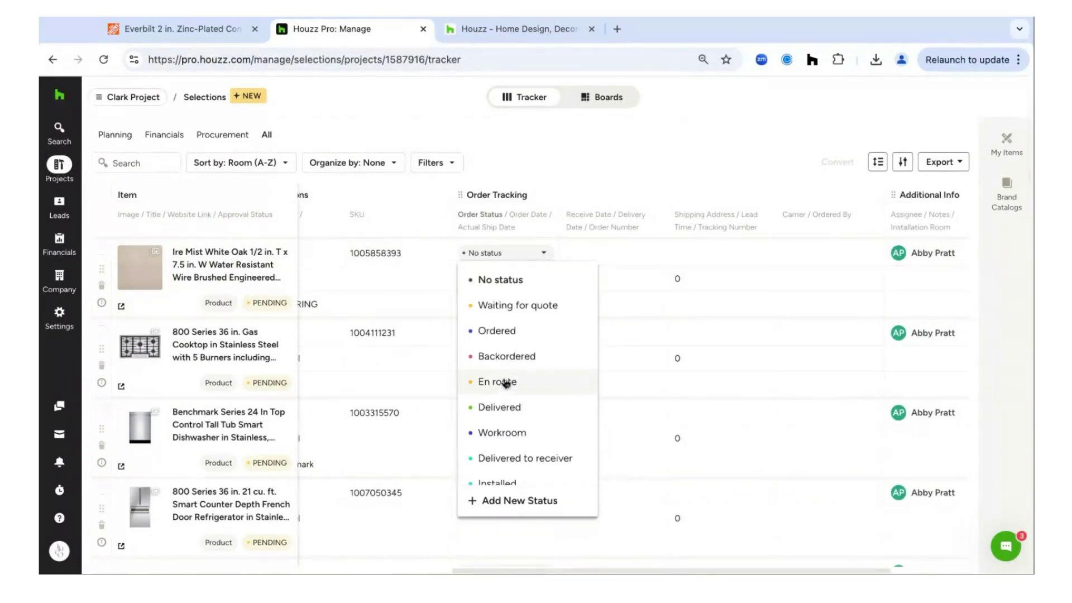
click(510, 331)
click(522, 333)
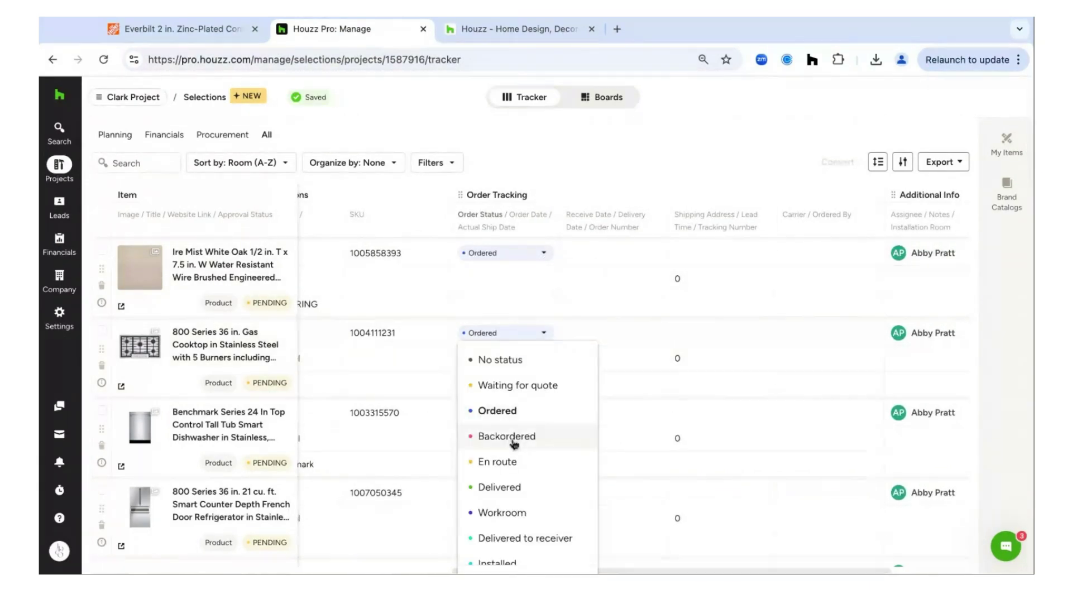
click(502, 487)
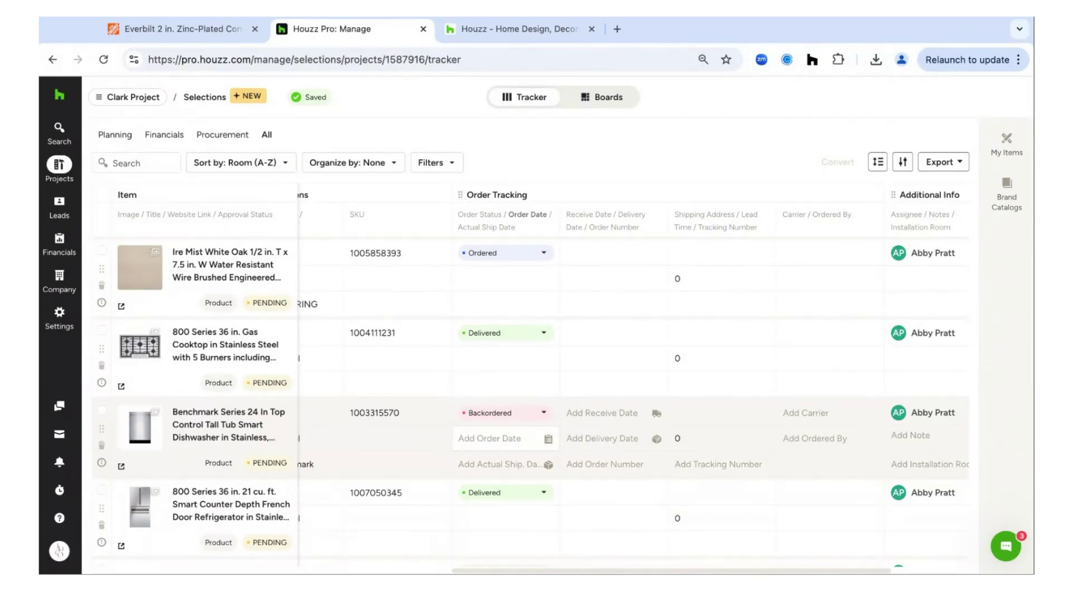
Edit and confirm the gas cooktop's Installation Details entry
scroll(759, 386, right, 3)
scroll(748, 413, right, 2)
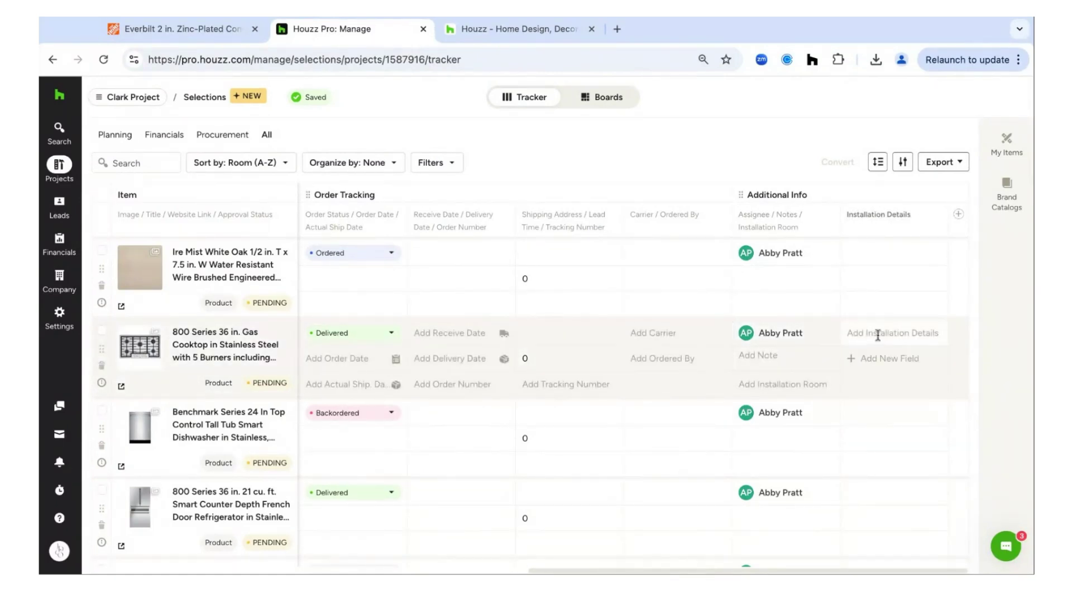
click(875, 334)
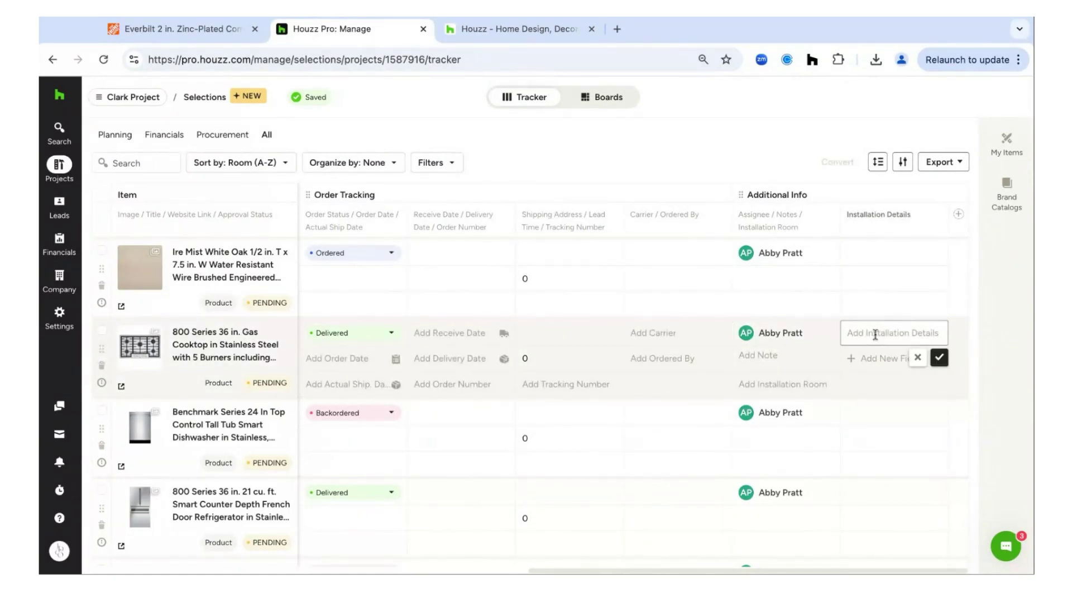
click(939, 357)
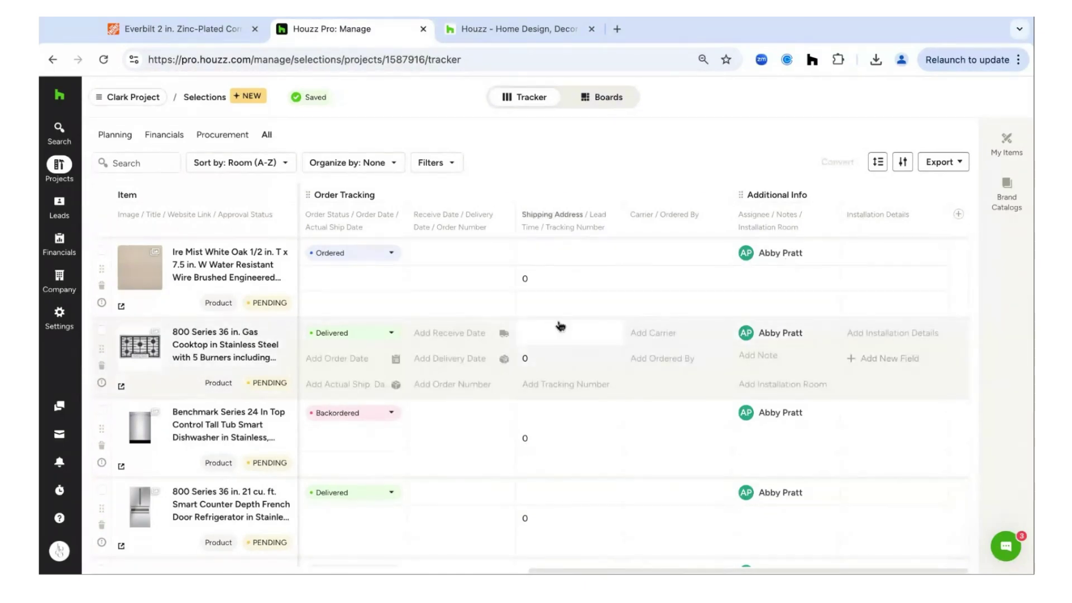
scroll(335, 373, left, 10)
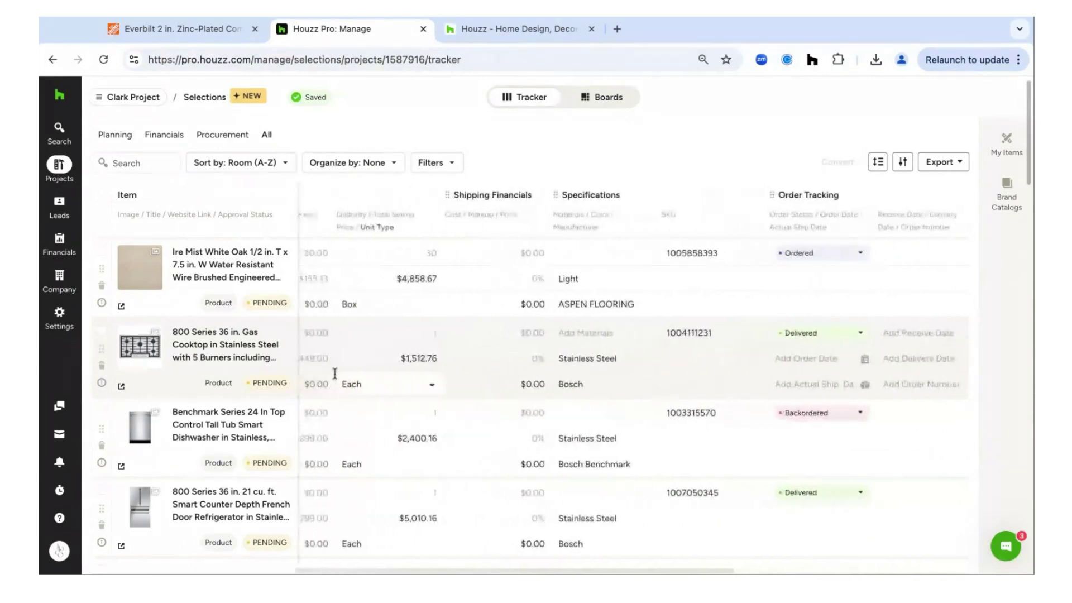
scroll(391, 366, left, 10)
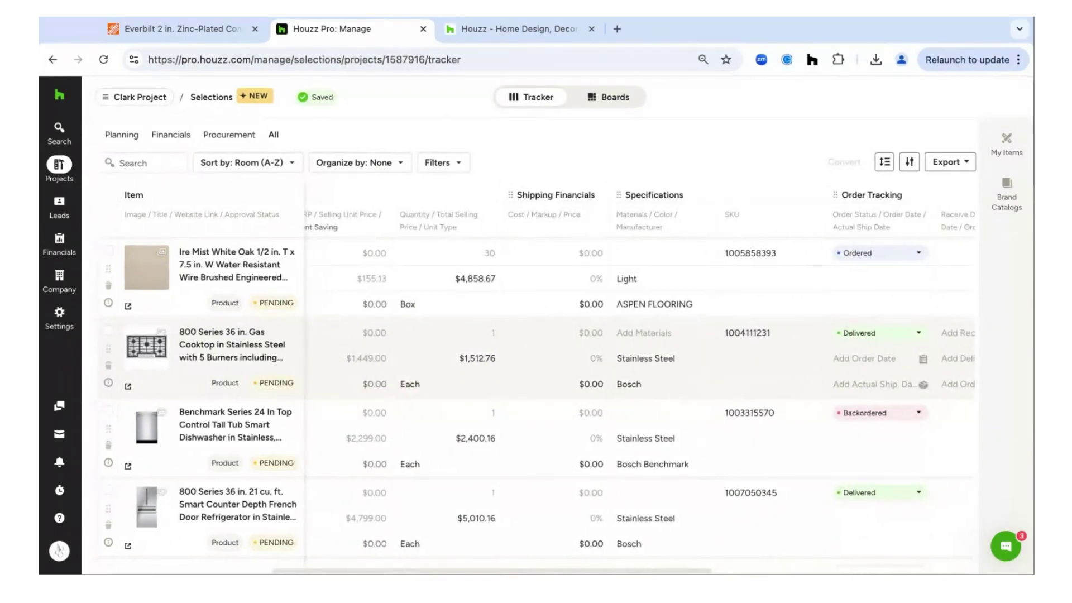
scroll(453, 357, left, 2)
scroll(455, 357, right, 15)
scroll(456, 357, right, 8)
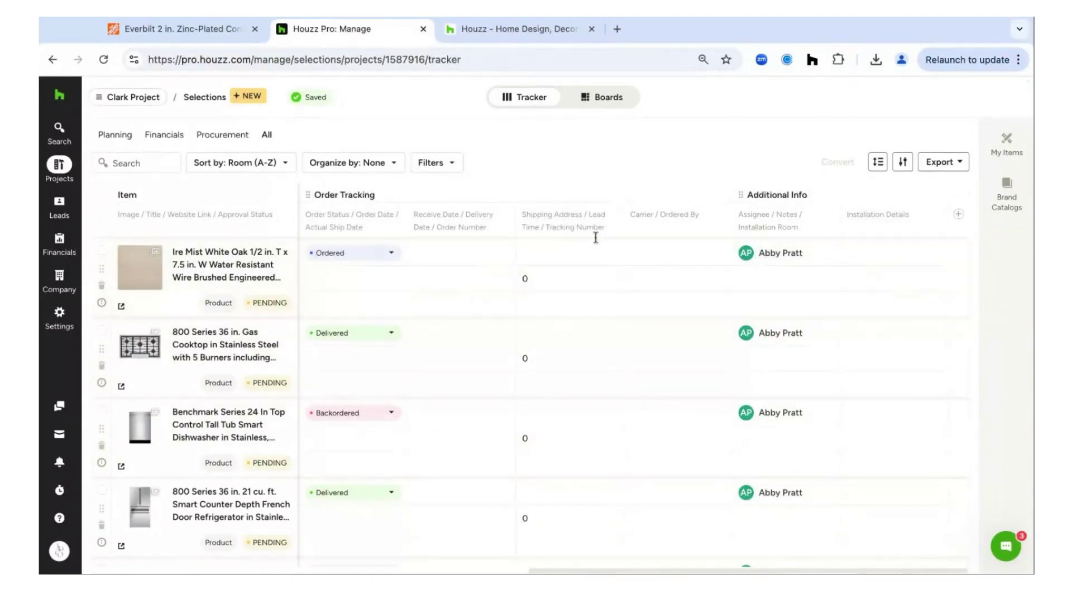
scroll(581, 461, left, 6)
scroll(580, 460, left, 8)
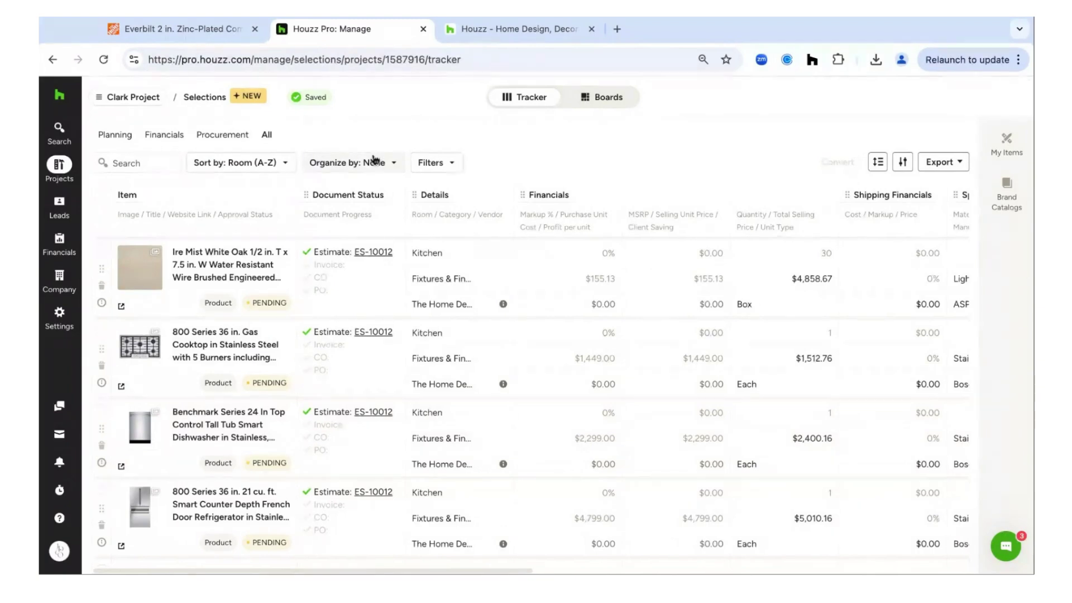
click(355, 164)
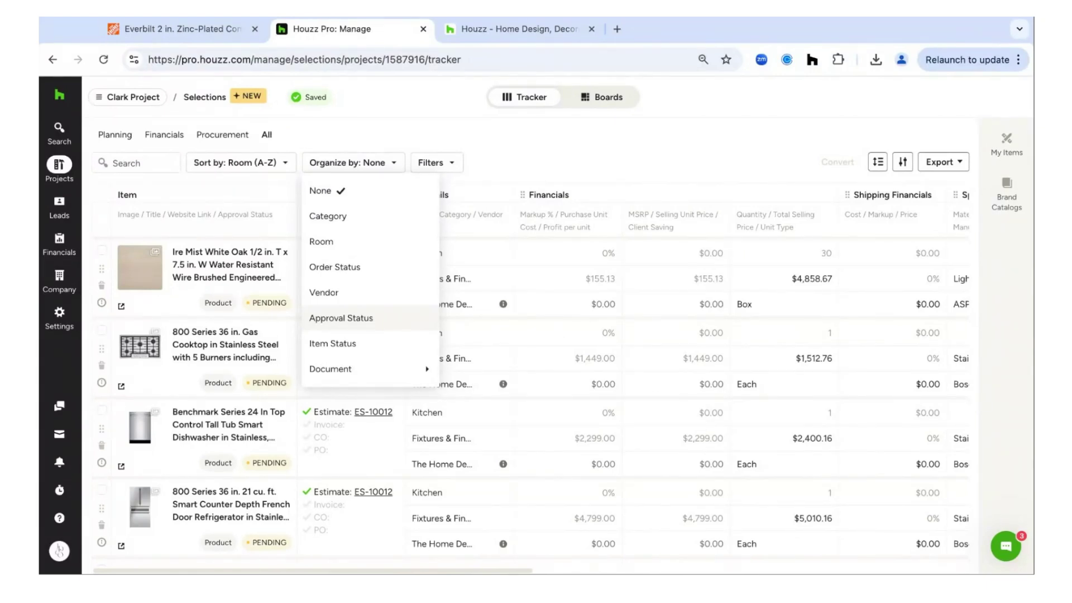
click(555, 162)
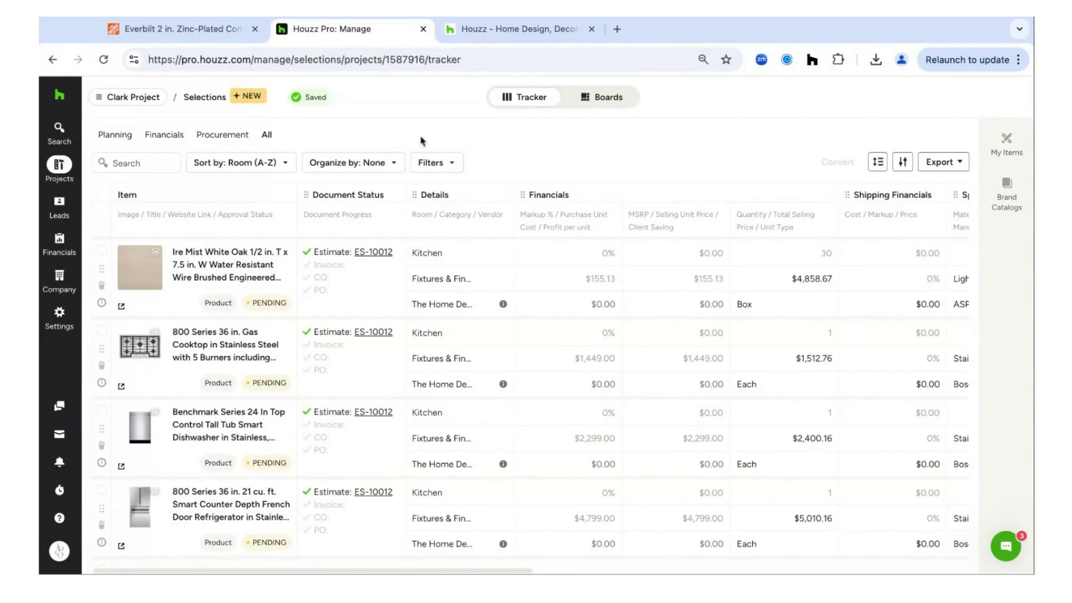
click(101, 251)
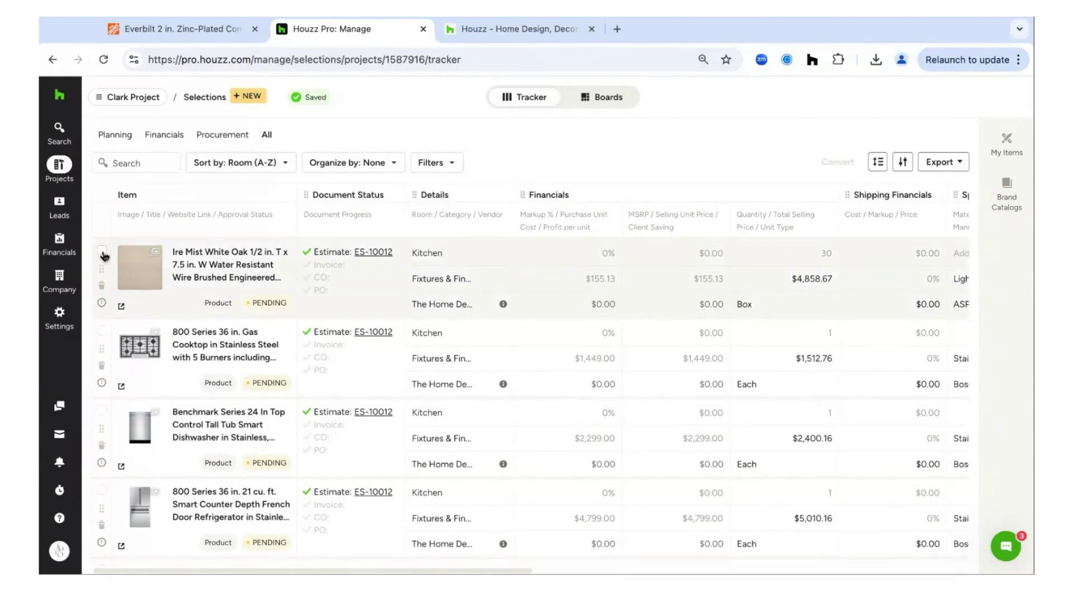
click(102, 330)
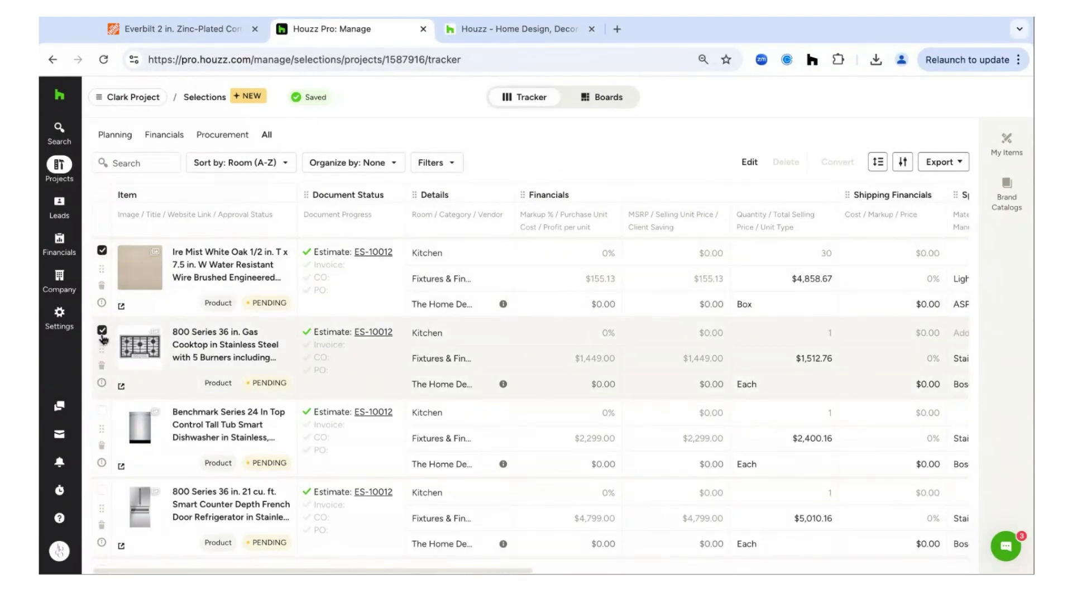
click(102, 410)
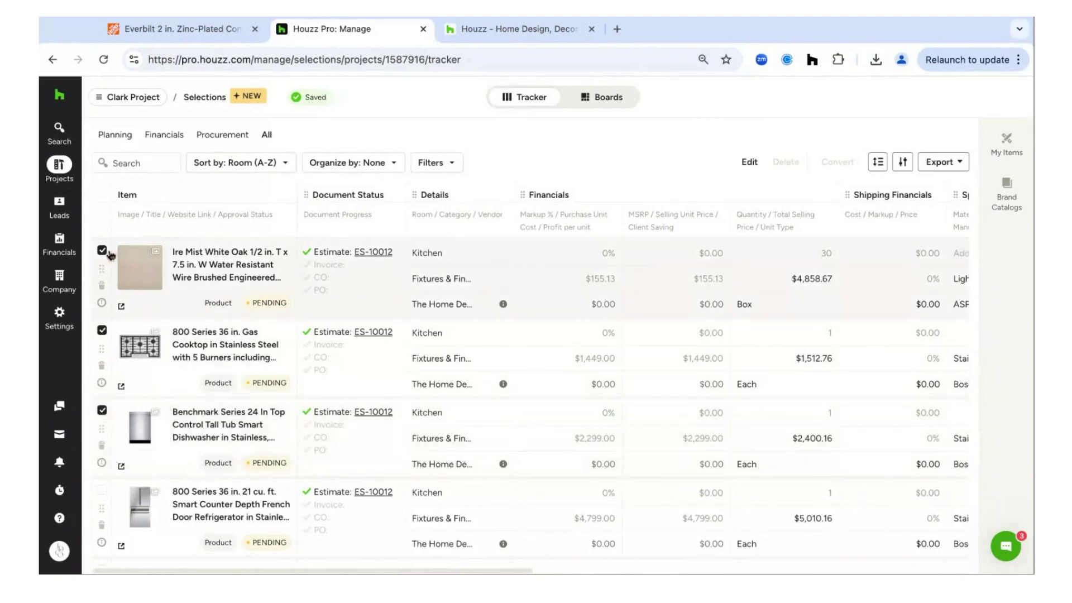
mouse_move(840, 165)
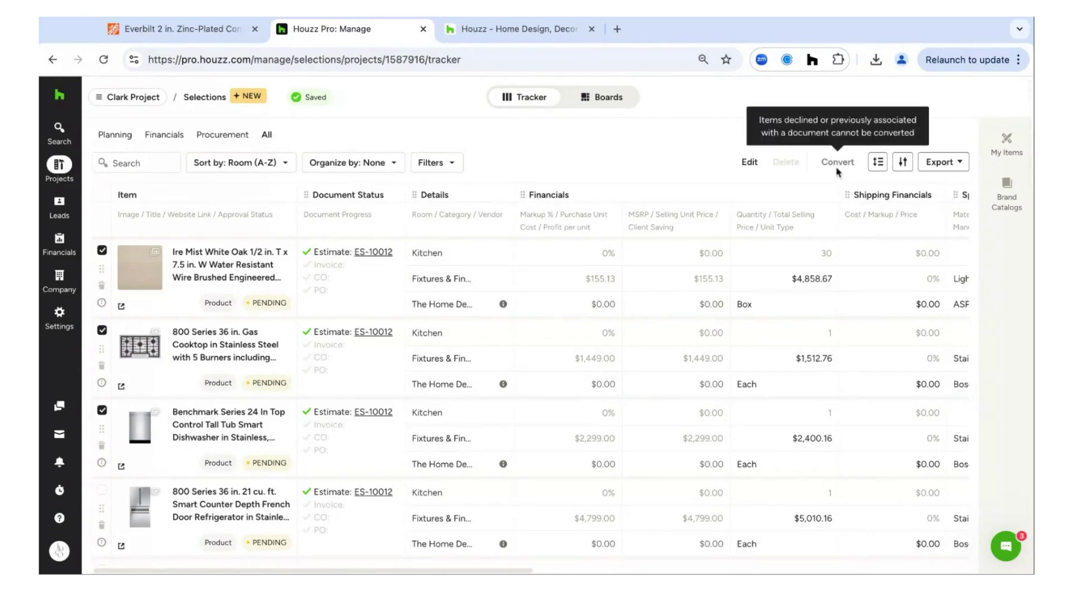
click(102, 251)
click(102, 330)
click(101, 411)
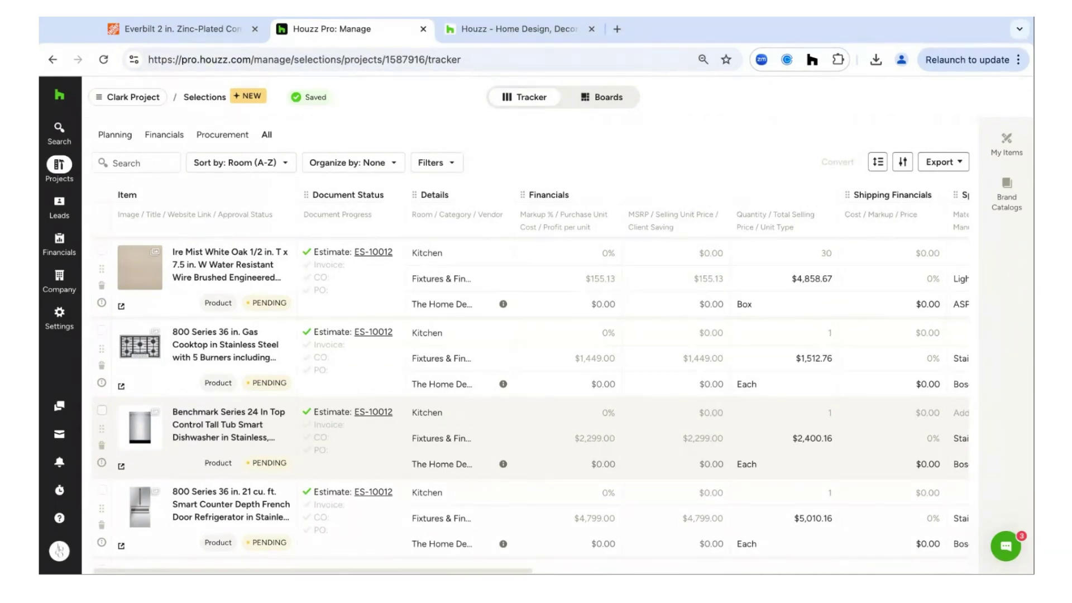
Download the Export > FFE Schedule (PDF) with default settings and open the downloaded file
click(960, 161)
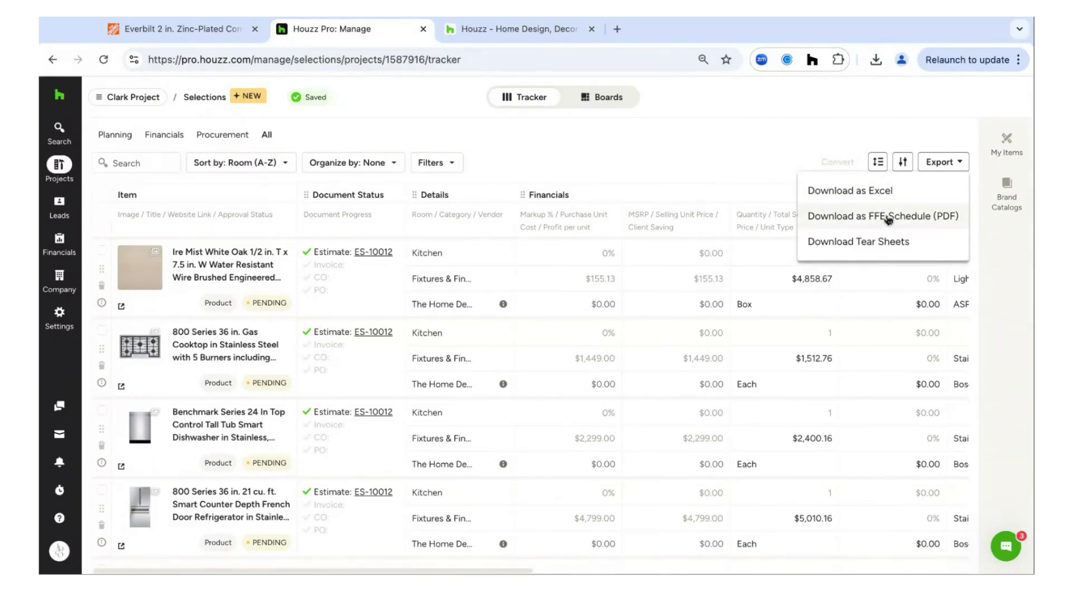
click(887, 131)
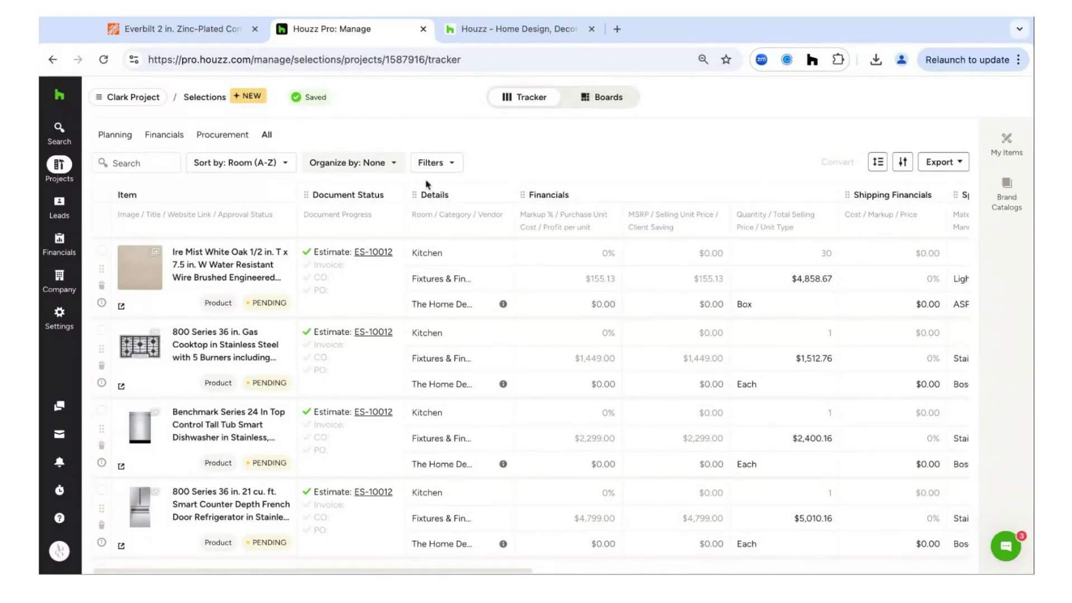
click(952, 167)
click(898, 223)
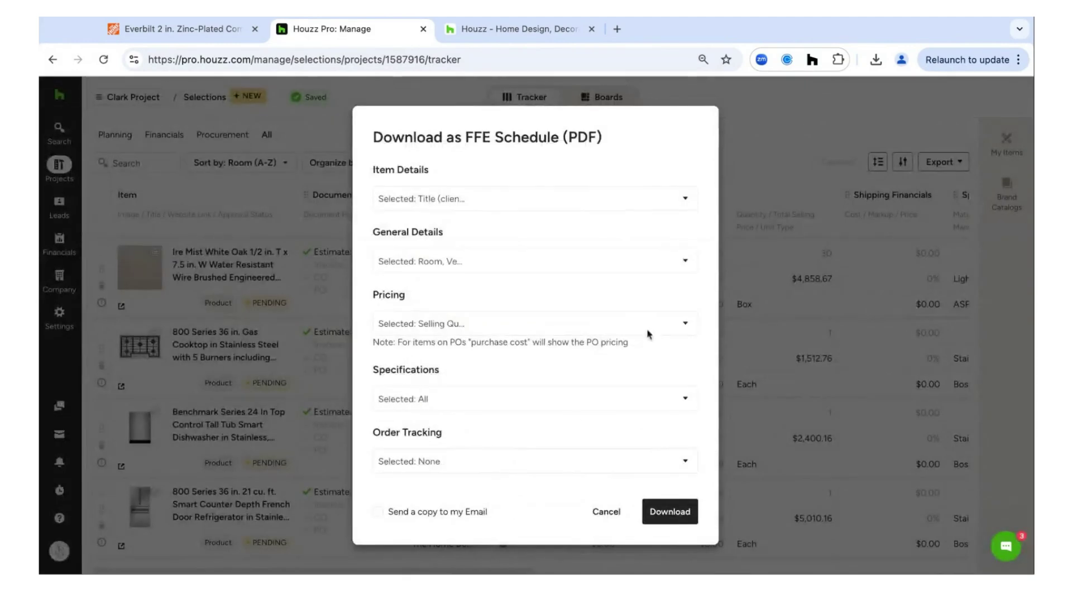
click(676, 509)
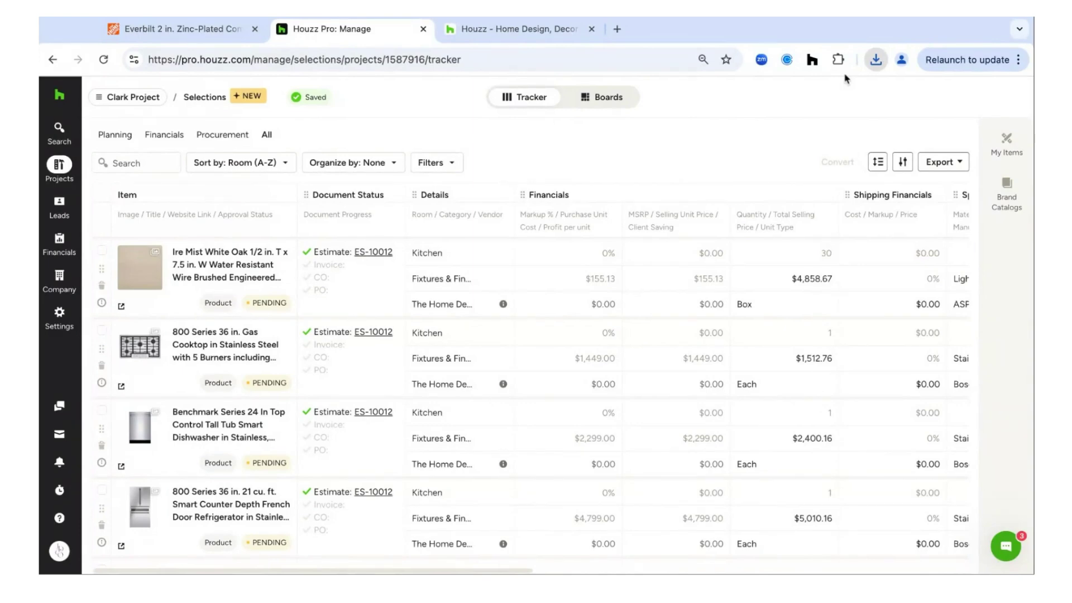
click(792, 92)
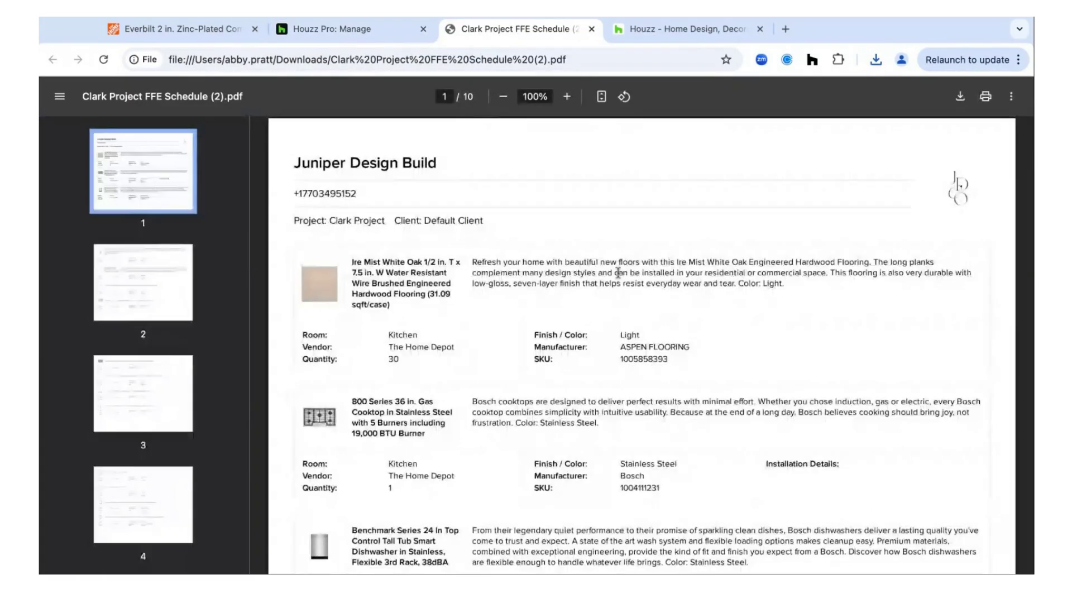
Scroll through the 10-page FFE Schedule PDF, then go back to Houzz Pro's Clark Project overview
scroll(585, 312, down, 3)
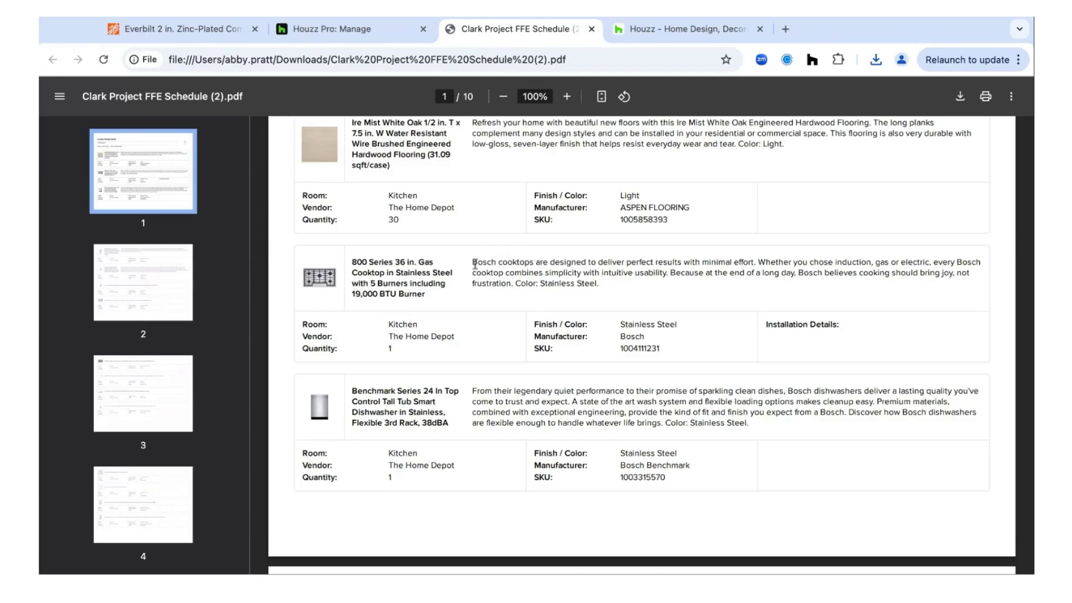
scroll(496, 257, down, 3)
scroll(474, 264, down, 5)
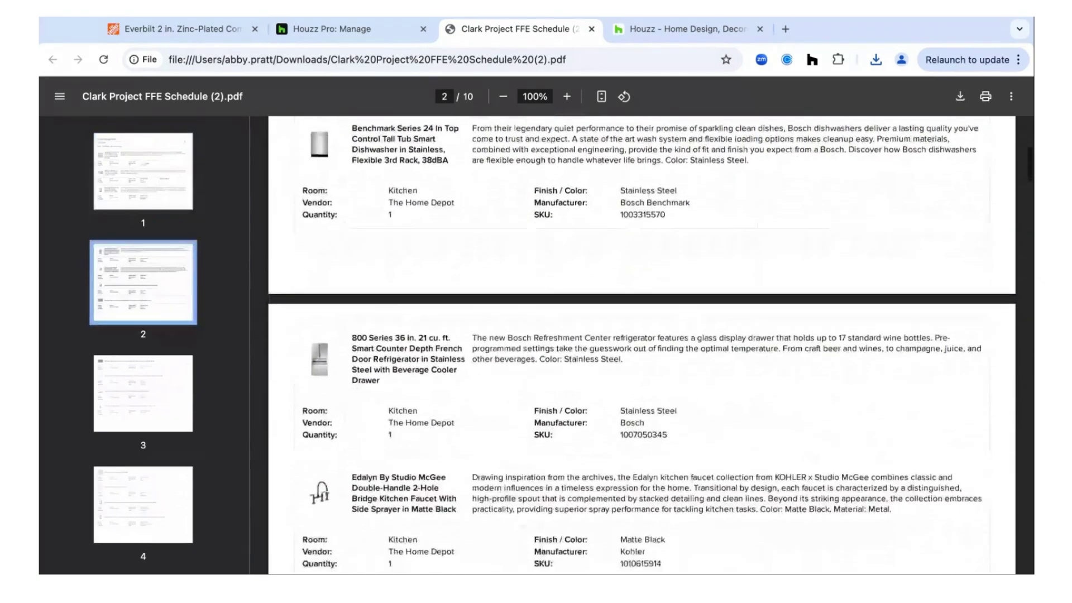
scroll(475, 249, down, 10)
scroll(475, 250, down, 4)
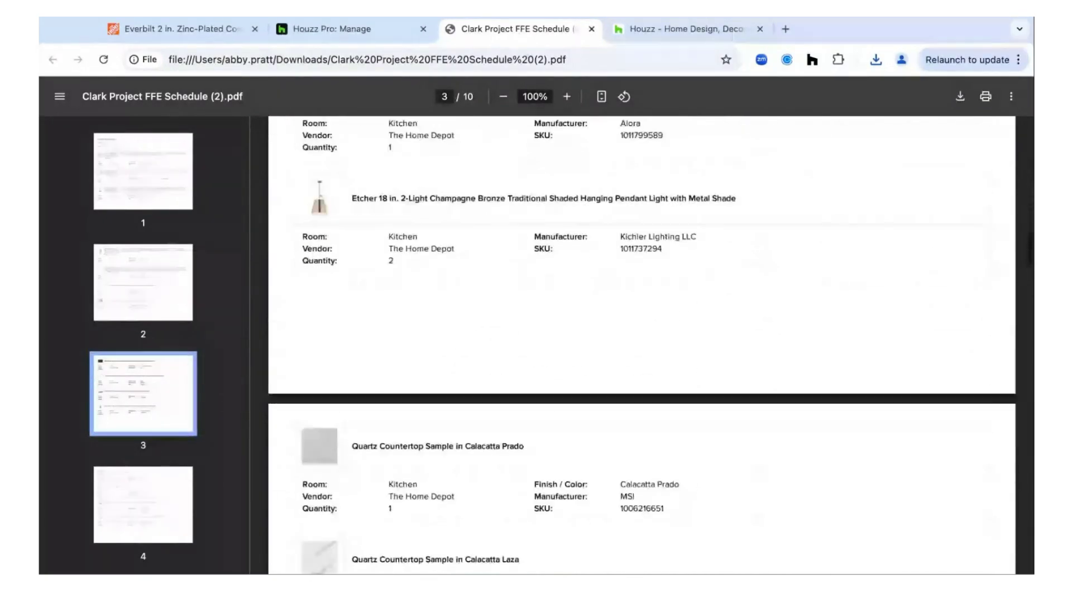
scroll(475, 250, up, 20)
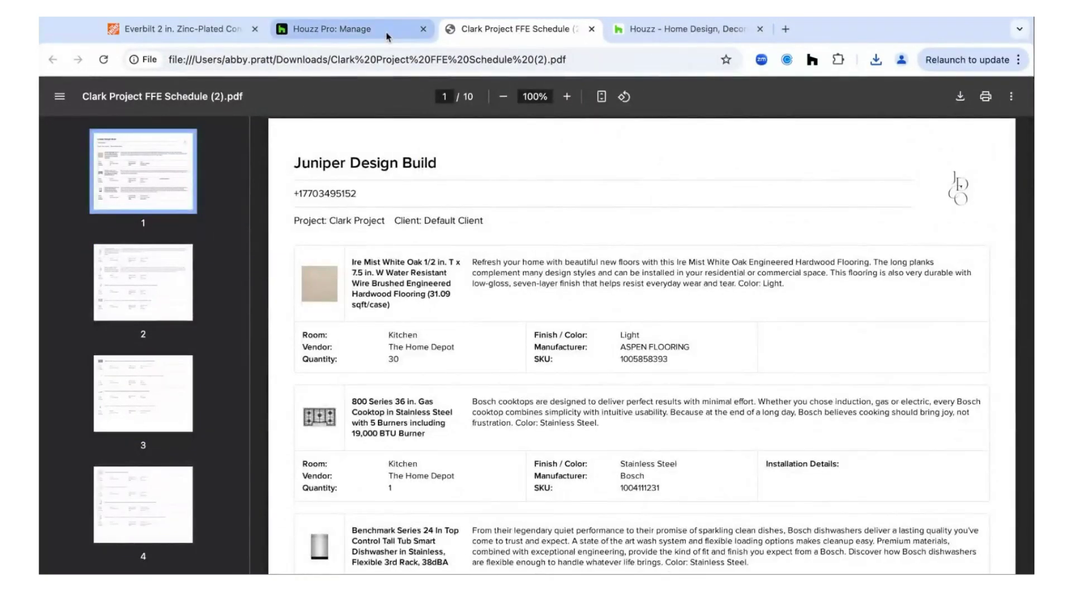
click(388, 37)
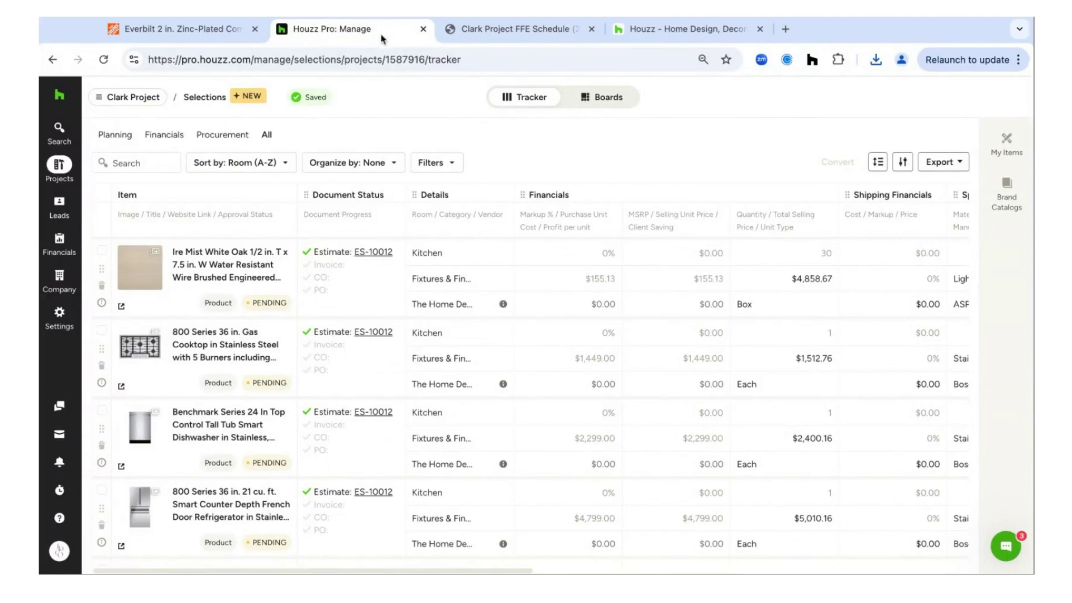
click(109, 97)
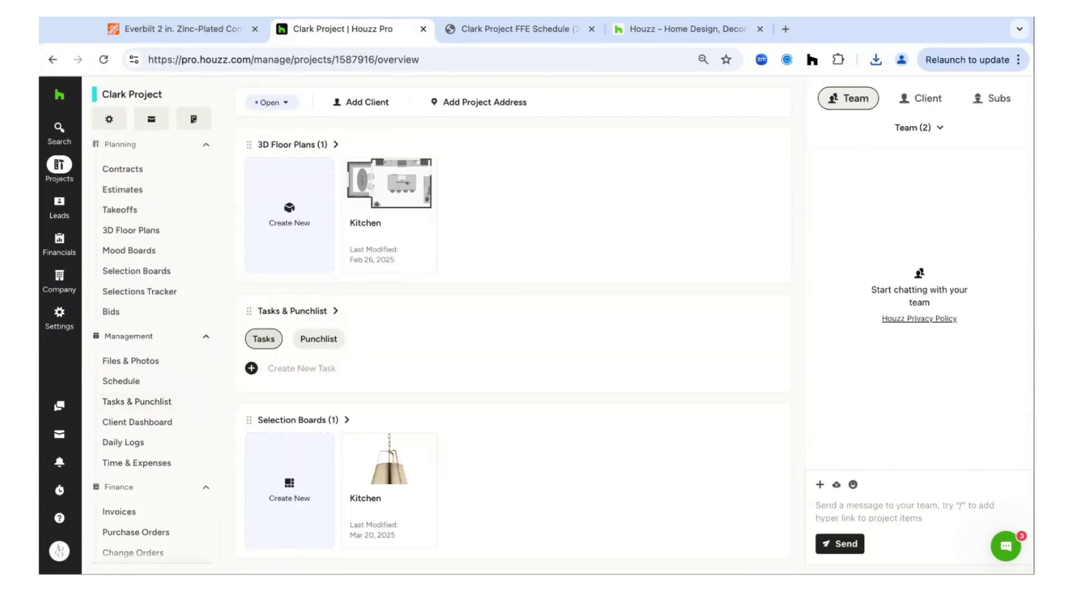